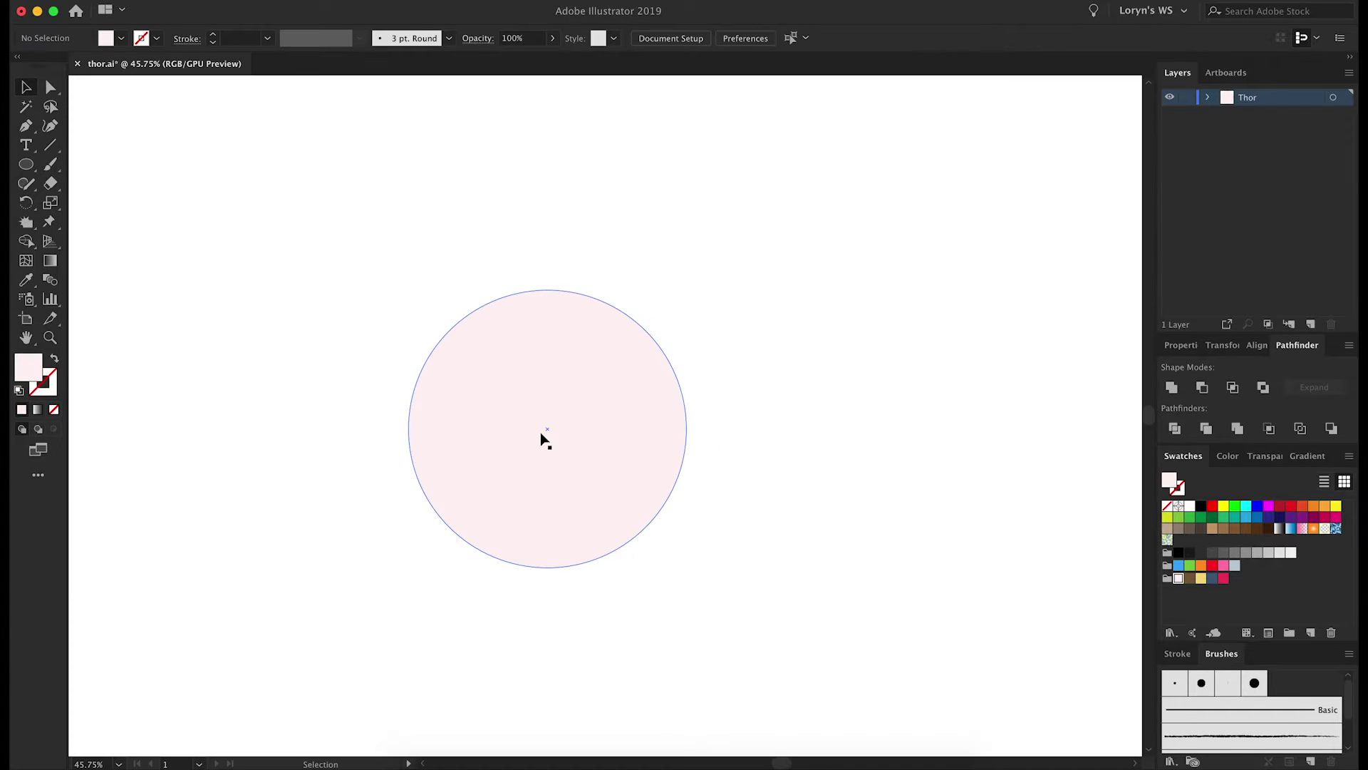
Step: Trace a spiky hair outline over the face with the Pen tool and round its bottom corners
click(452, 384)
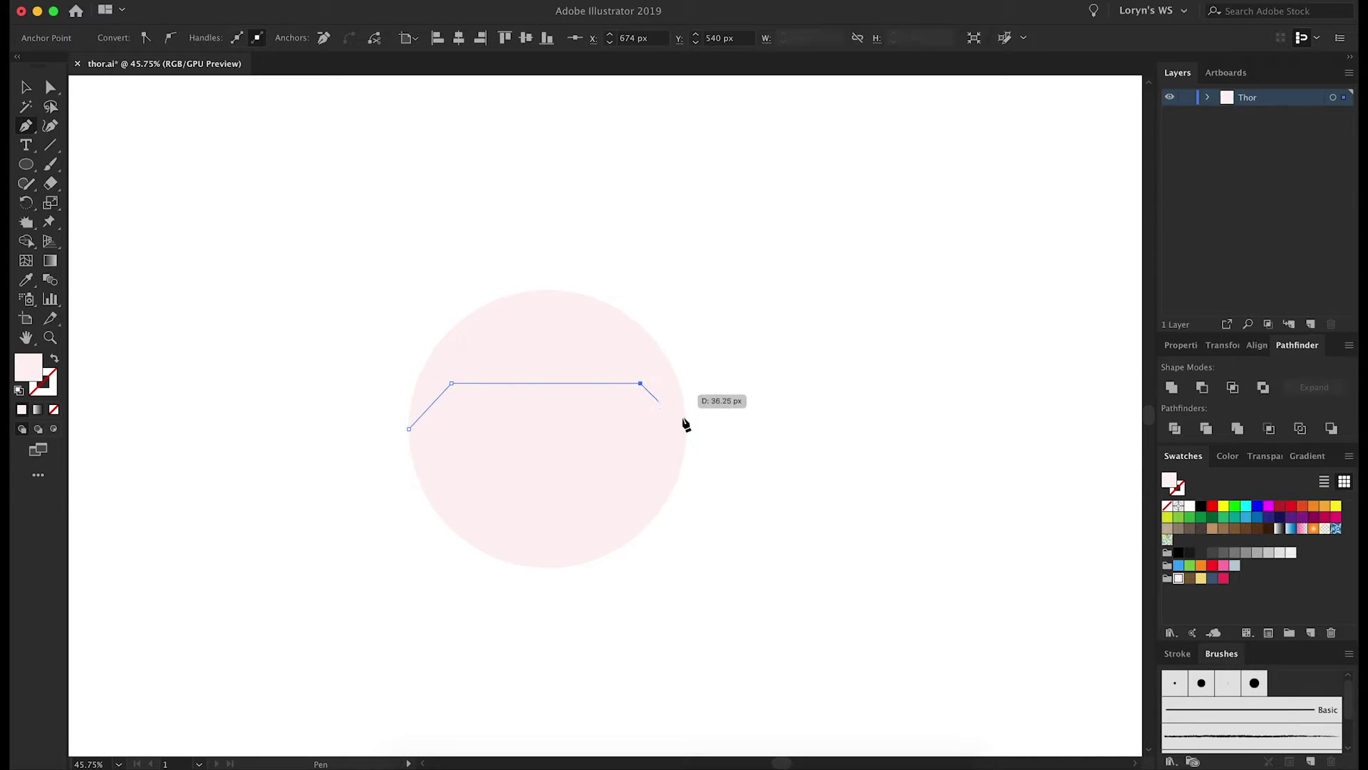
click(672, 294)
click(605, 230)
click(604, 257)
click(521, 221)
click(445, 240)
click(459, 260)
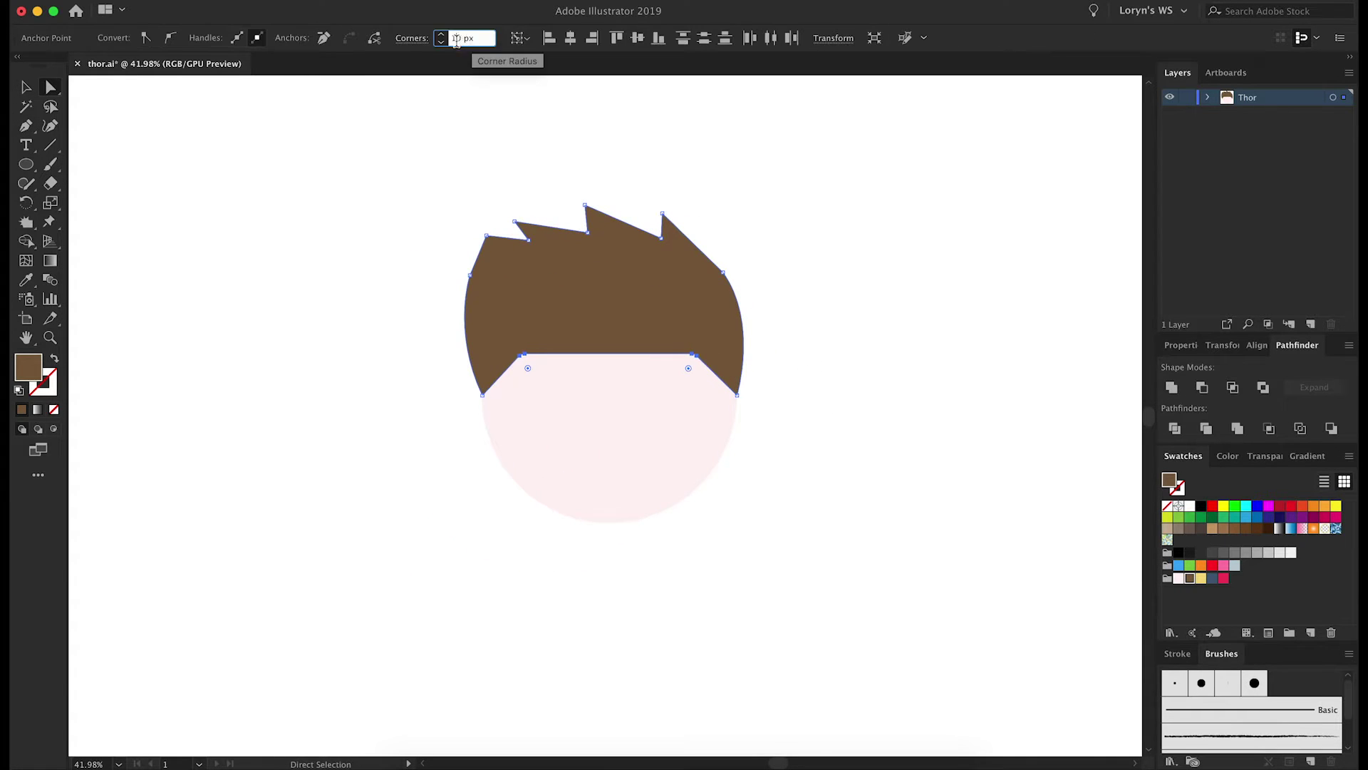
key(Return)
key(v)
Step: Isolate the hair and roughen its lower fringe with the Crystallize tool
double_click(588, 322)
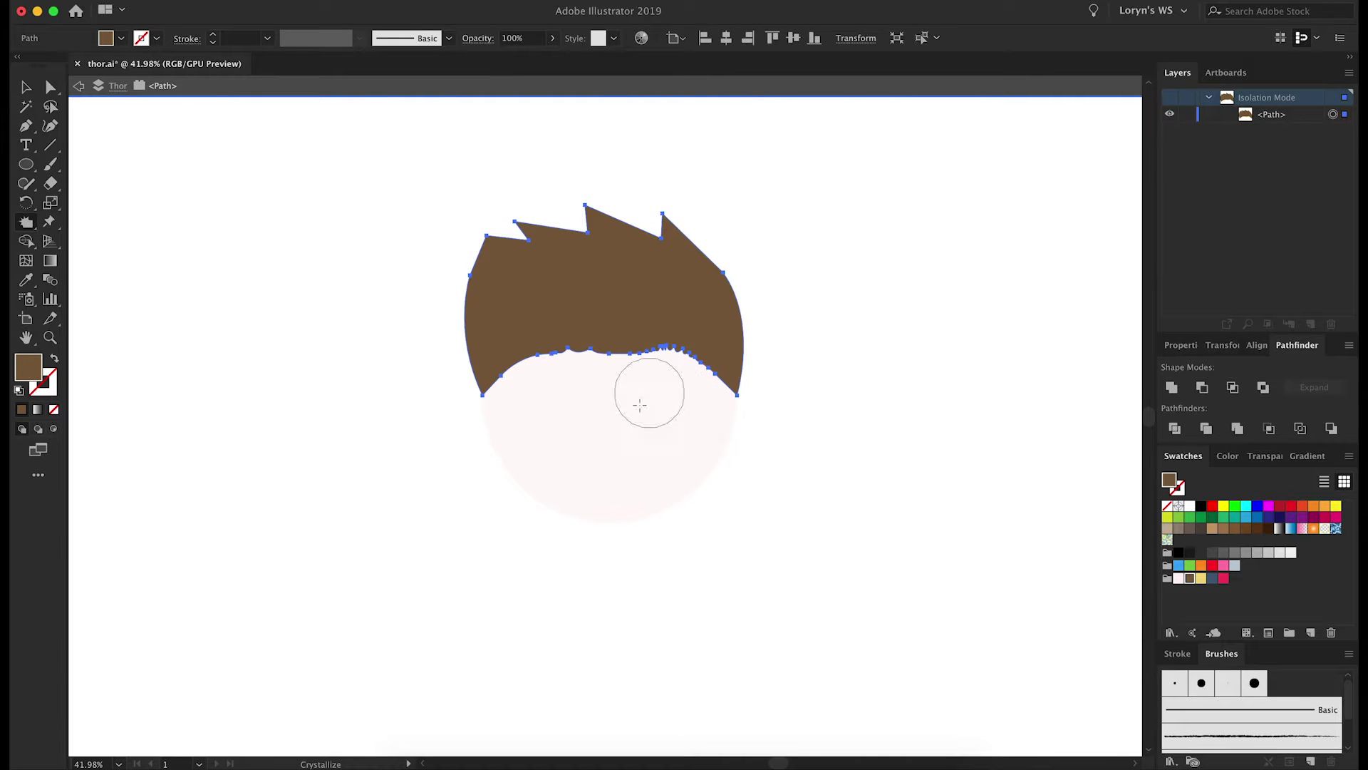
scroll(723, 409, up, 3)
click(27, 223)
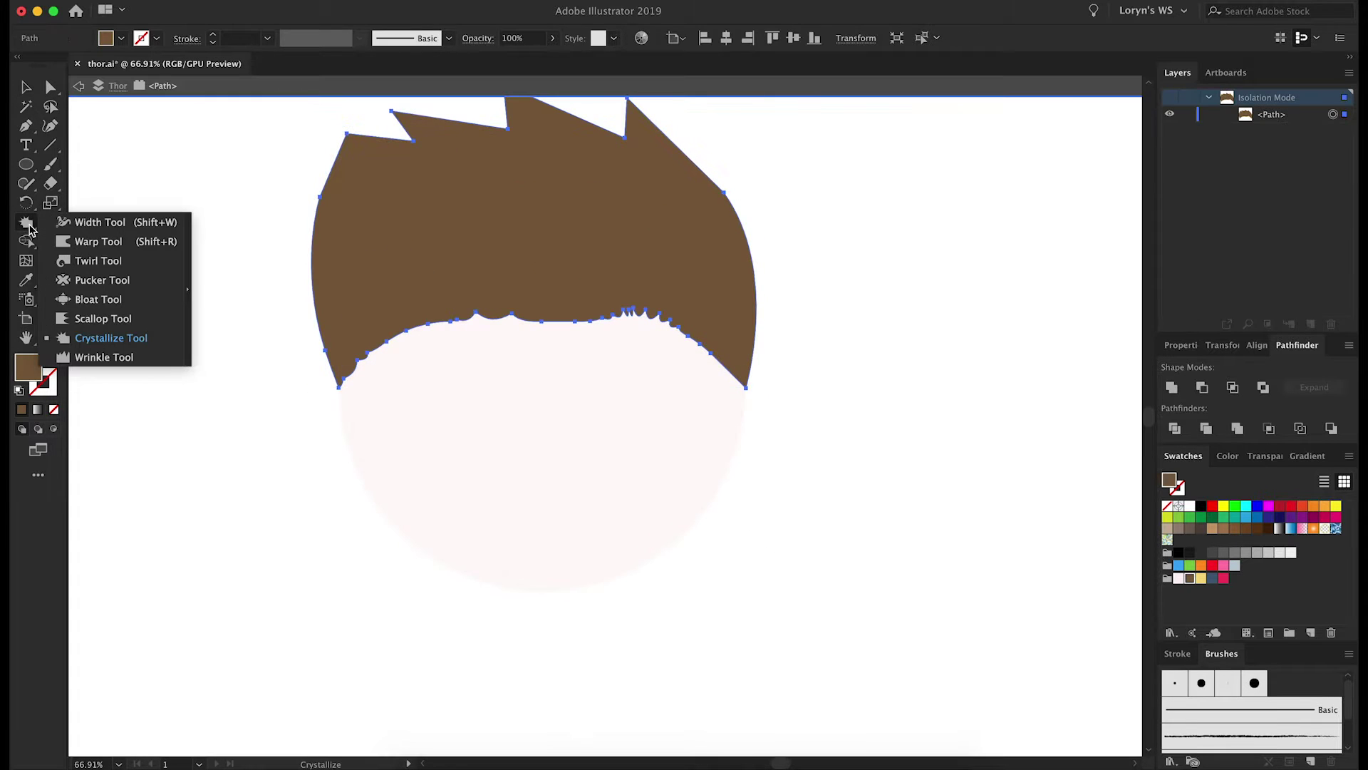
double_click(27, 224)
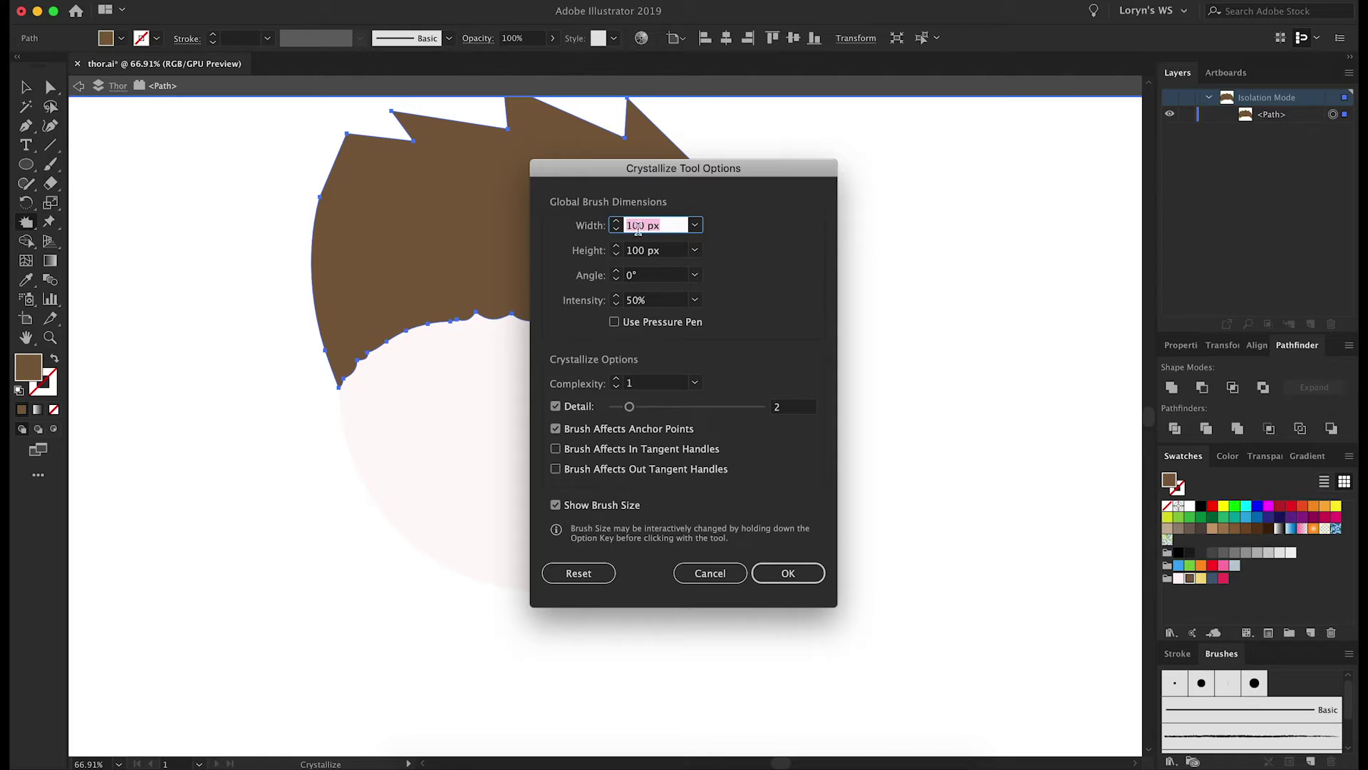
key(Return)
key(Escape)
key(ctrl+0)
Step: Merge the overlapping hair and face shapes with the Shape Builder
key(ctrl+a)
key(shift+m)
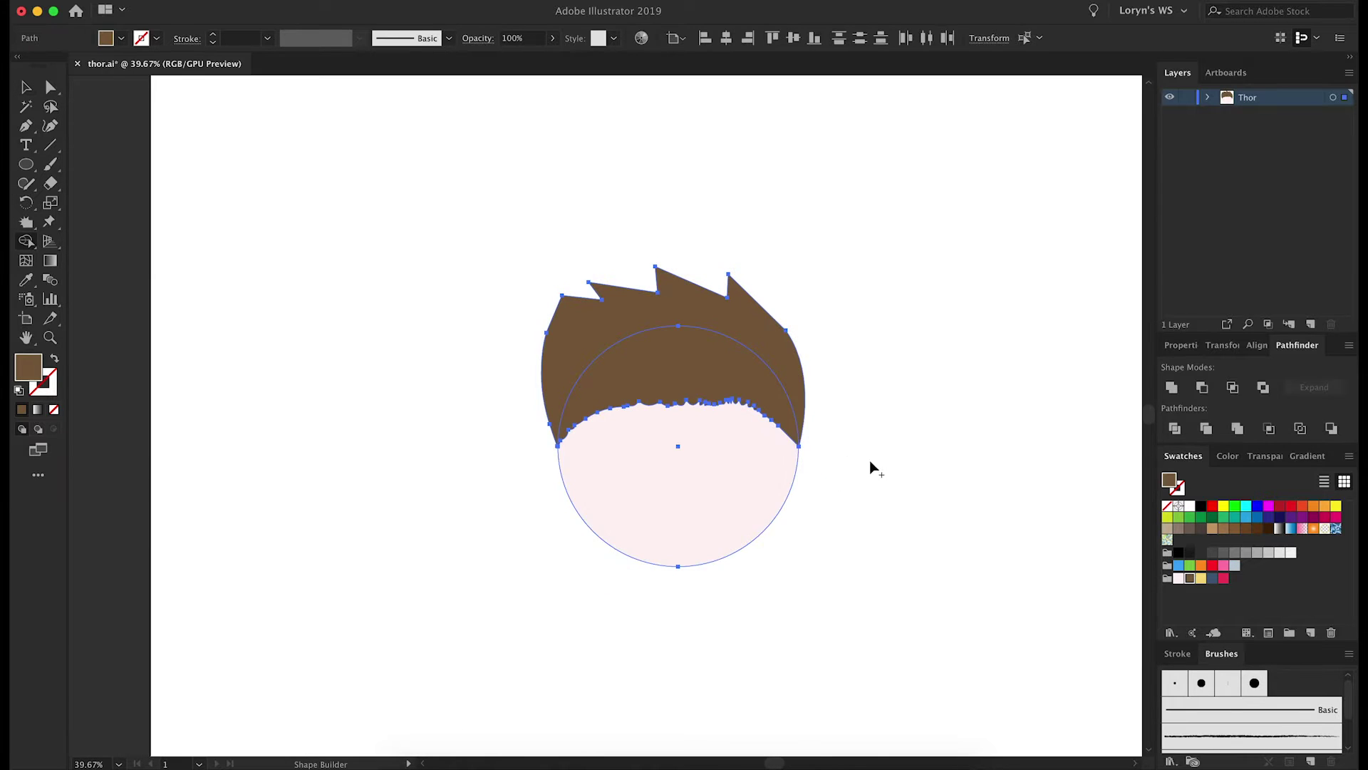
key(ctrl+shift+a)
Step: Draw a small dark brown round eye and Alt-drag a copy for the second eye
key(l)
drag(613, 454, 634, 475)
scroll(833, 494, up, 2)
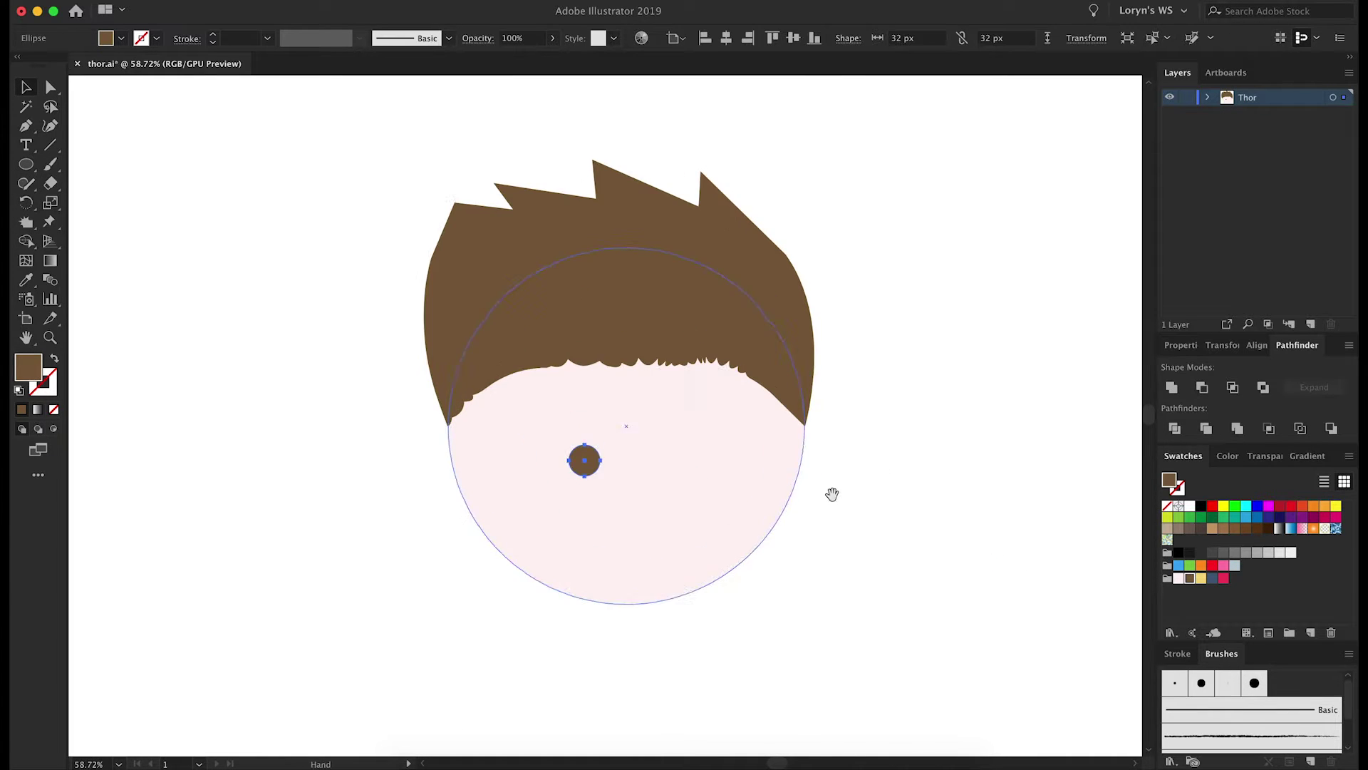
drag(833, 494, 832, 462)
double_click(27, 367)
key(Return)
drag(579, 428, 635, 434)
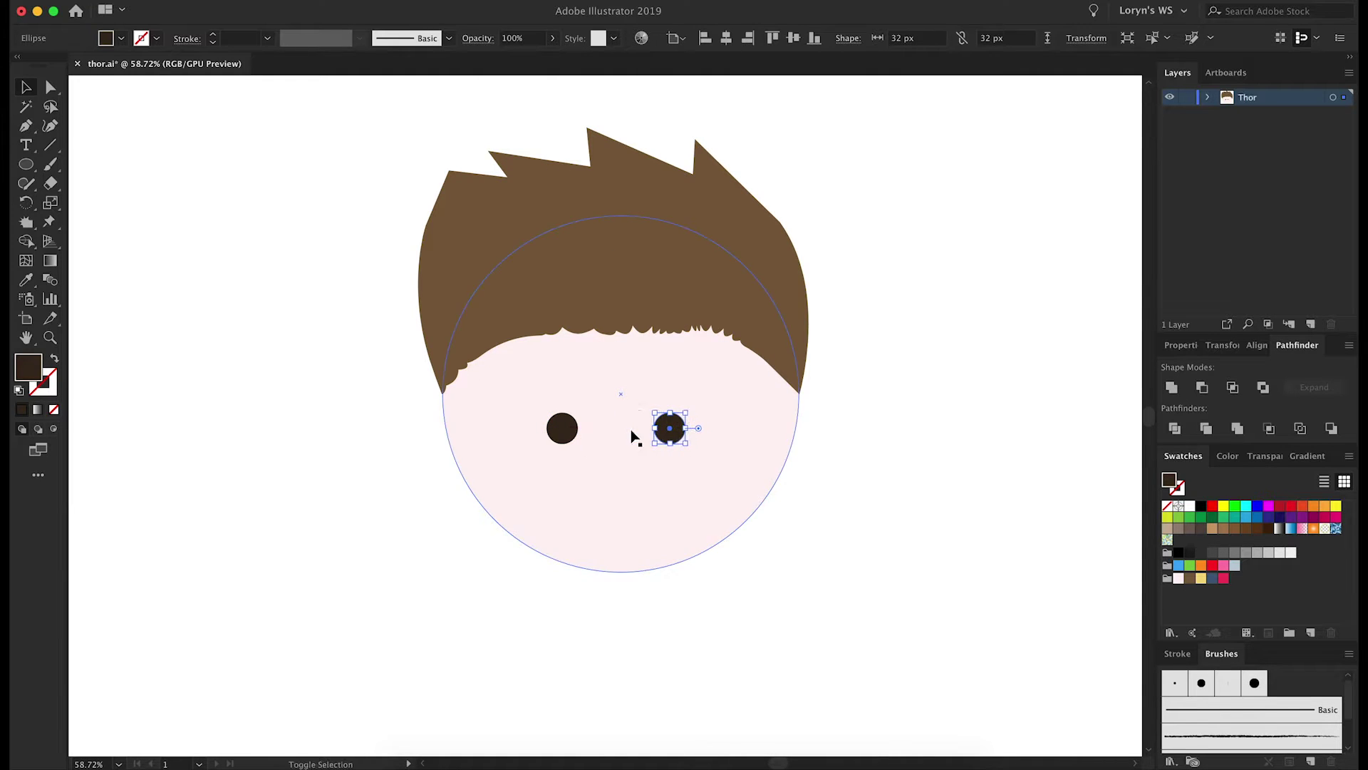
Step: Draw rounded-rectangle eyebrows above the eyes and rotate them into an angled frown
key(m)
drag(540, 390, 588, 400)
key(v)
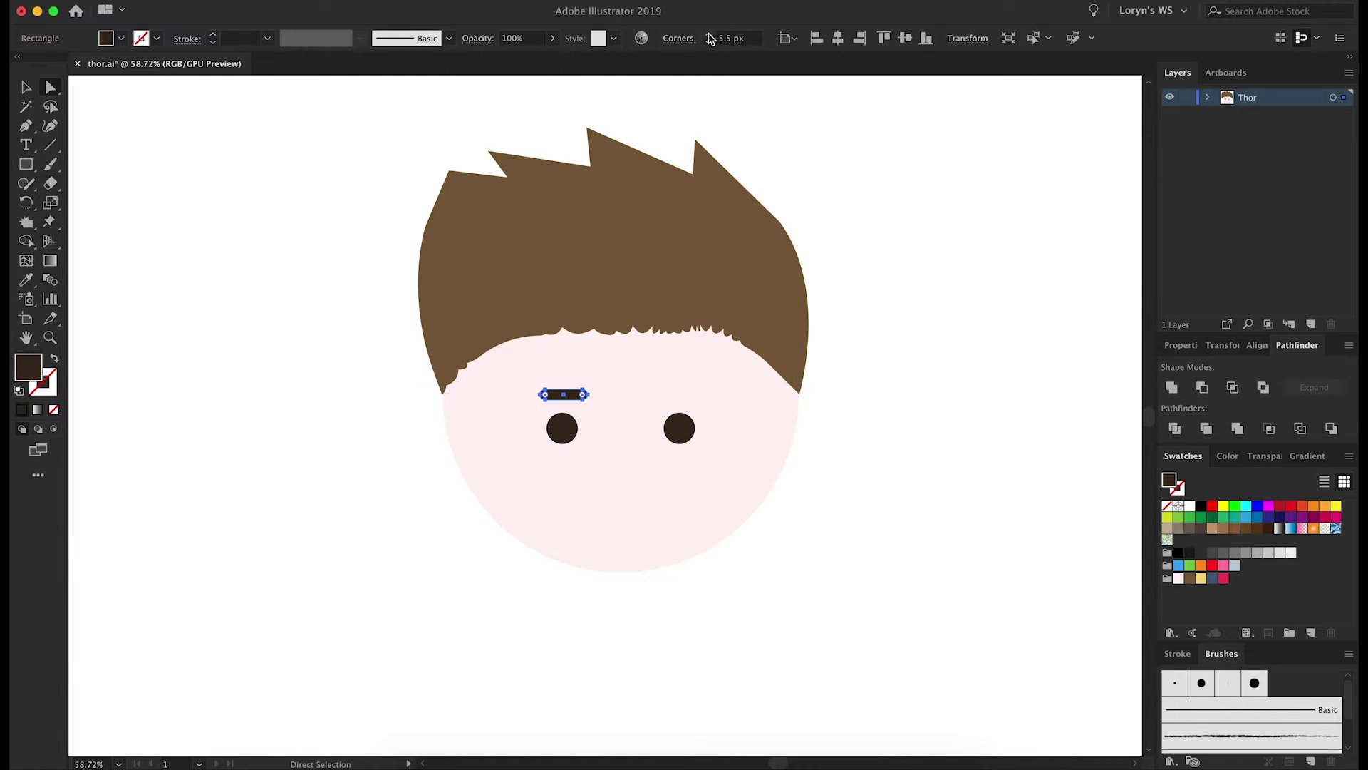
key(ctrl+shift+a)
key(ctrl+plus)
right_click(714, 391)
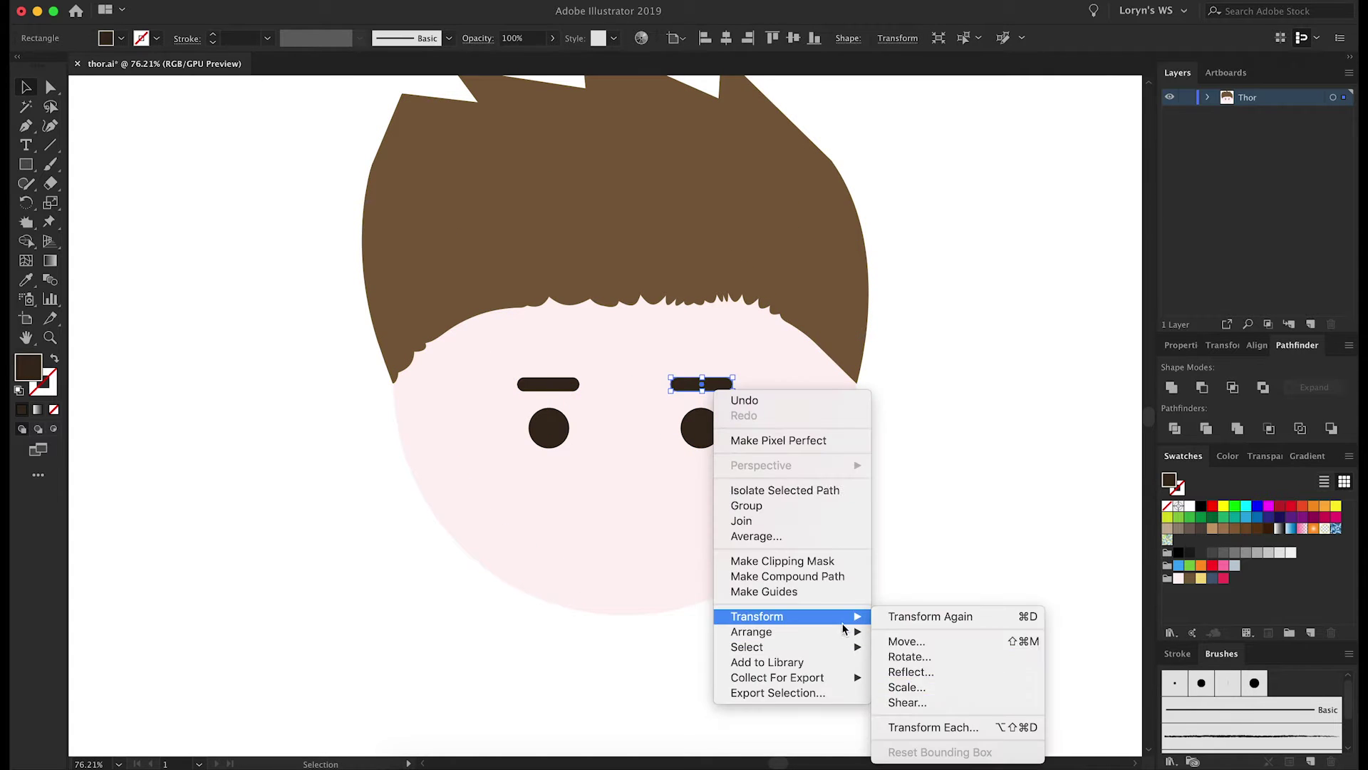
click(916, 653)
key(Return)
right_click(583, 392)
click(769, 656)
text(-1)
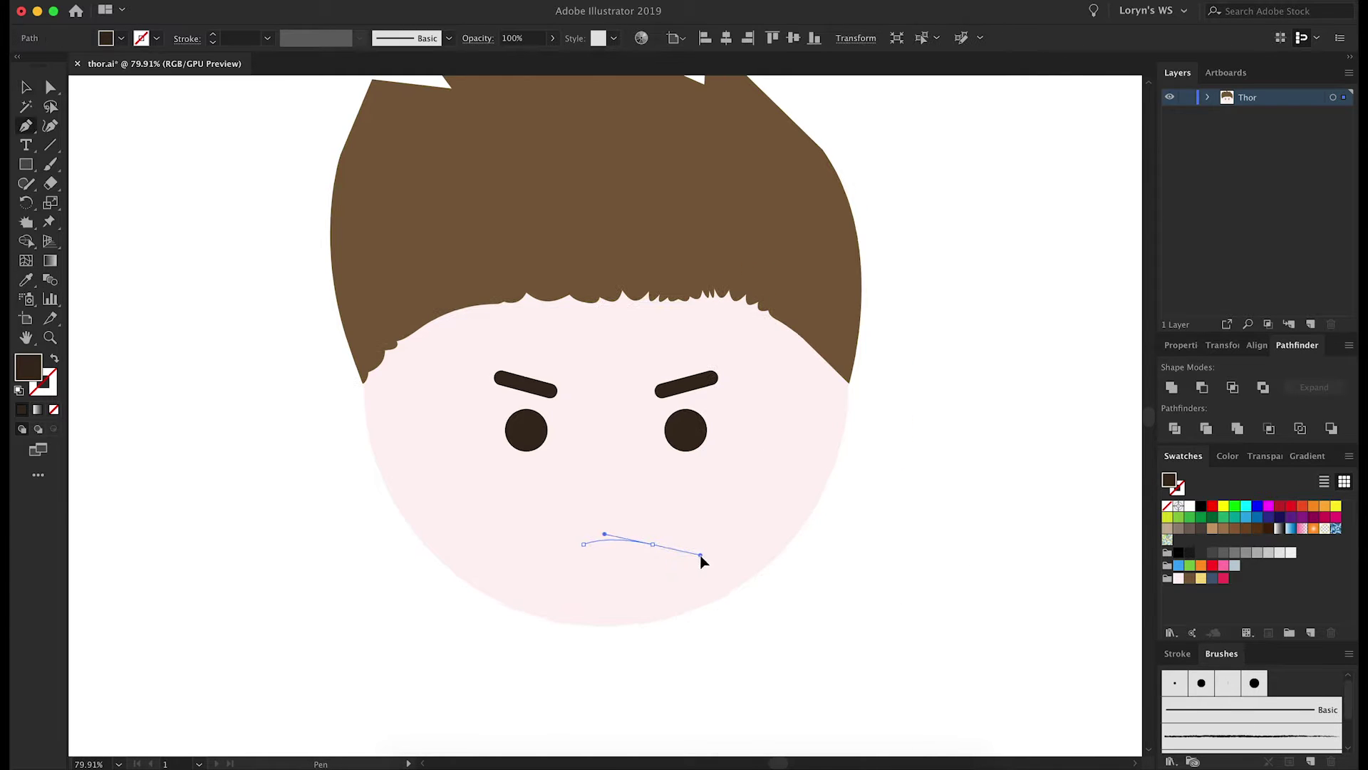
text(v)
Step: Give the downturned mouth a thick 10 pt dark stroke and nudge it up
key(shift+x)
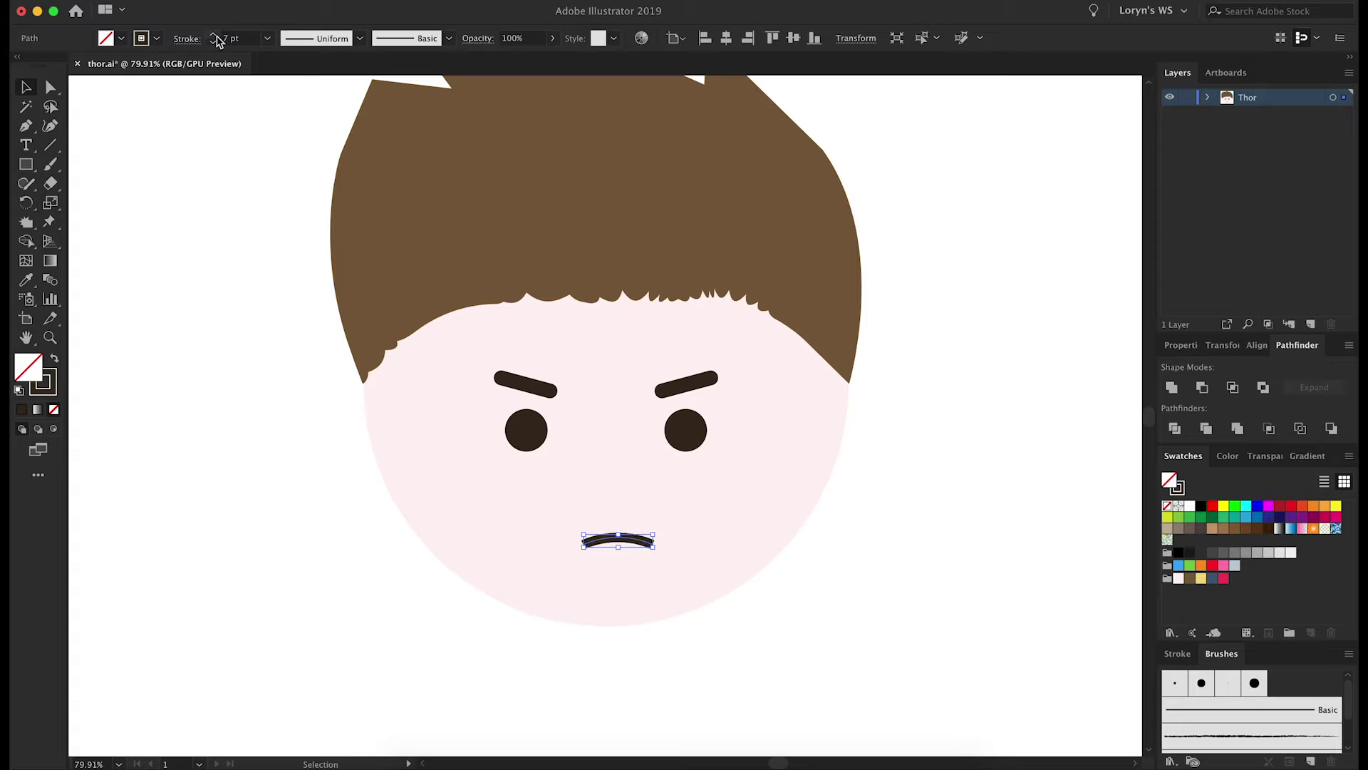
click(964, 581)
scroll(919, 574, down, 3)
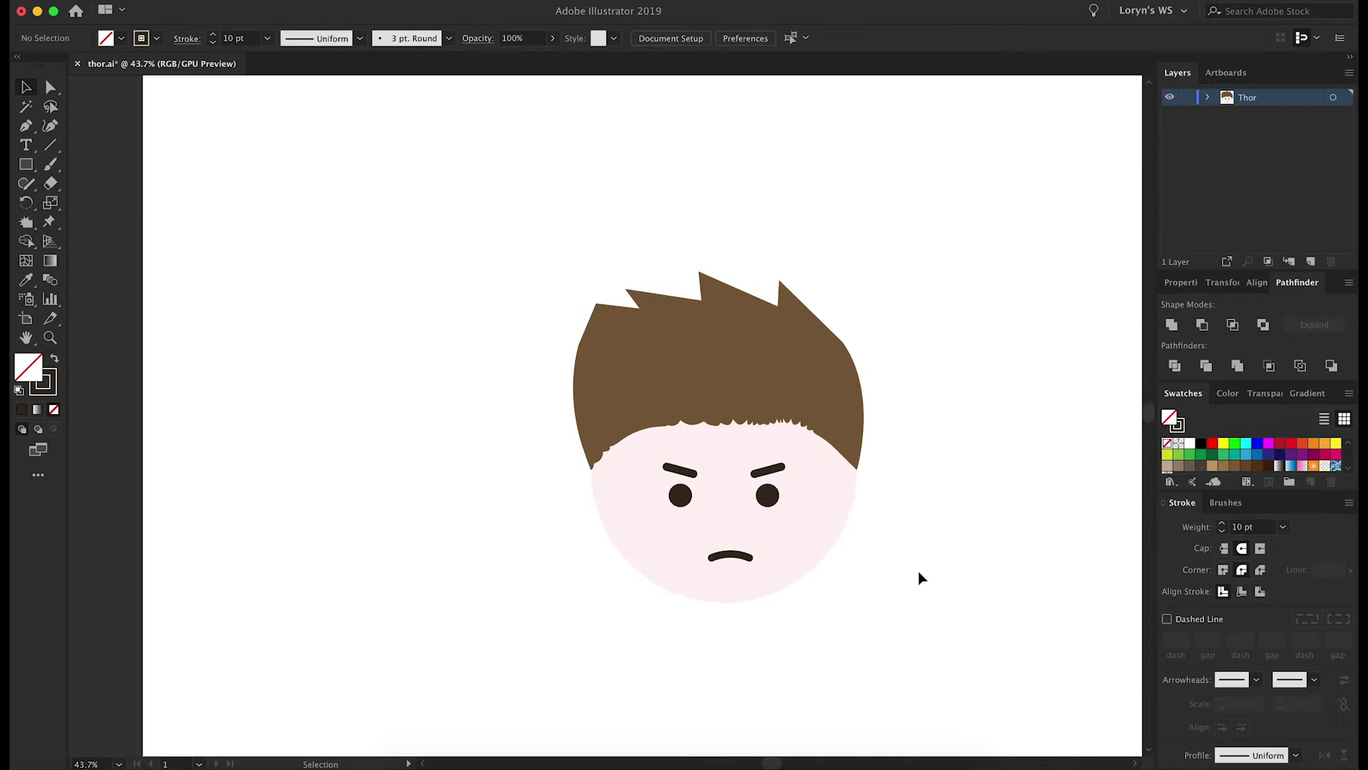
click(698, 563)
drag(698, 563, 698, 548)
shift+click(679, 467)
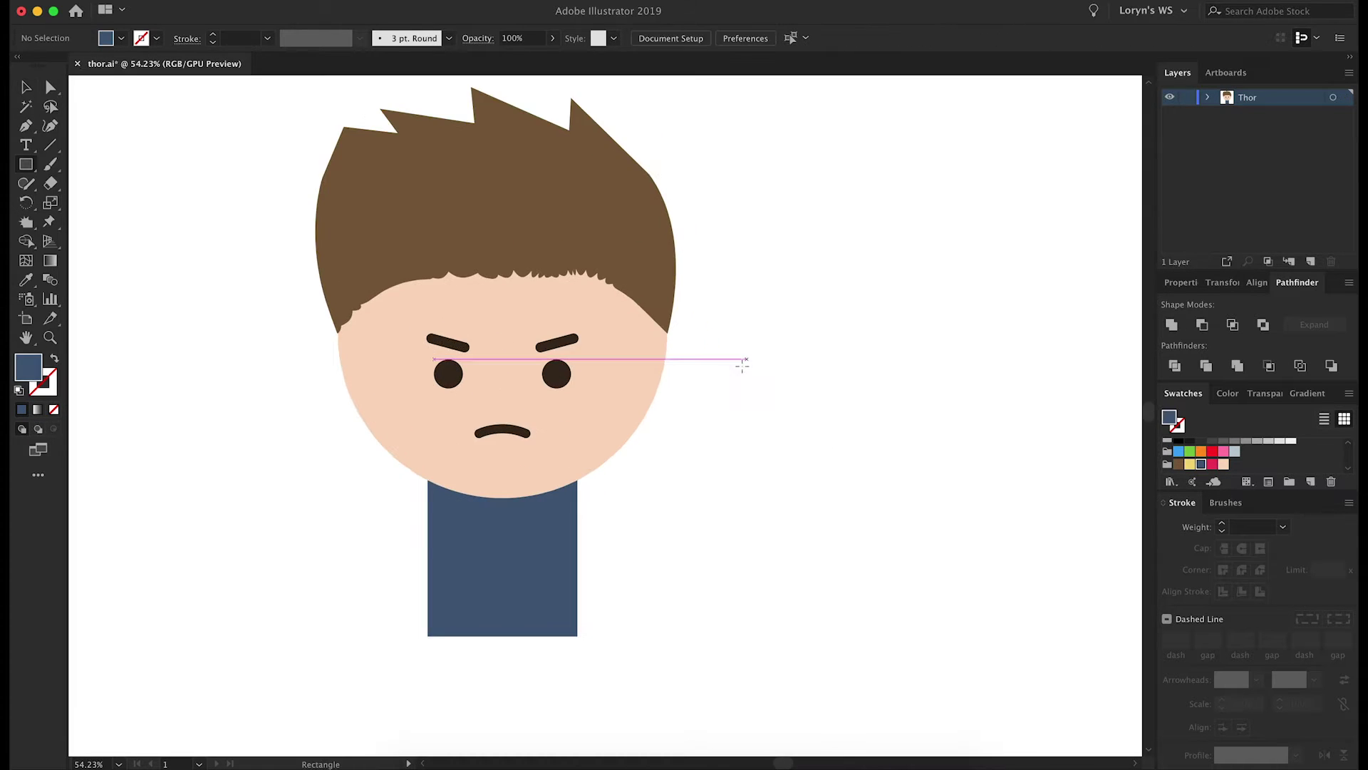
Step: Reshape the small blue rectangle into a rounded ear and fill it with the skin tone
alt+scroll(804, 410, up, 2)
click(734, 378)
key(a)
drag(723, 352, 724, 333)
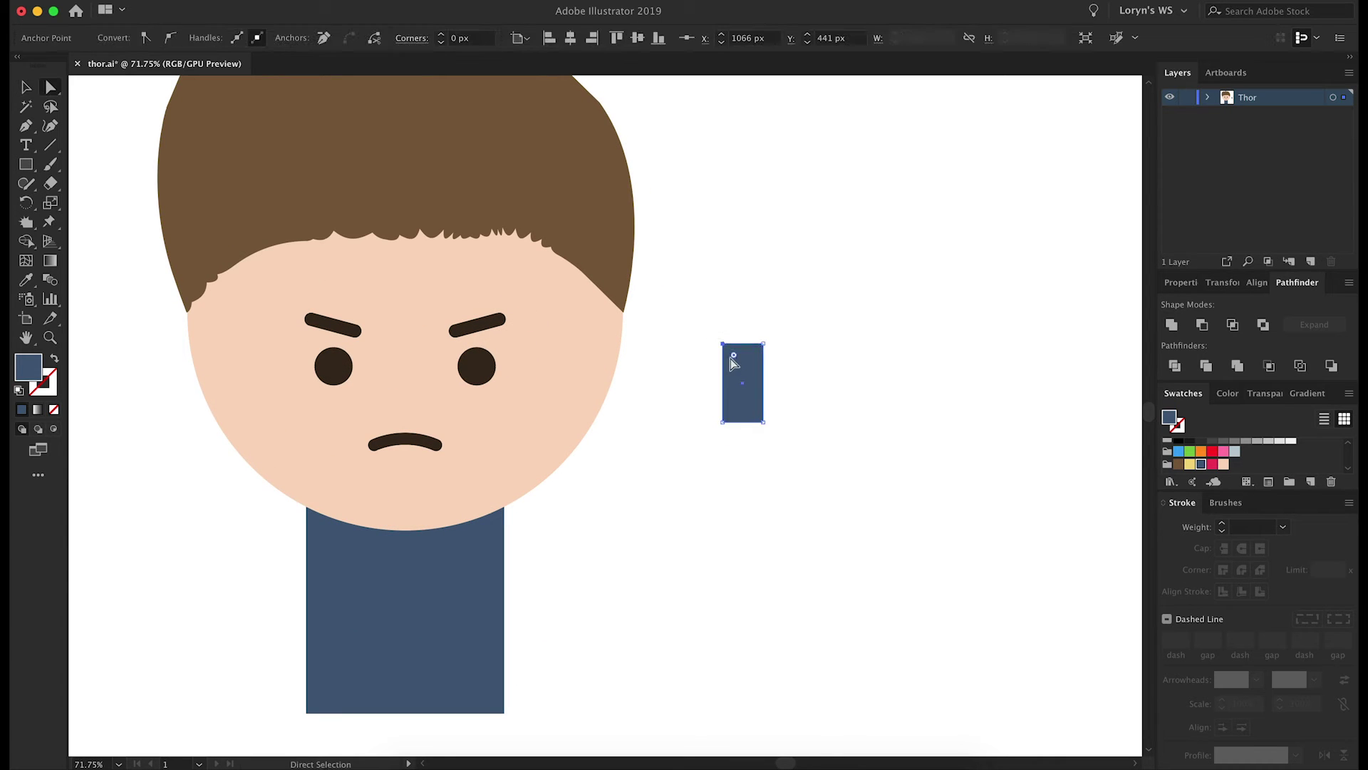
drag(723, 421, 724, 433)
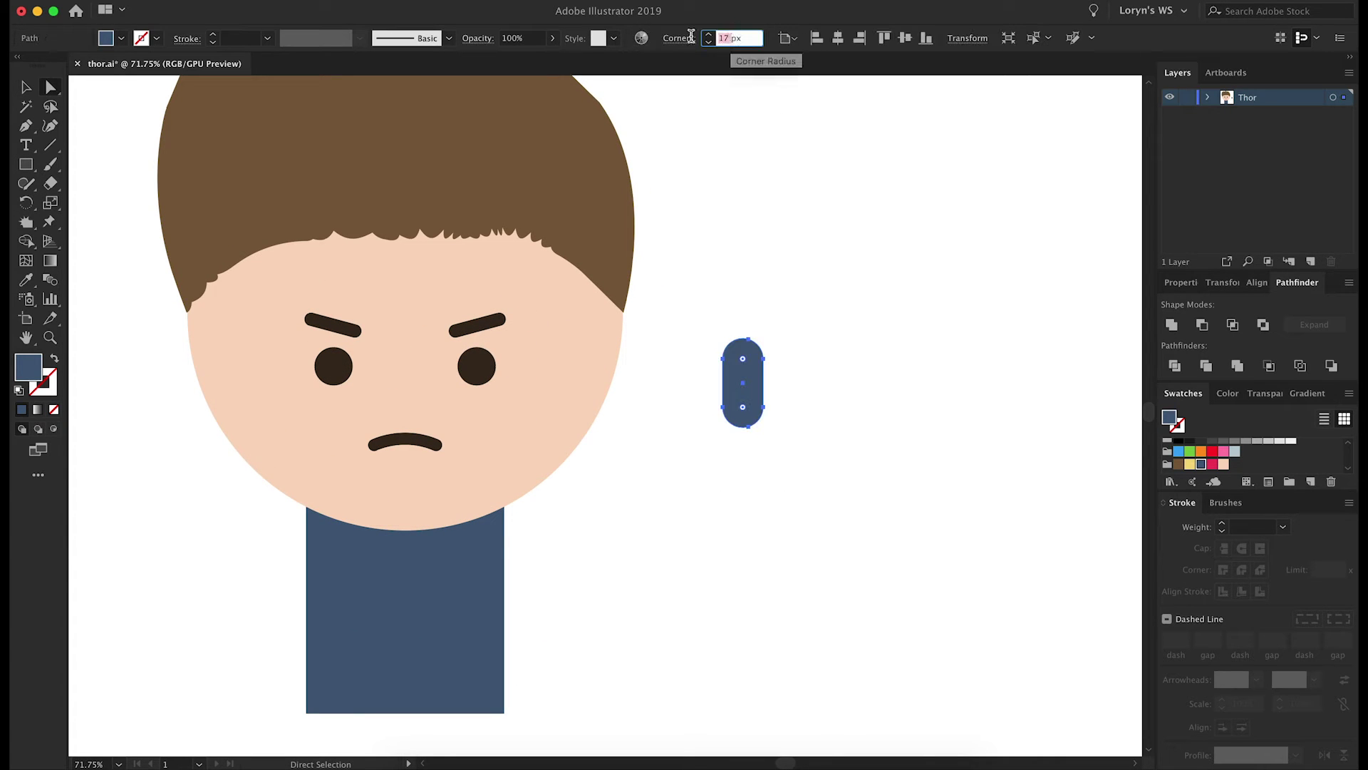
key(v)
click(755, 378)
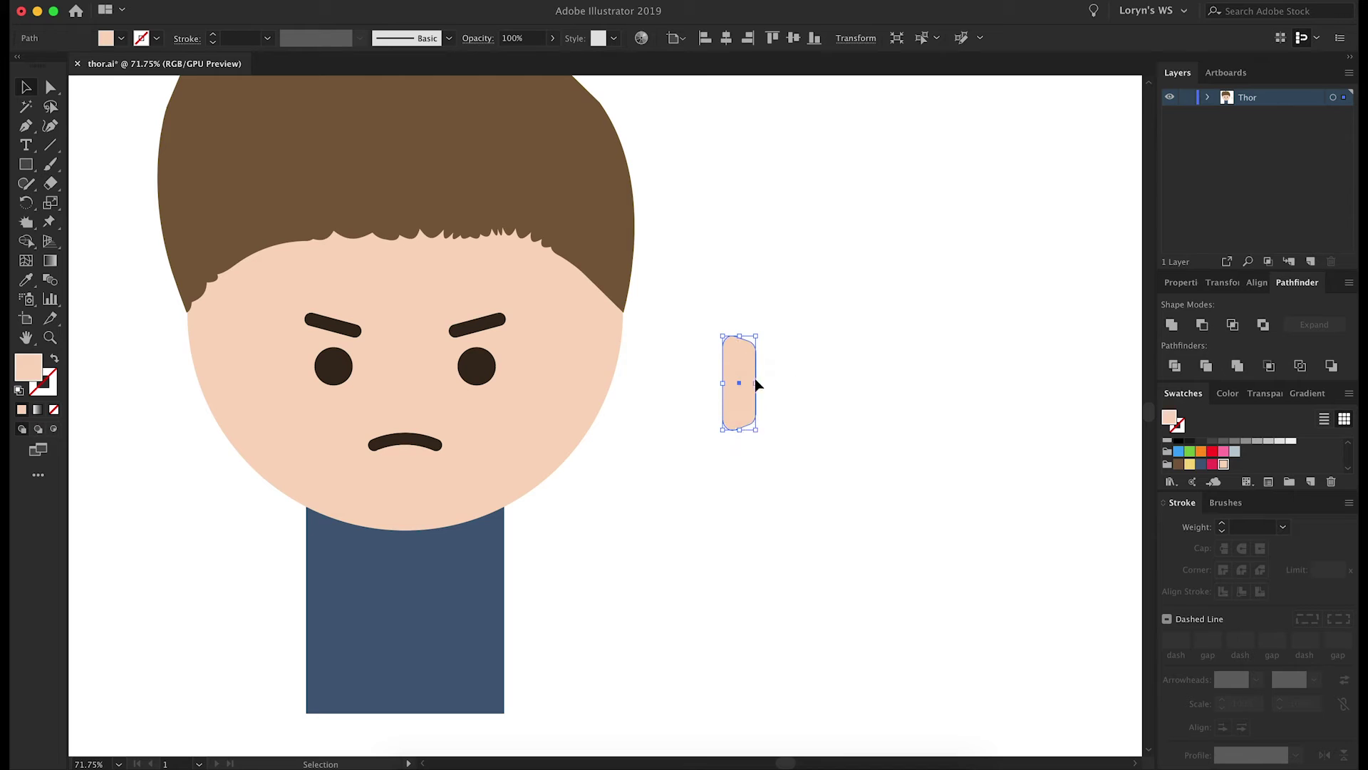
Step: Rotate the ear -15° and move it against the face's right side
right_click(755, 384)
click(883, 588)
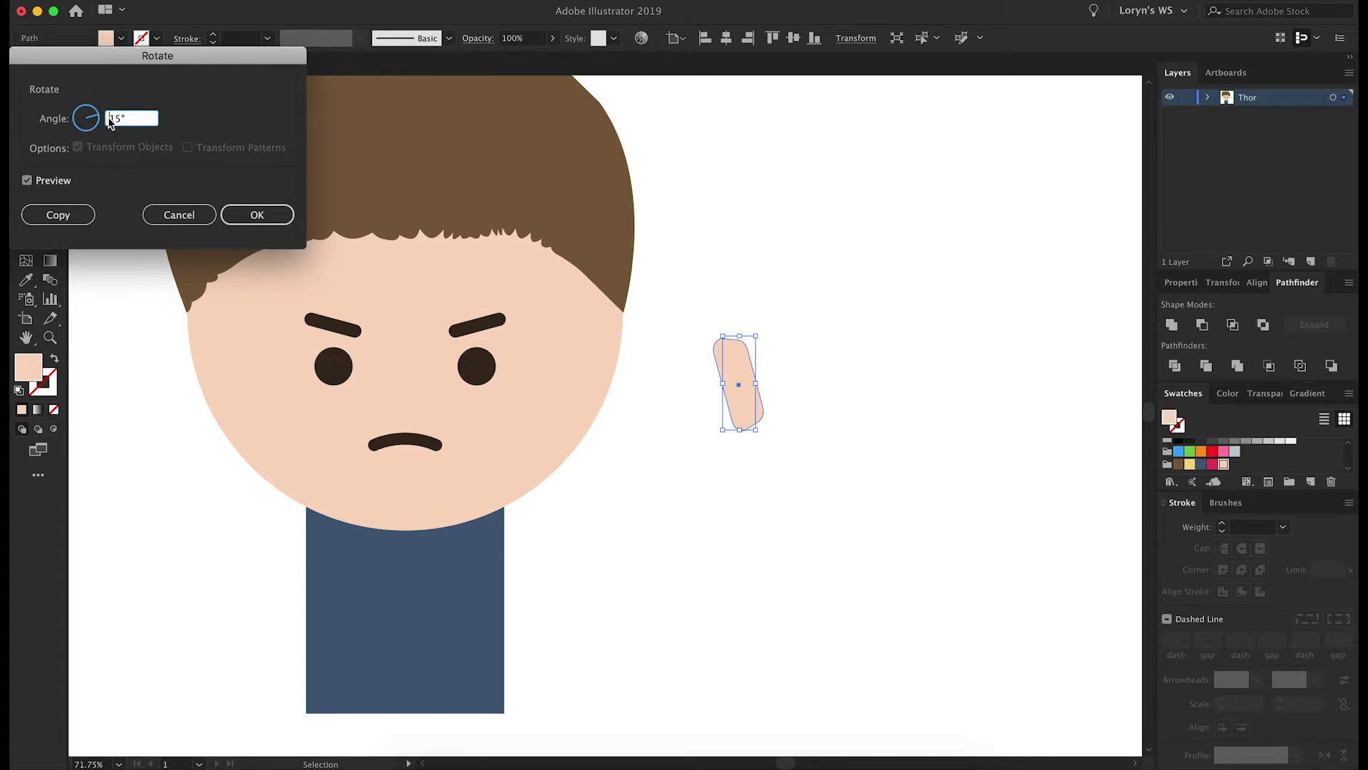
click(27, 180)
key(Return)
drag(741, 378, 630, 344)
right_click(631, 325)
Step: Reflect a copy of the ear to the left, colour a yellow stud, and copy the bottom stripe
click(830, 608)
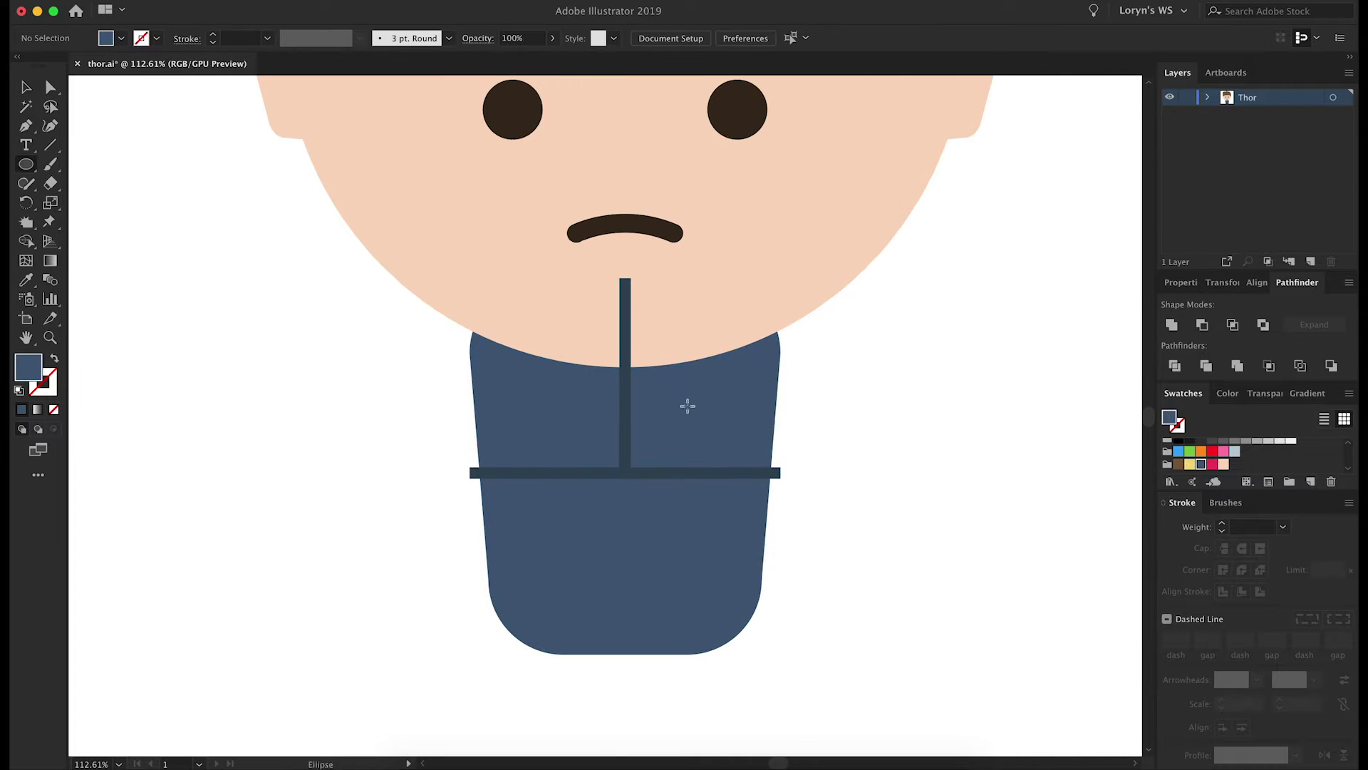
click(1190, 464)
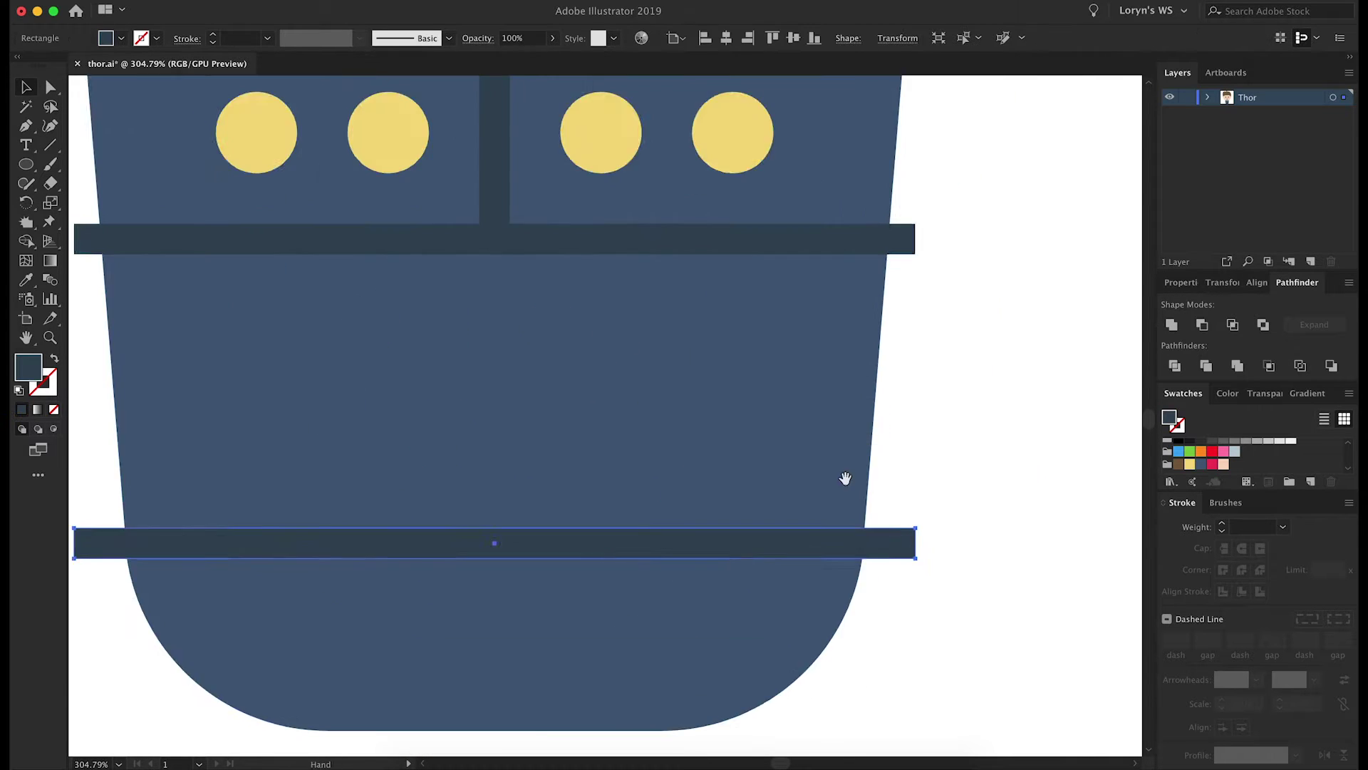
scroll(845, 478, down, 1)
drag(611, 456, 810, 499)
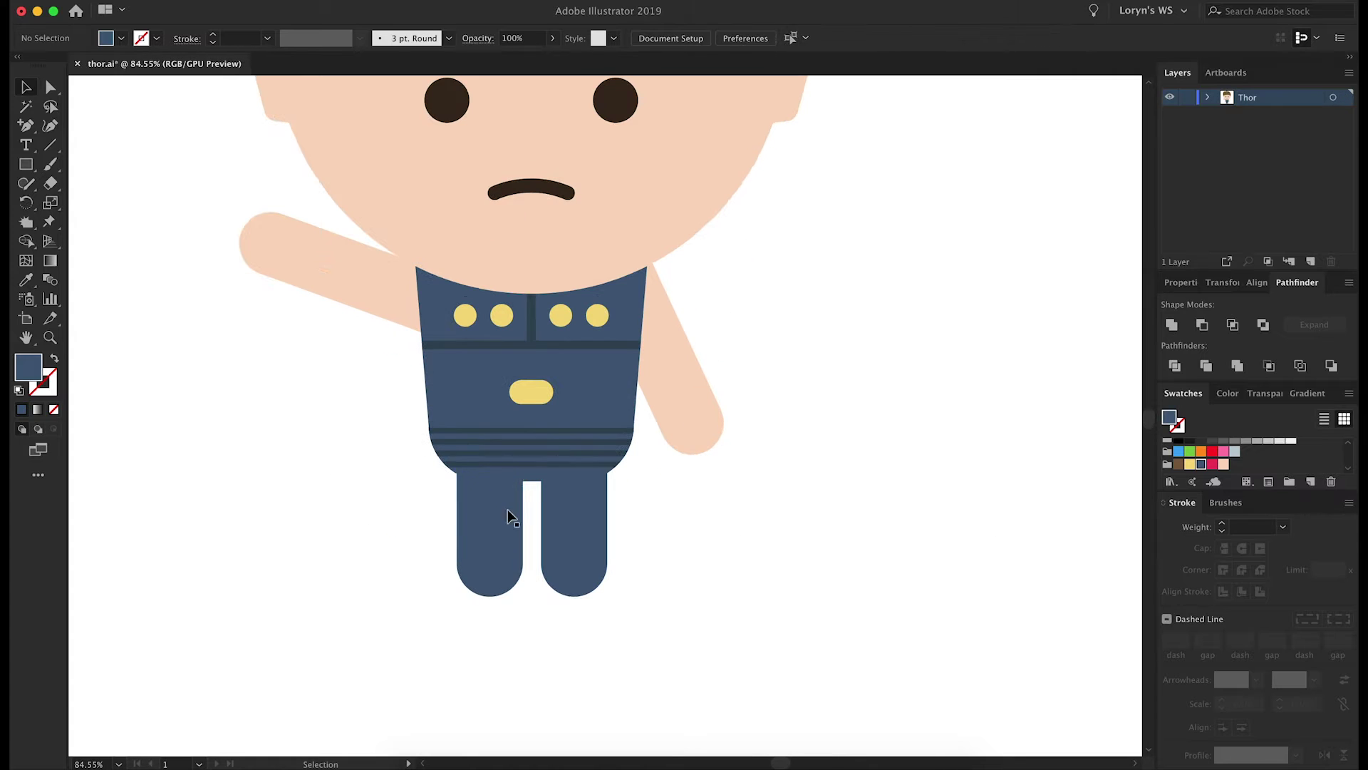
Step: Move the right leg right to widen the gap between the legs
drag(570, 578, 584, 577)
click(686, 568)
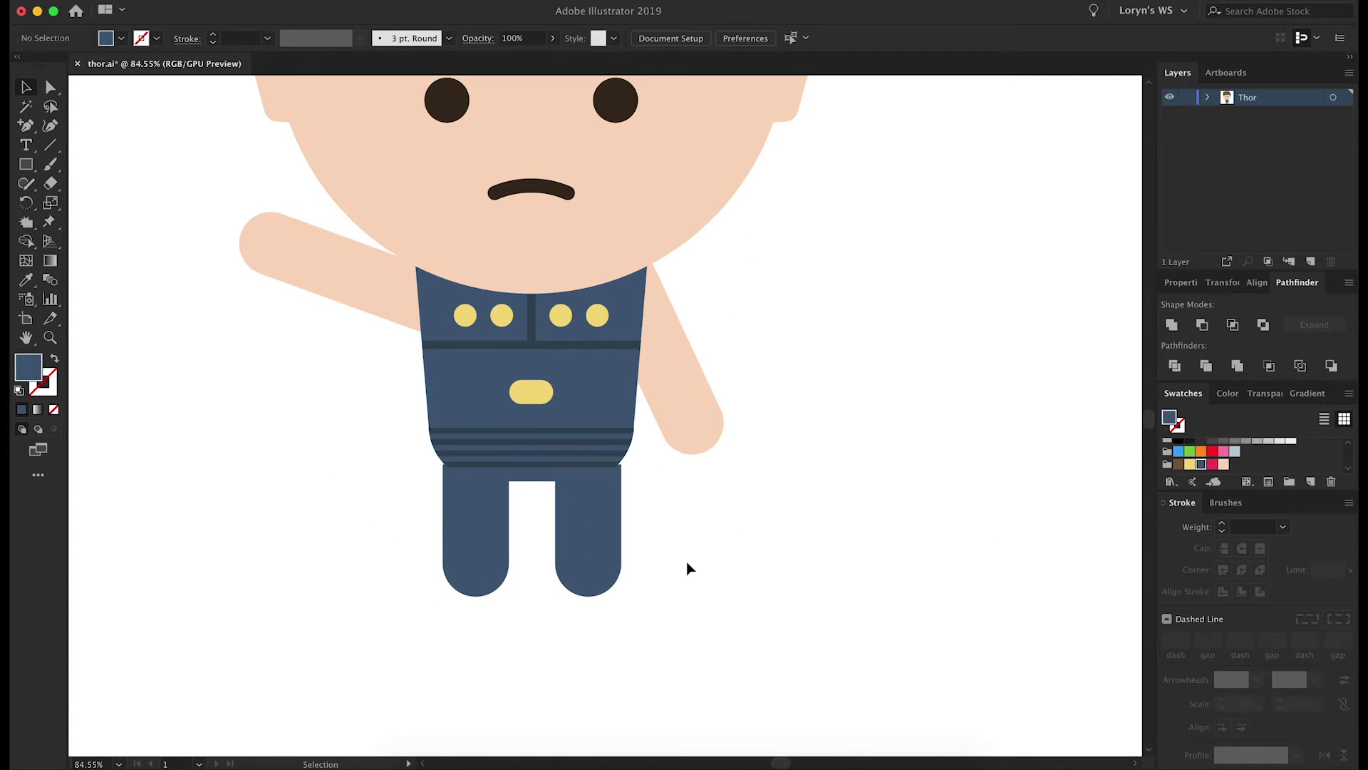
click(740, 562)
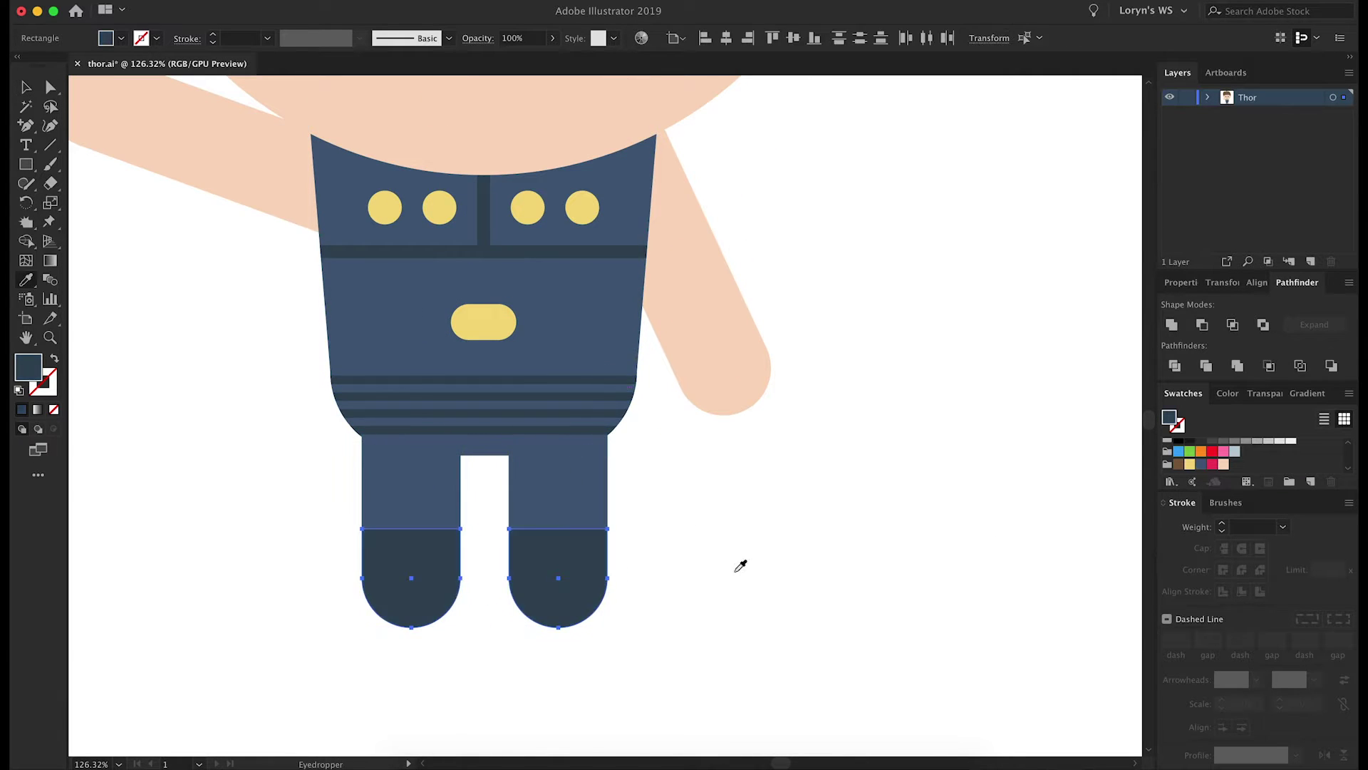
scroll(726, 575, down, 10)
scroll(775, 570, up, 2)
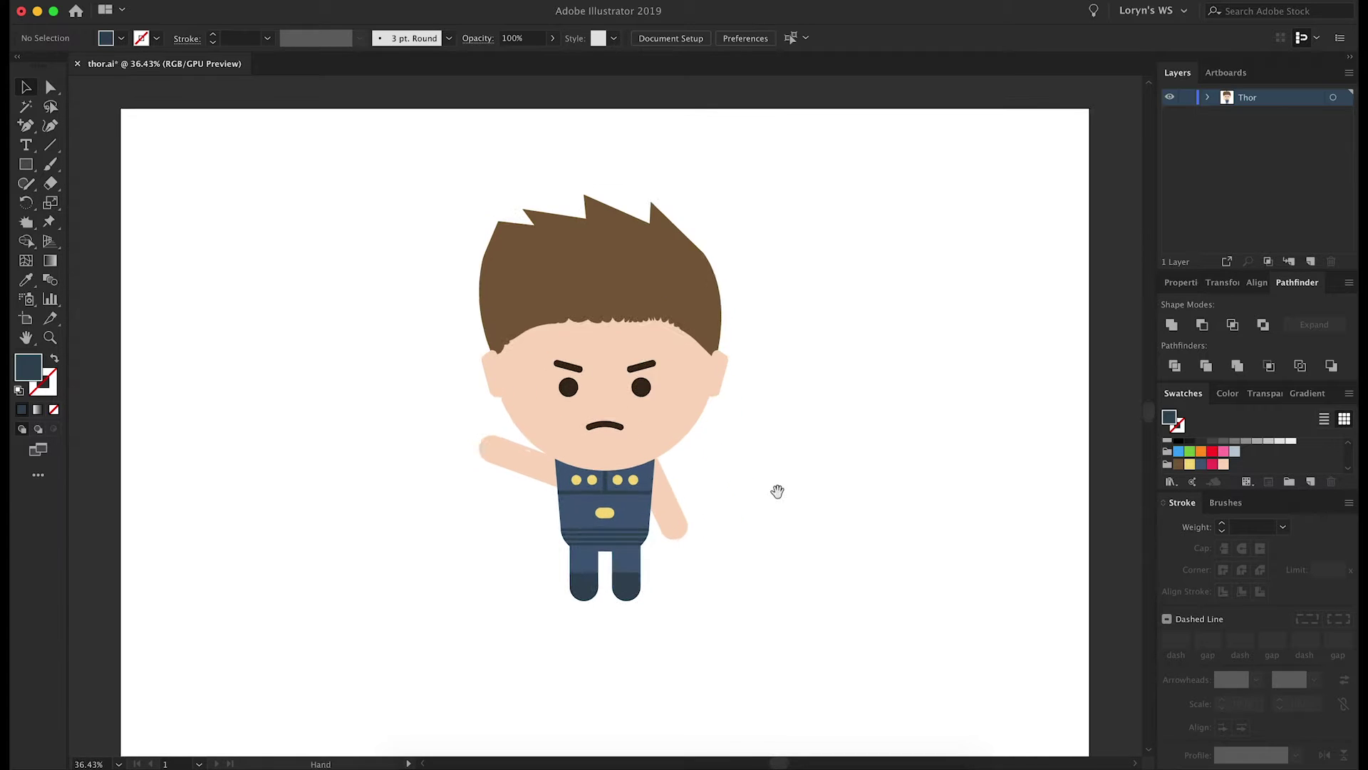
scroll(809, 492, up, 2)
scroll(810, 492, down, 4)
scroll(809, 492, up, 8)
scroll(713, 534, up, 2)
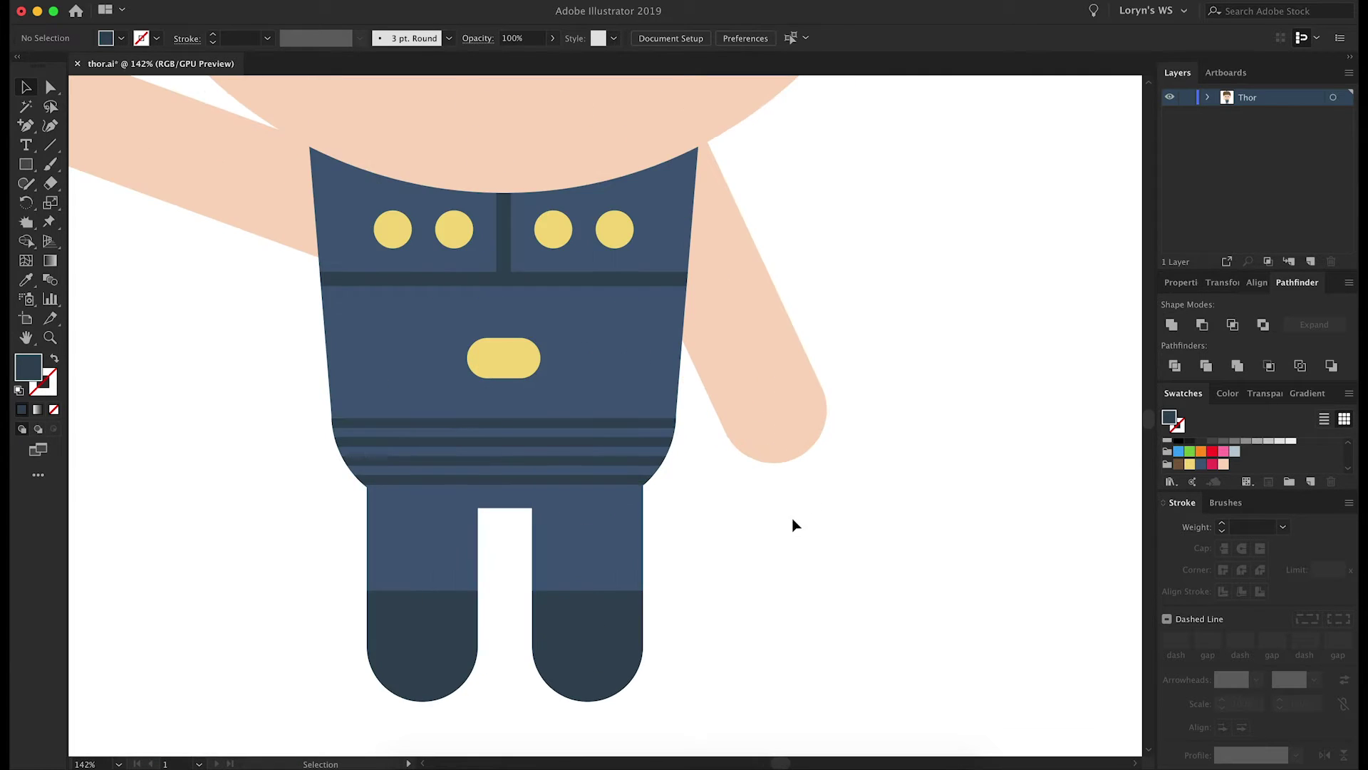
Step: Select and check the tunic parts and leg shapes
drag(364, 424, 472, 509)
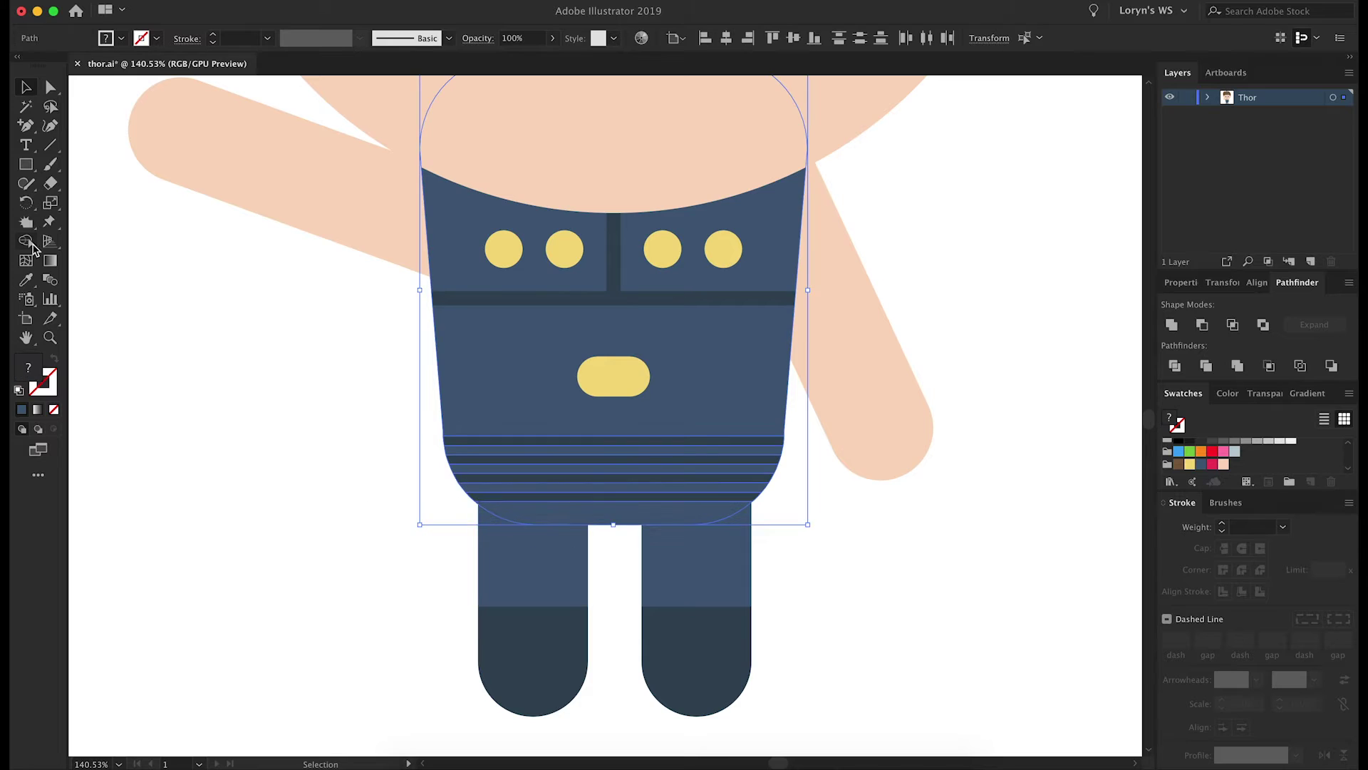
scroll(818, 543, down, 3)
click(645, 559)
scroll(897, 627, down, 2)
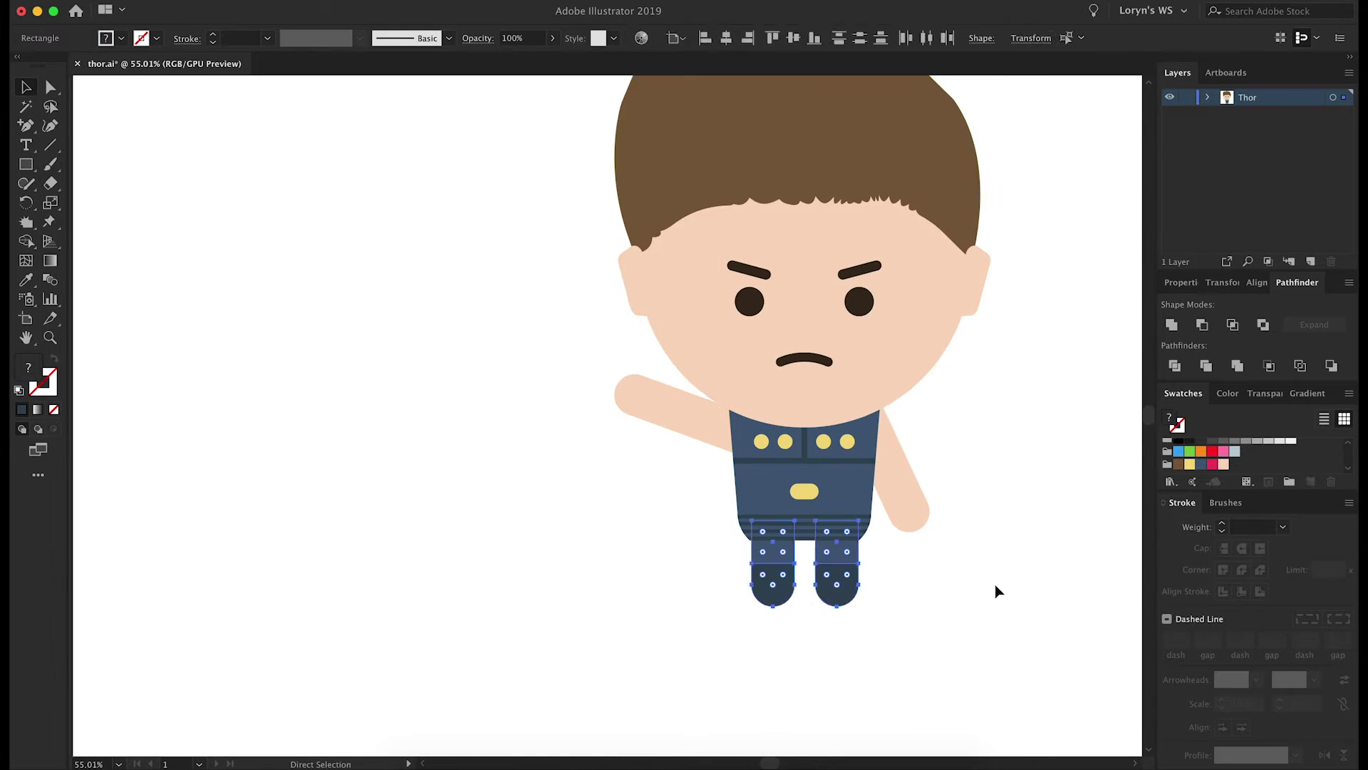
click(932, 525)
click(991, 583)
scroll(991, 583, down, 2)
scroll(991, 583, up, 3)
Step: Replace the raised left arm with a reflected copy of the right arm raised beside the head
click(554, 407)
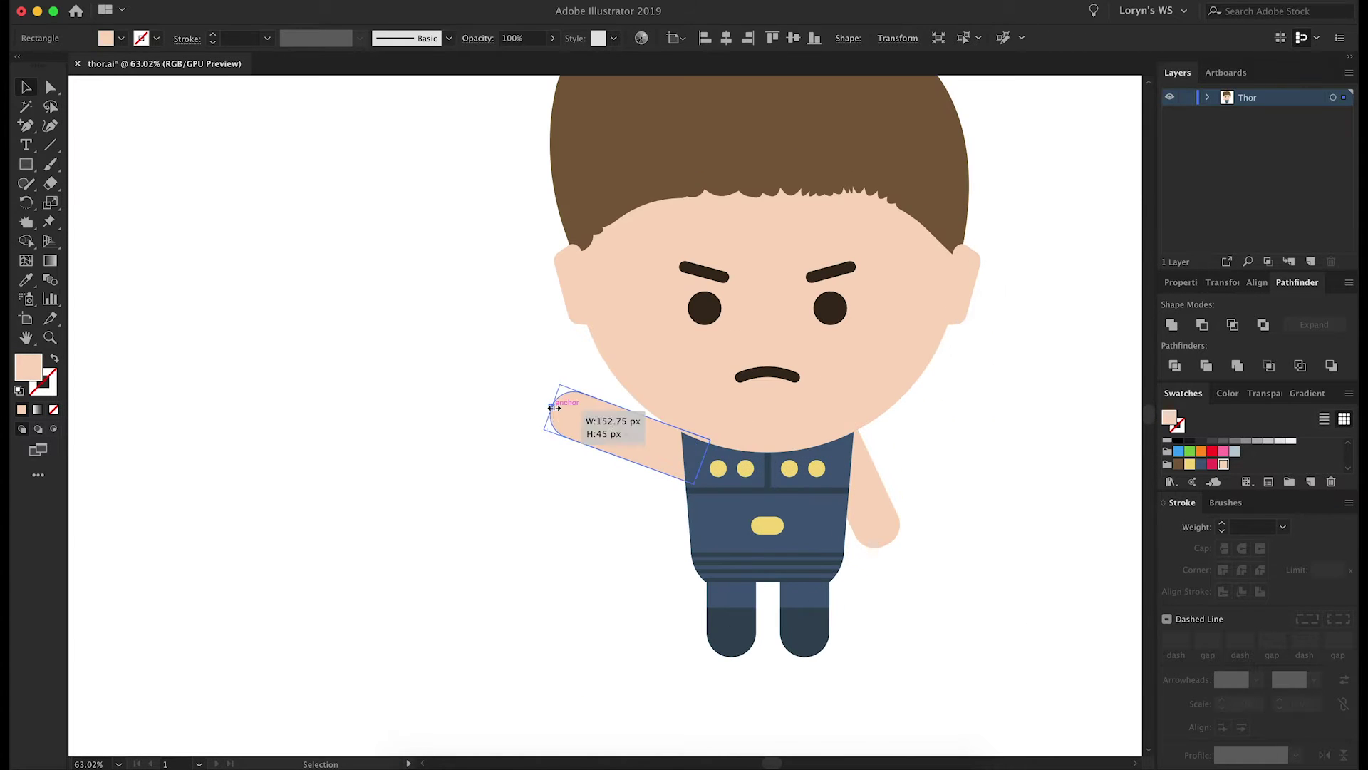
key(Delete)
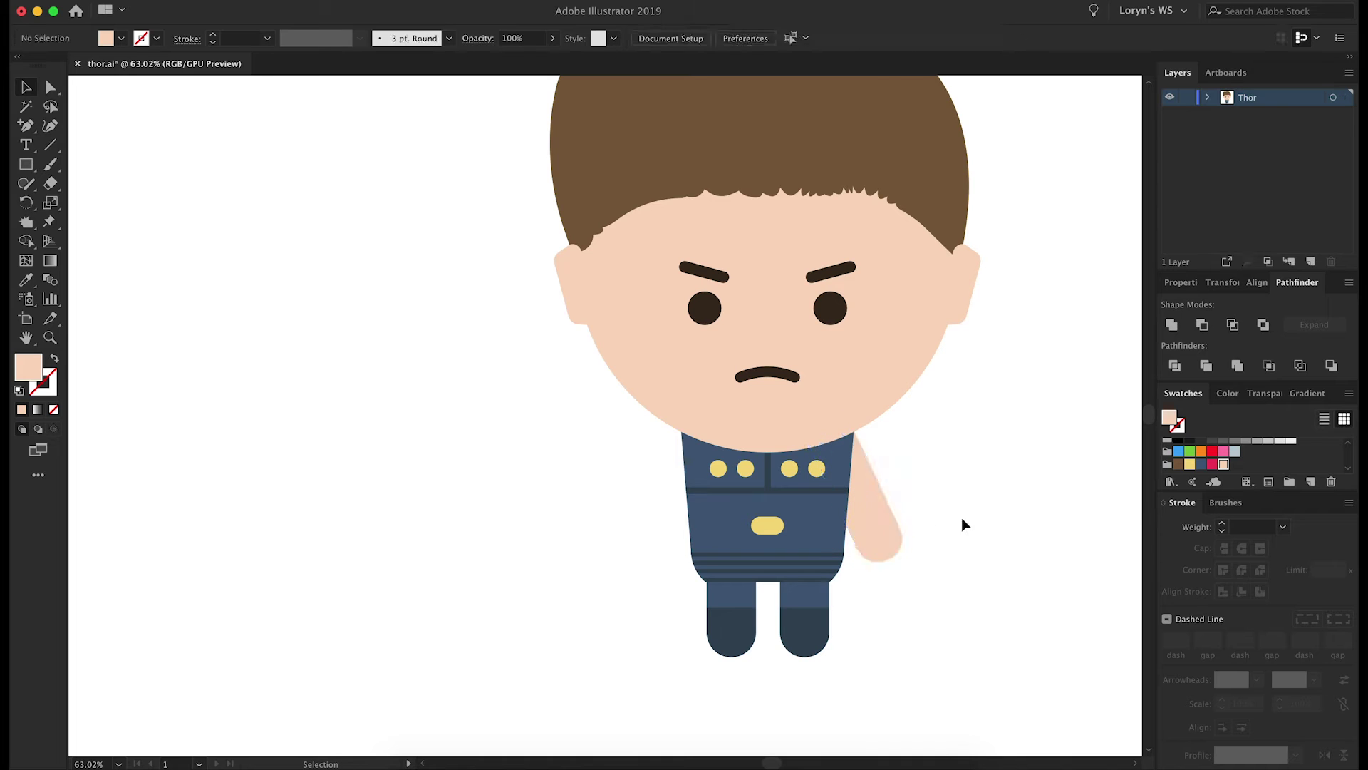
right_click(899, 546)
click(1090, 672)
mouse_move(739, 451)
mouse_down()
mouse_move(670, 450)
mouse_move(690, 427)
mouse_up()
drag(647, 475, 618, 434)
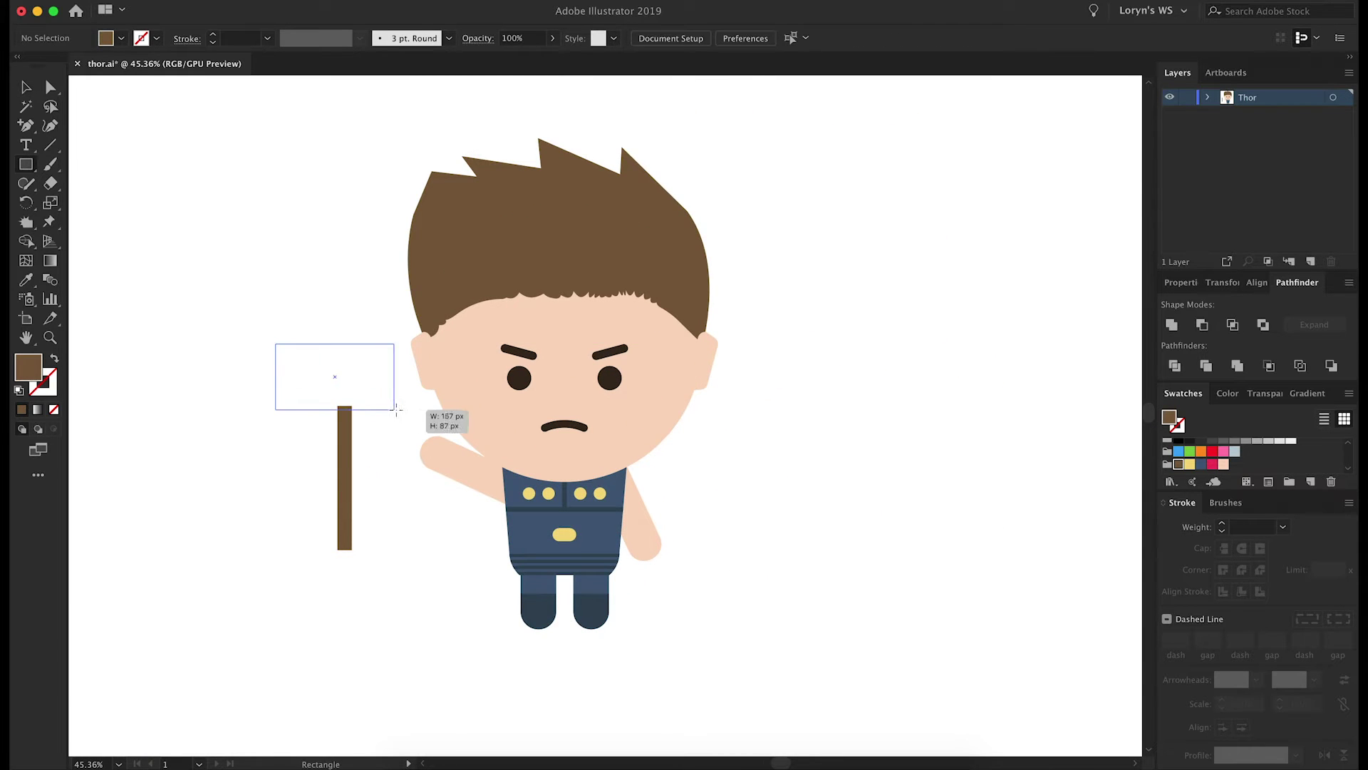
Step: Draw the hammer head and give the handle a lighter blue fill of #6283a5
drag(396, 409, 397, 410)
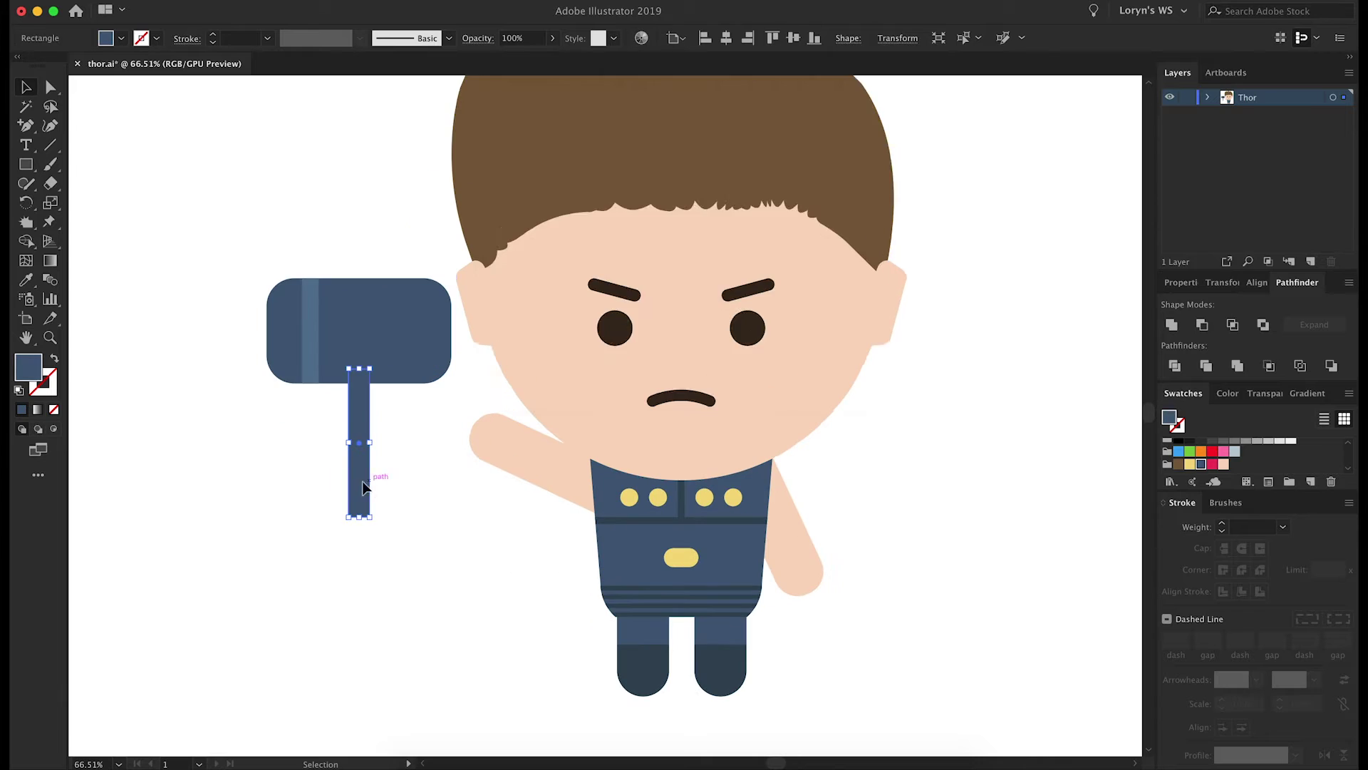
double_click(29, 367)
text(6283a5)
key(Return)
double_click(39, 369)
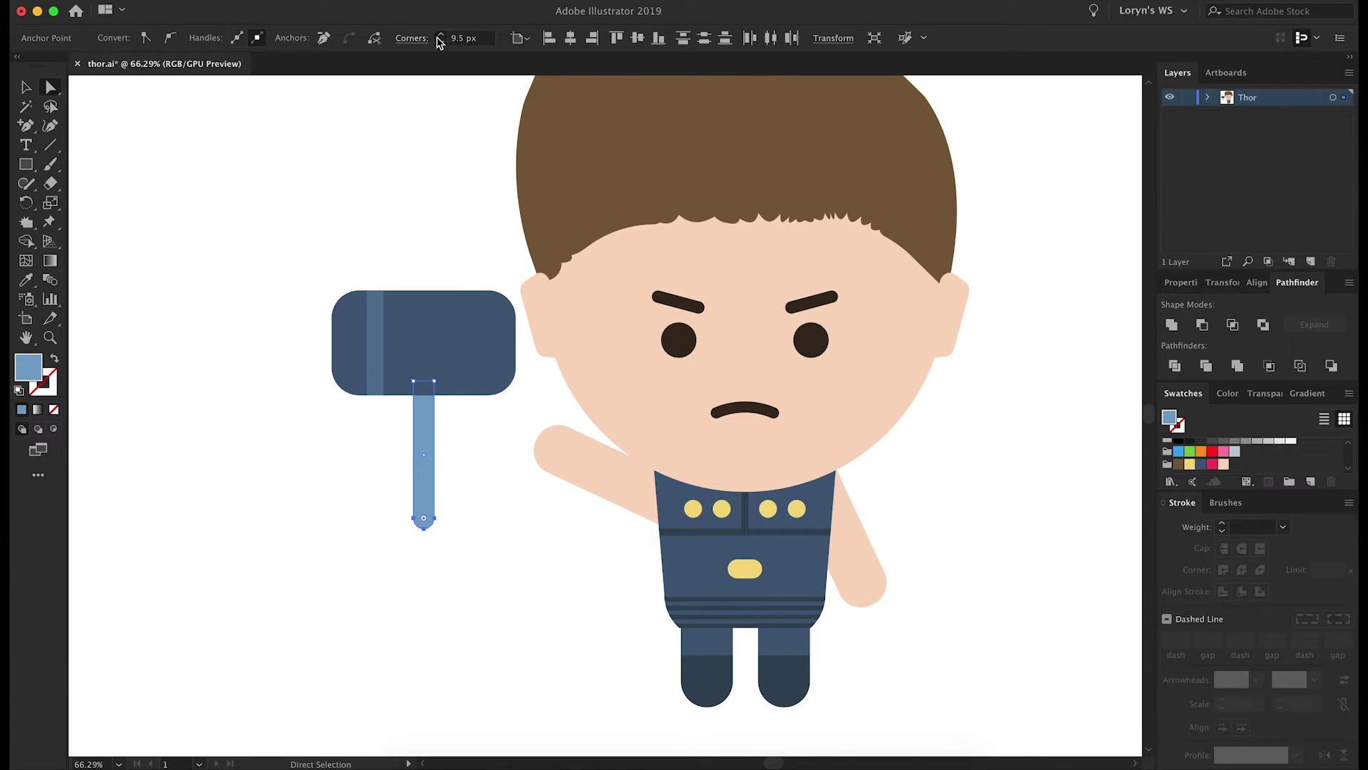
Step: Place tilted darker-blue stripes up the handle and tilt the hammer into Thor's hand
scroll(431, 442, up, 3)
key(v)
click(401, 398)
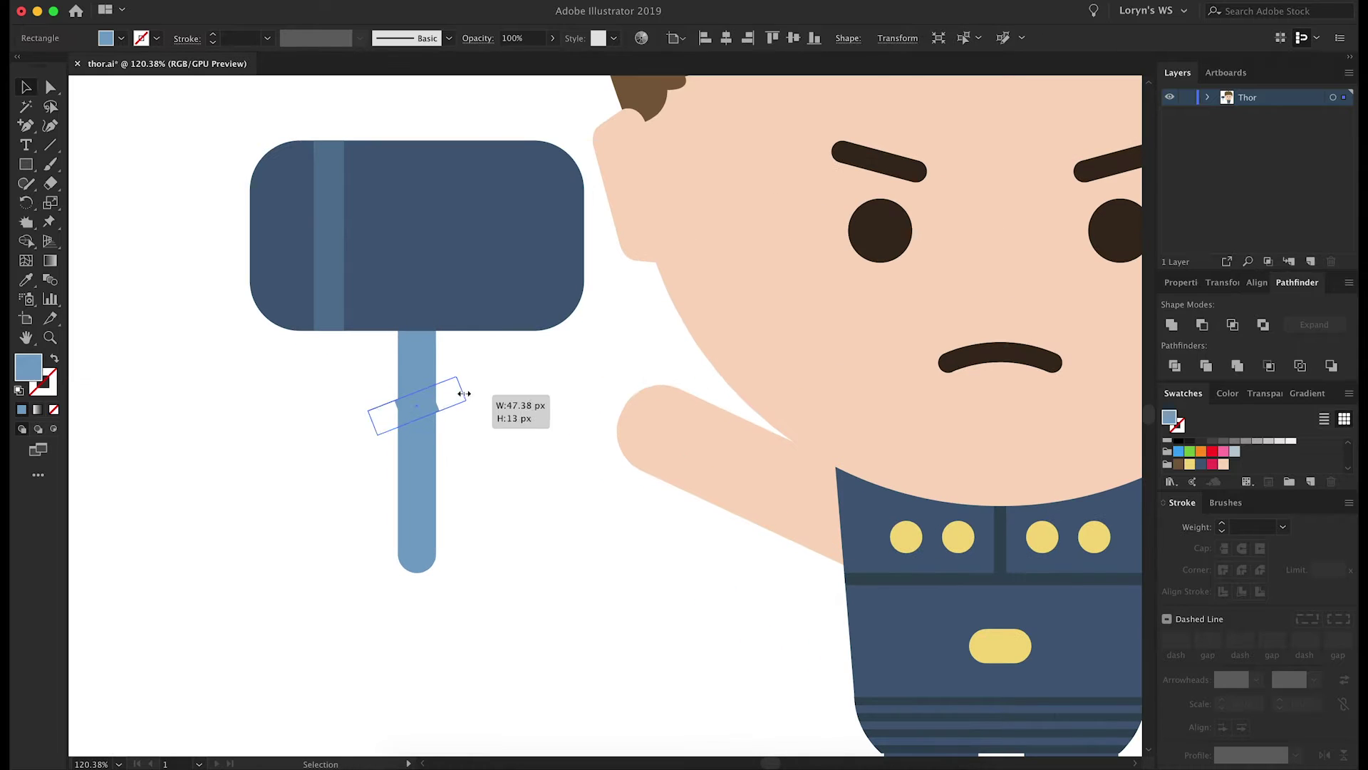
drag(442, 405, 443, 371)
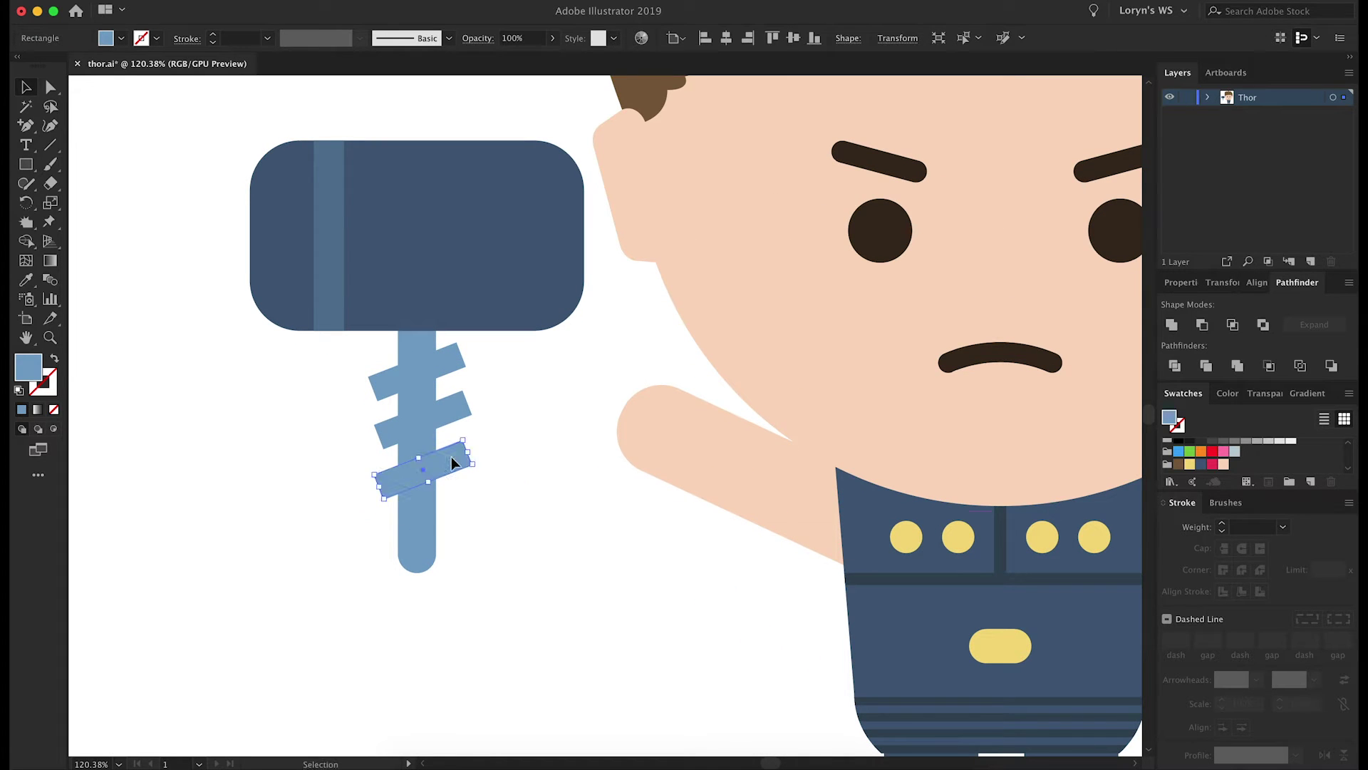
double_click(28, 367)
click(599, 180)
key(Return)
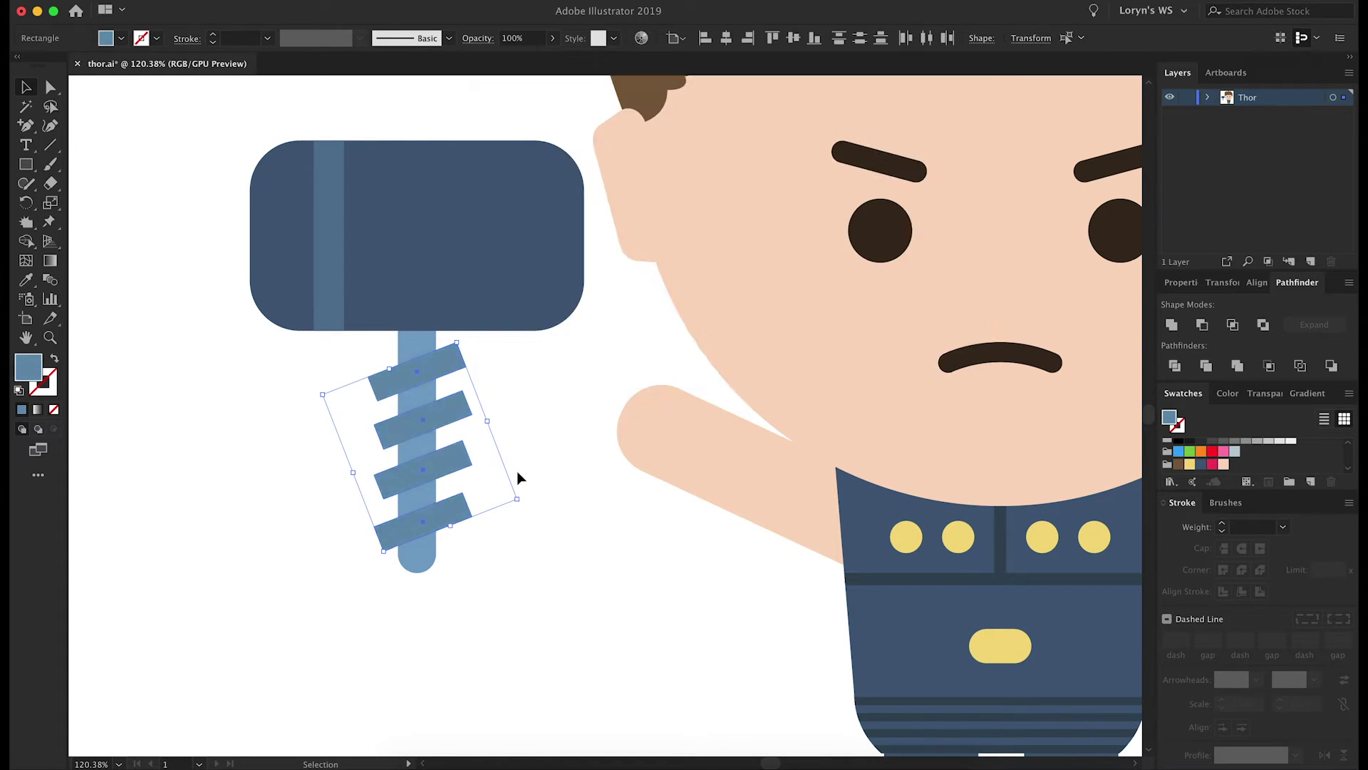
drag(383, 533, 384, 536)
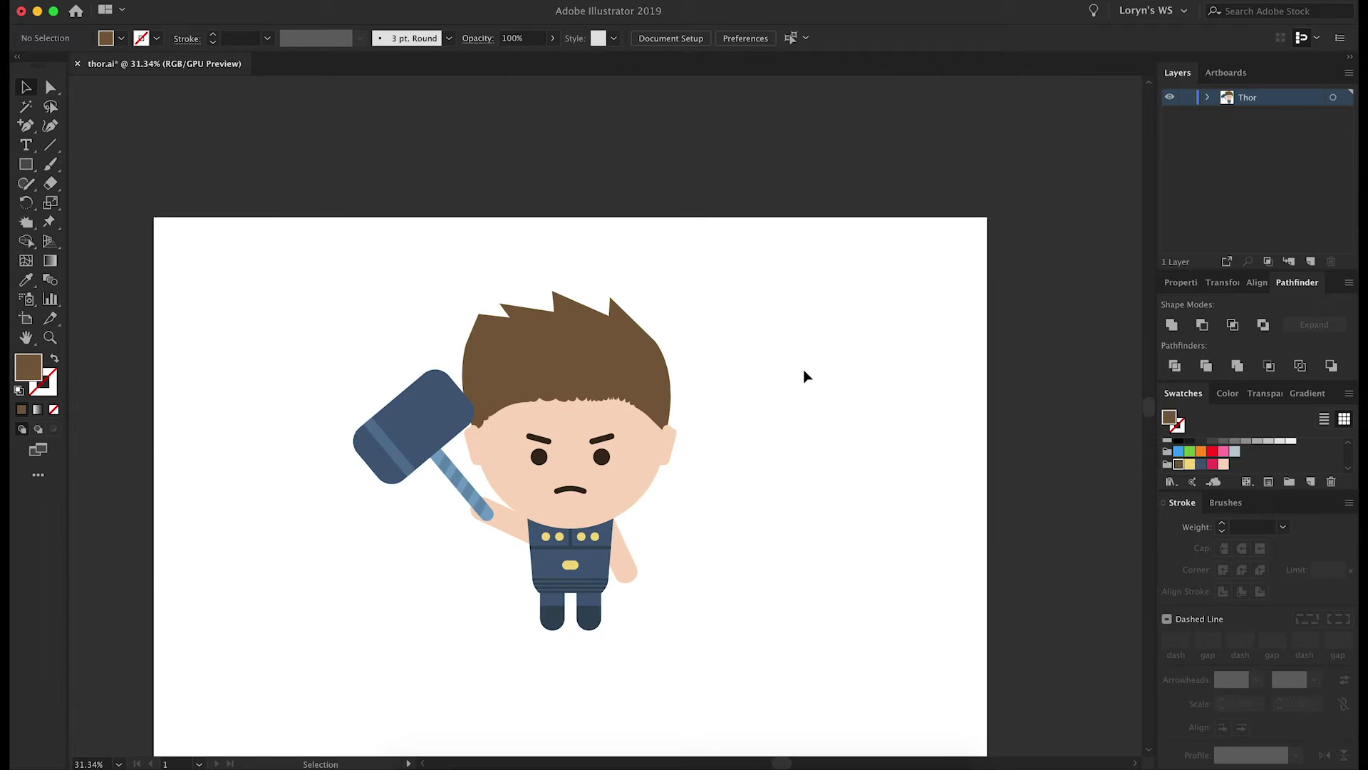
Step: Draw a brown rectangle over the torso and slant its bottom edge to the right
double_click(429, 432)
scroll(430, 431, up, 2)
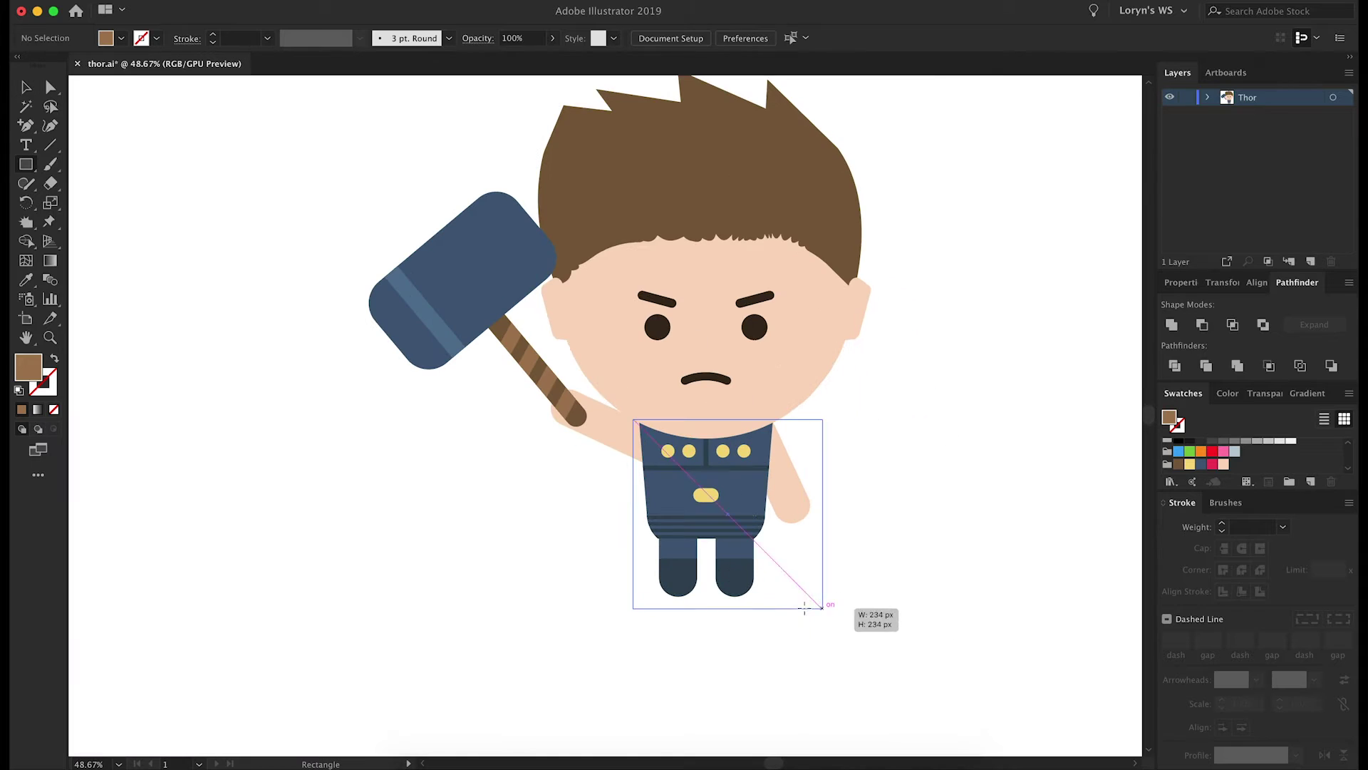
mouse_move(818, 601)
mouse_down()
mouse_move(788, 626)
mouse_move(713, 558)
mouse_up()
key(a)
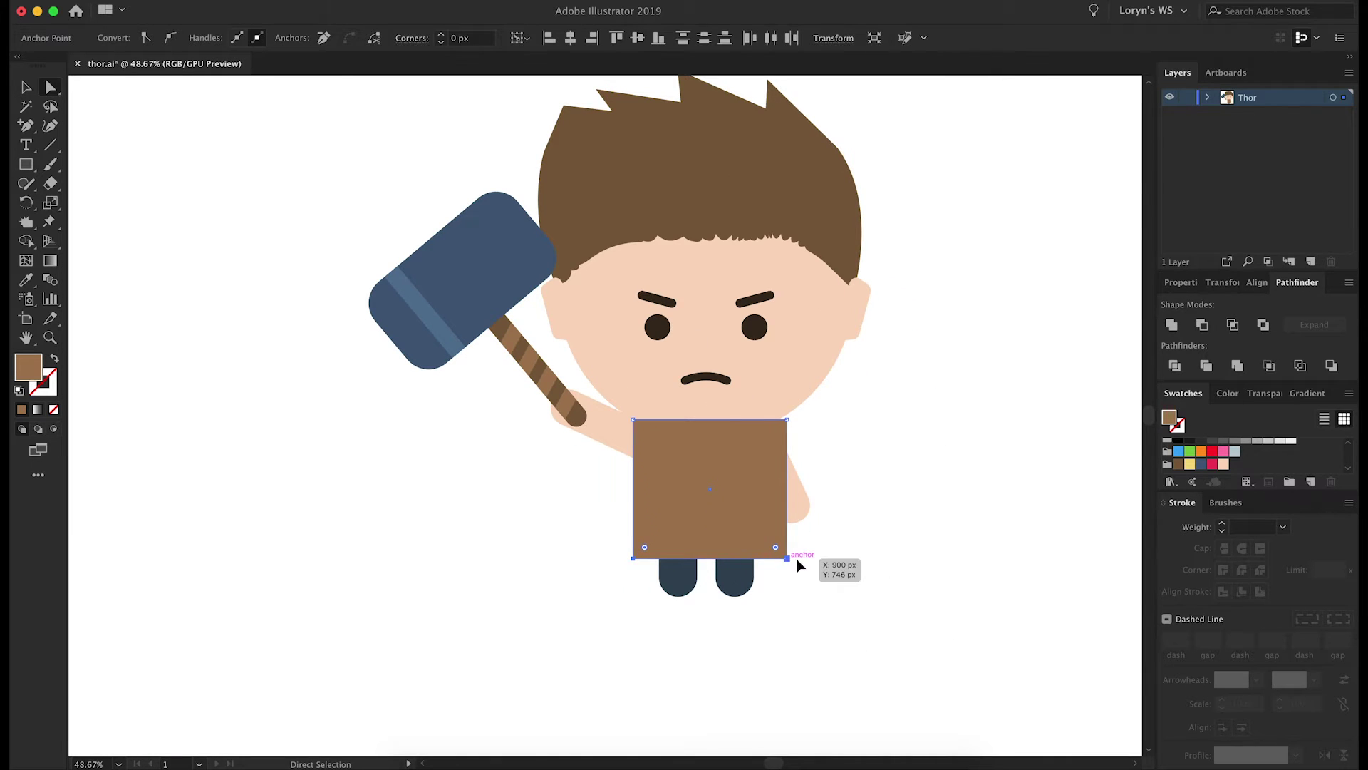
drag(797, 559, 877, 574)
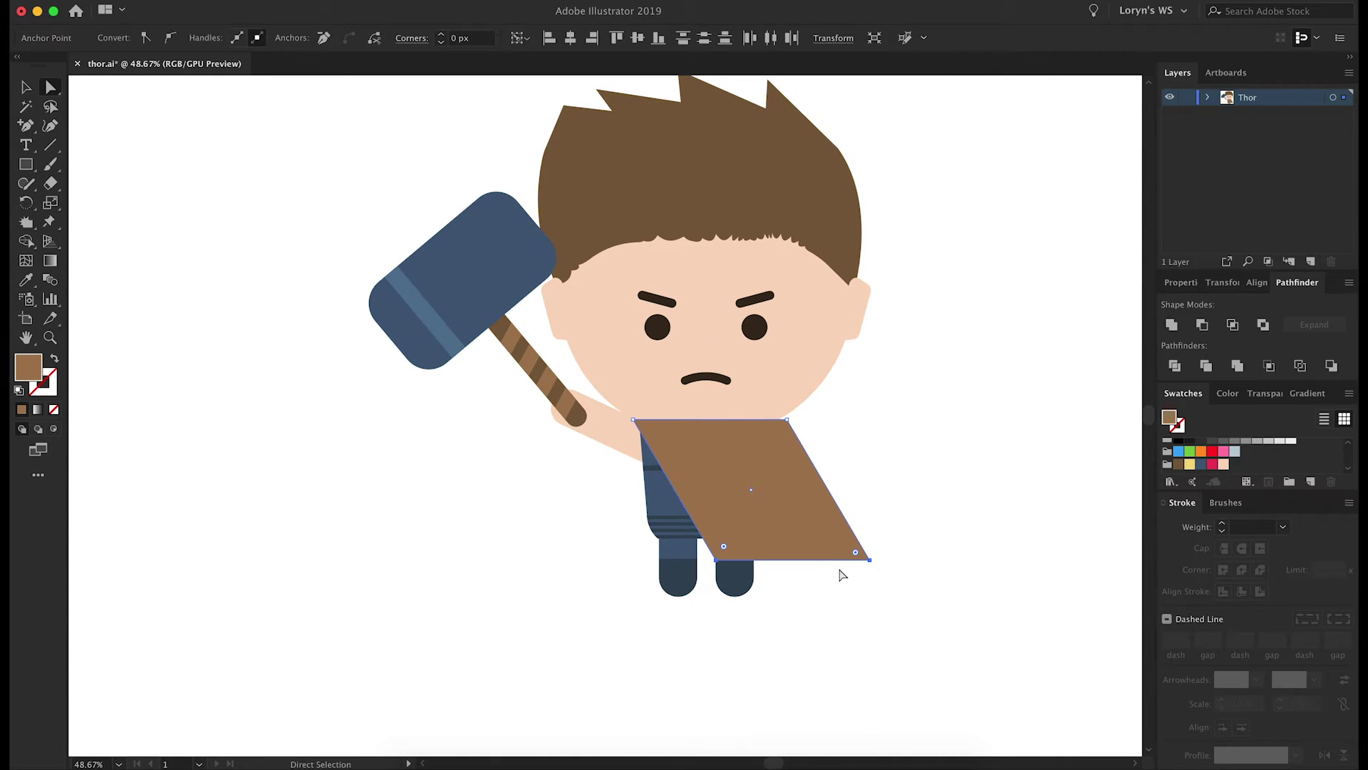
Step: Add anchors to the cape's sides and push them in and out for flowing folds
key(v)
double_click(798, 502)
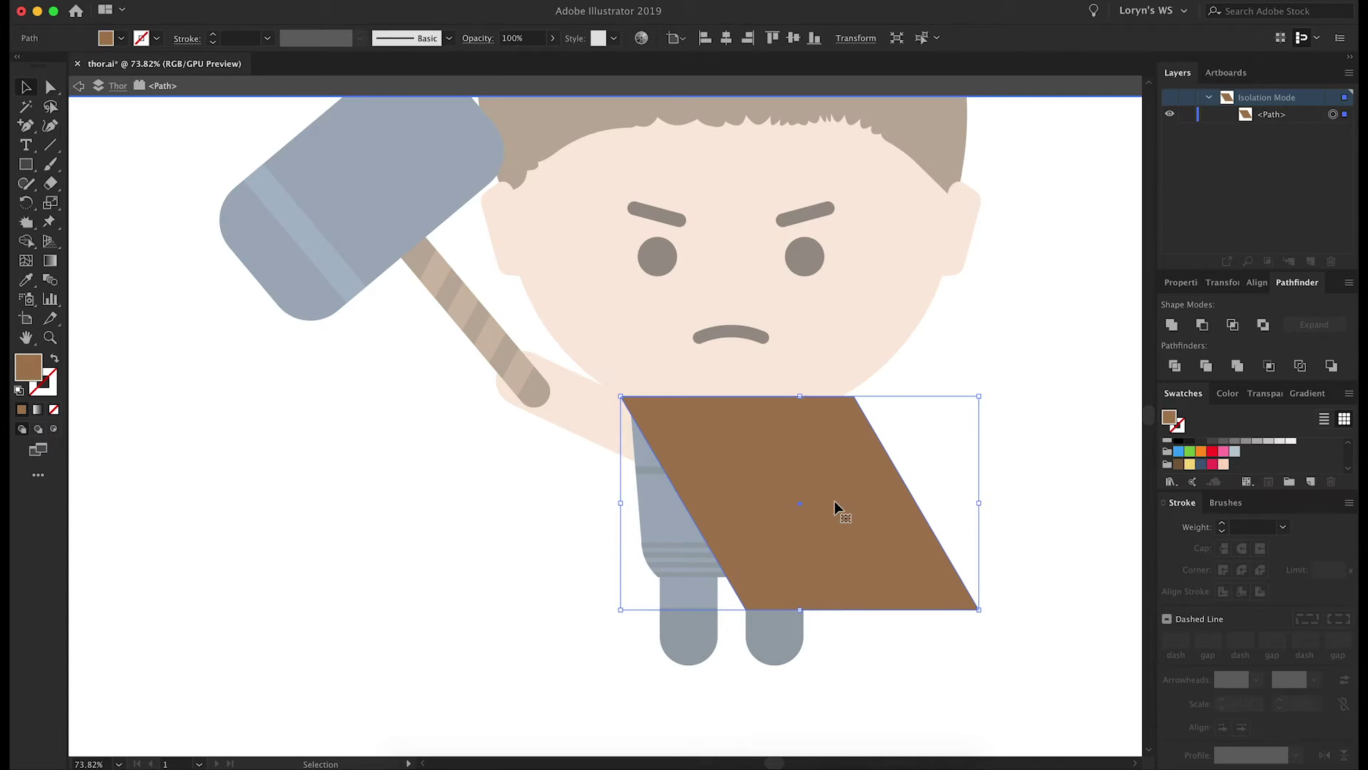
click(662, 468)
drag(662, 468, 698, 467)
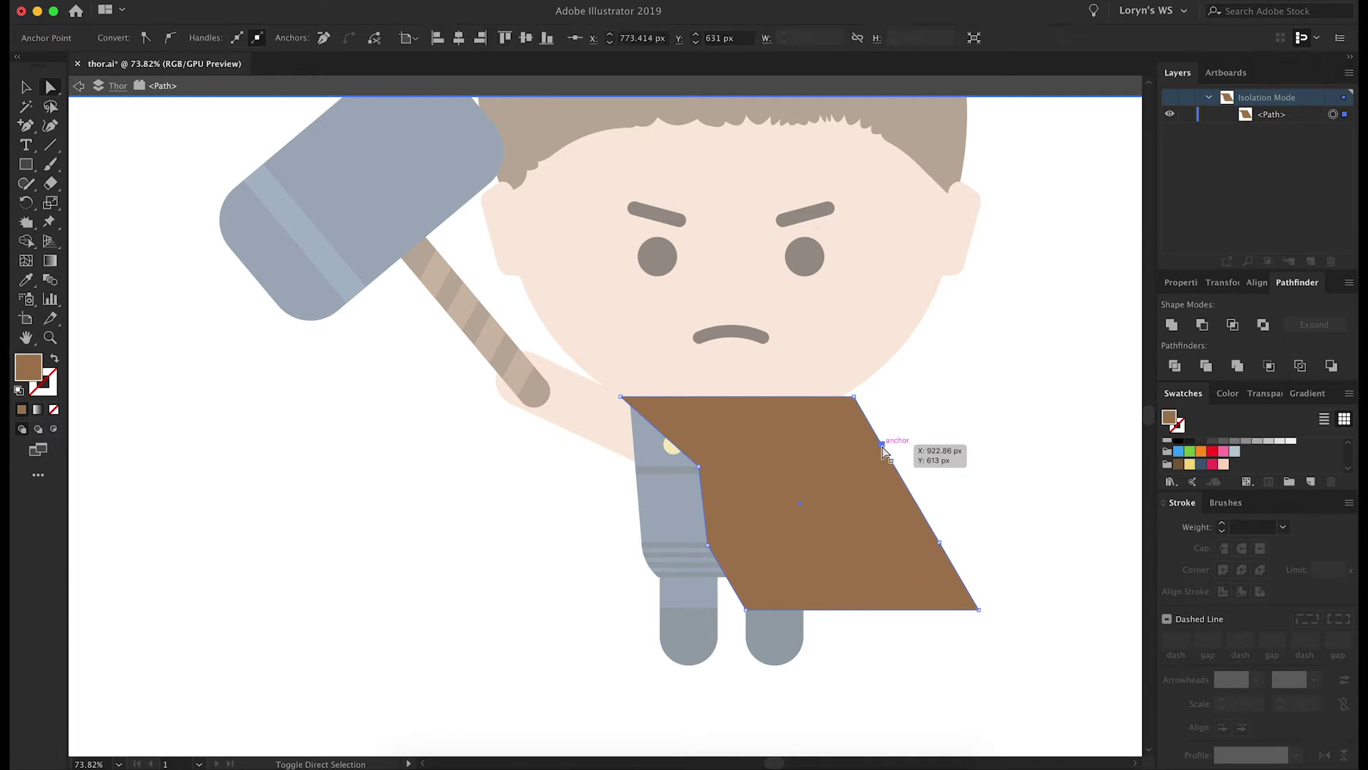
drag(881, 444, 919, 444)
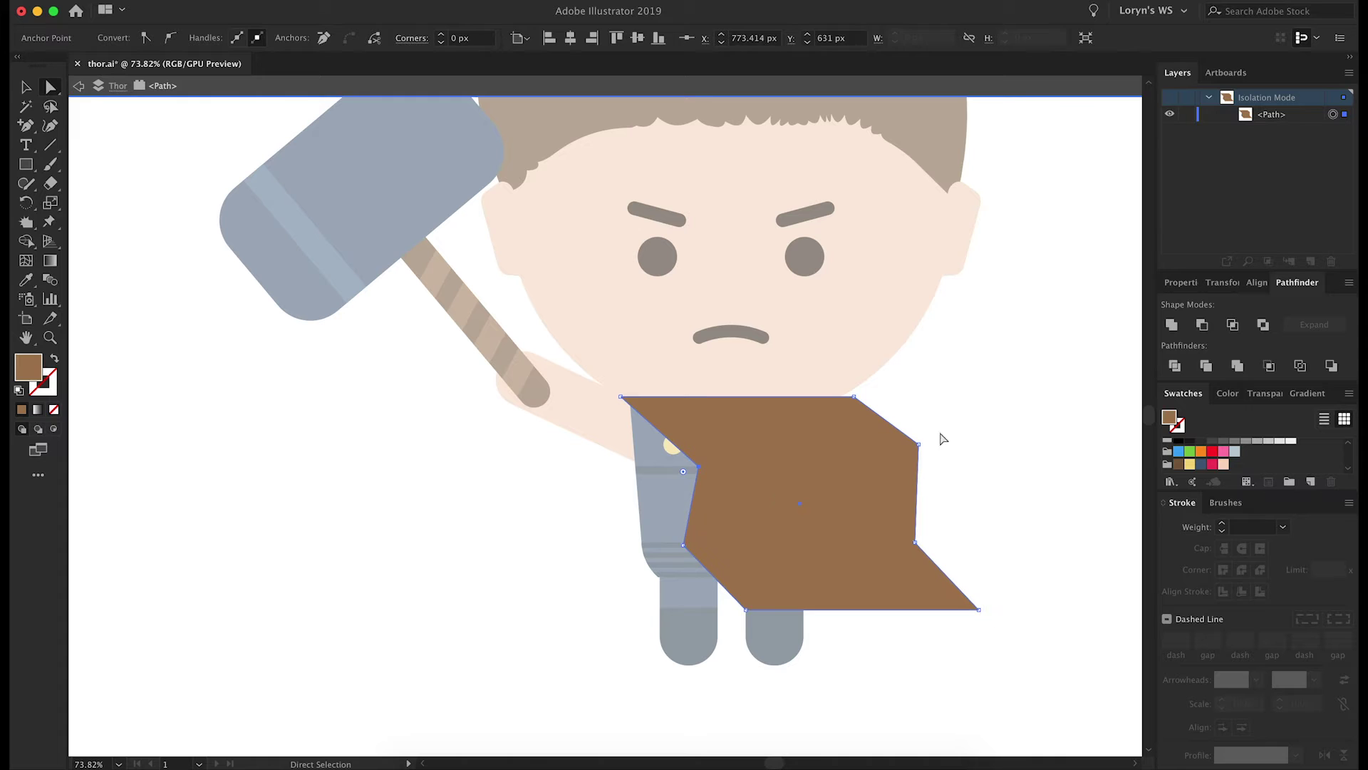
Step: Round all of the cape's corners to a 20 px radius
key(ctrl+a)
click(463, 37)
text(10)
key(Return)
click(463, 38)
text(20)
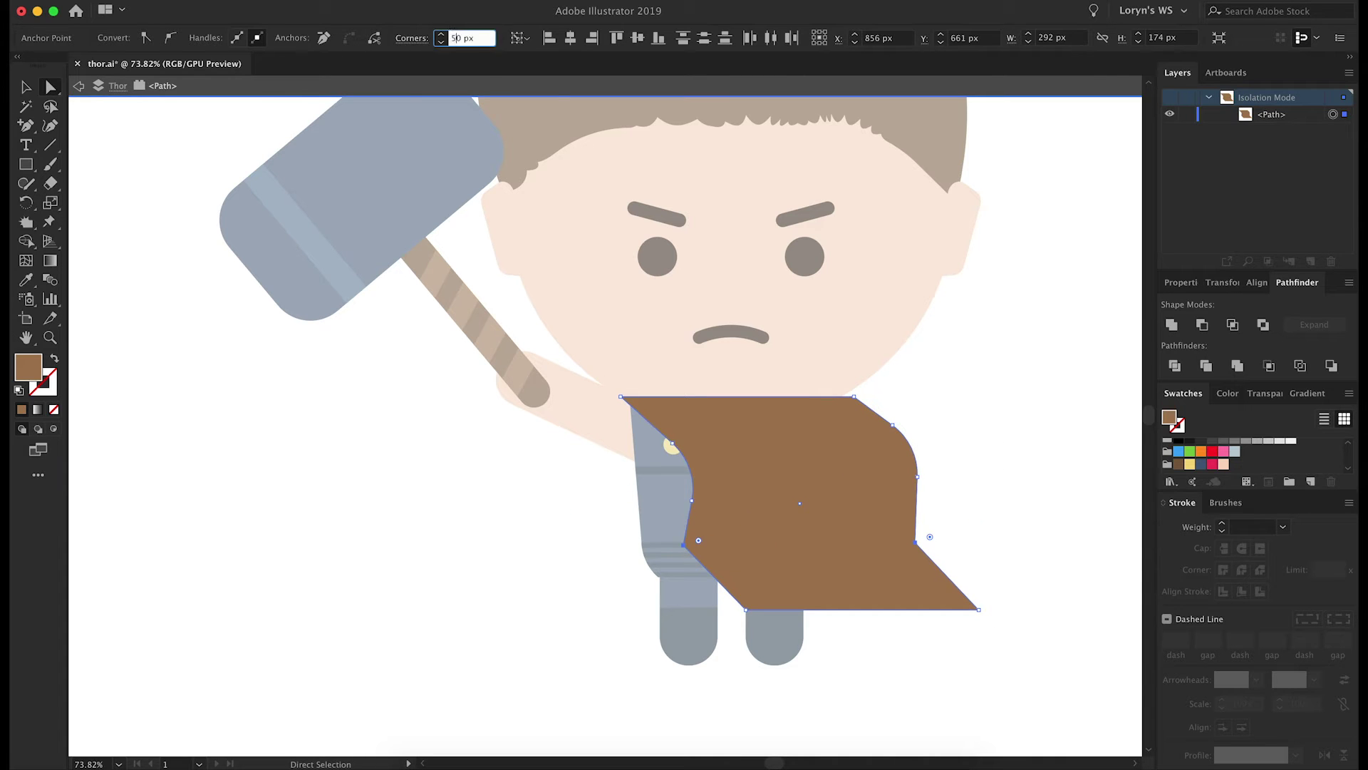
key(Return)
Step: Move the cape up under the neck and send it behind Thor's body
key(Escape)
key(v)
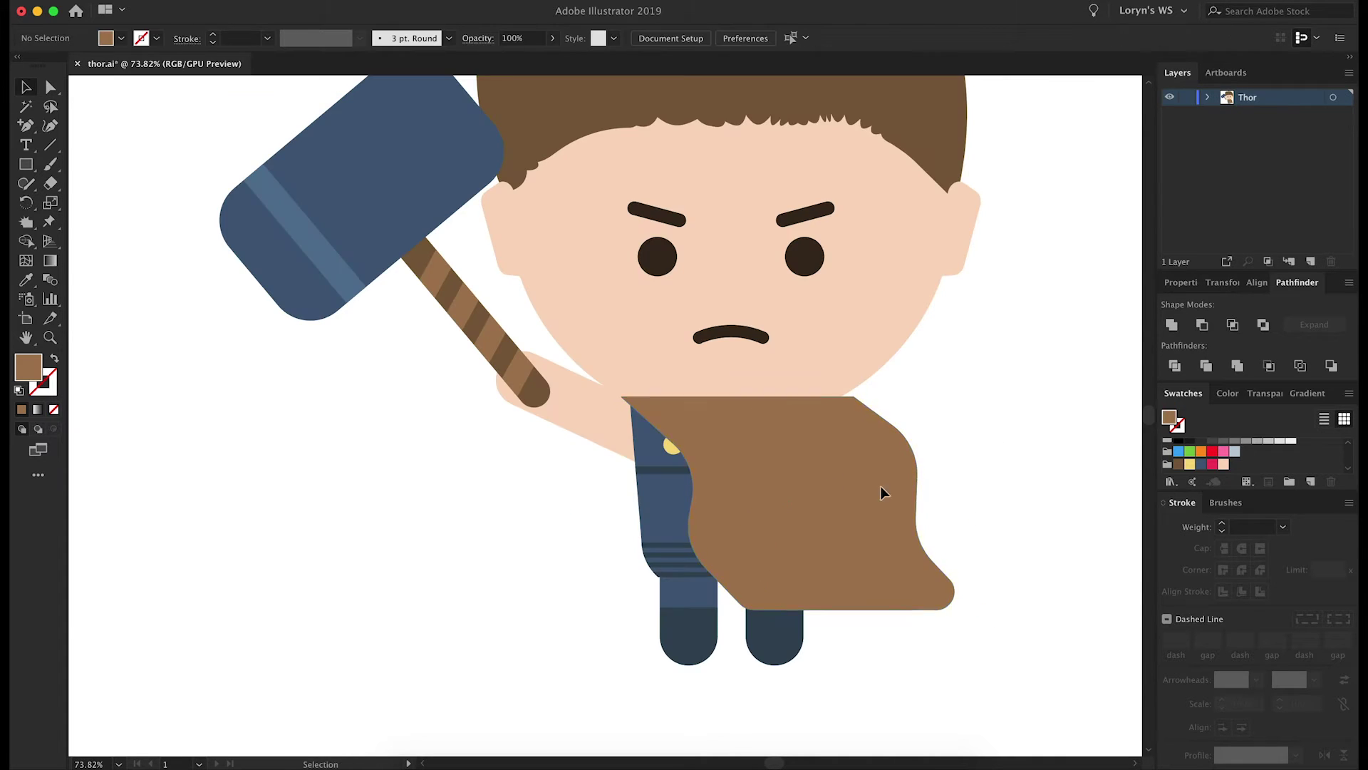
drag(866, 524, 865, 498)
right_click(855, 499)
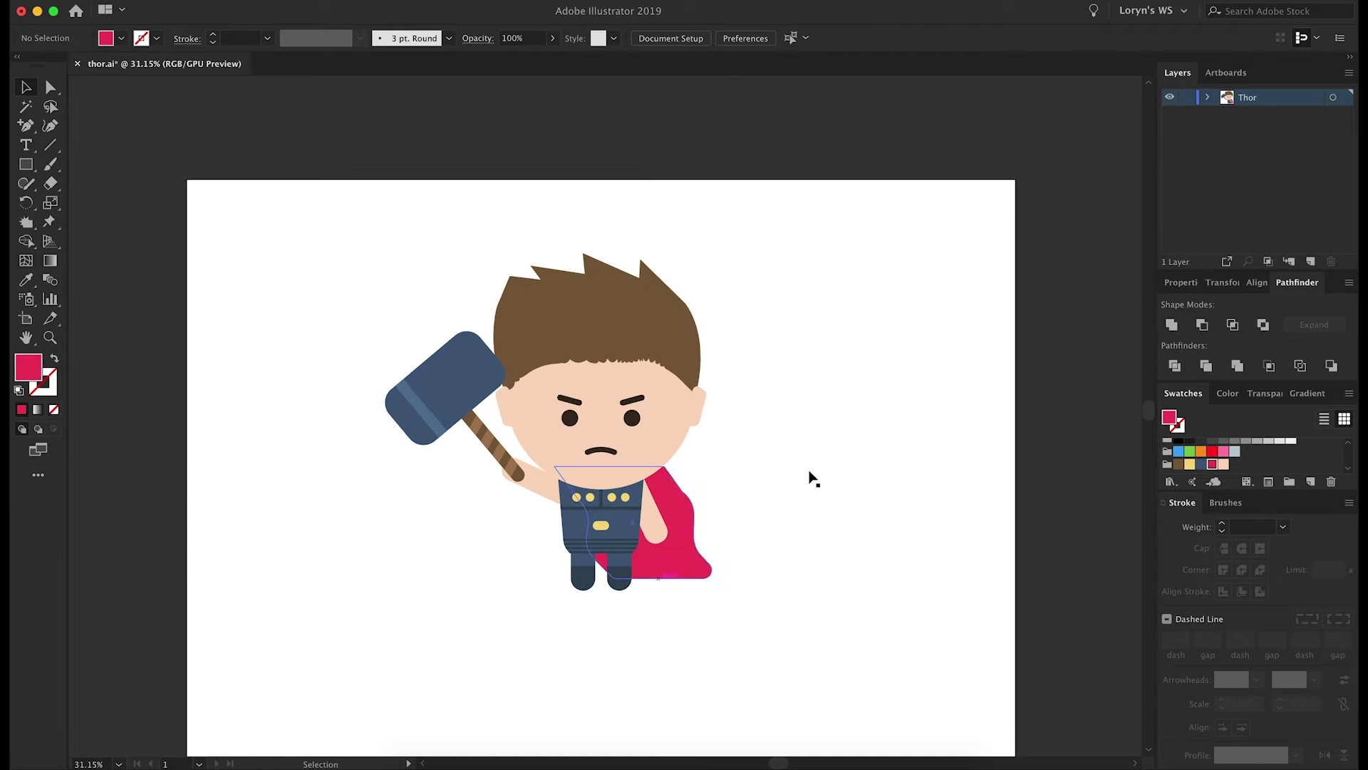
right_click(625, 306)
Step: Reflect the hair, then pen a wavy ground shape reaching the artboard's right and bottom edges
click(820, 541)
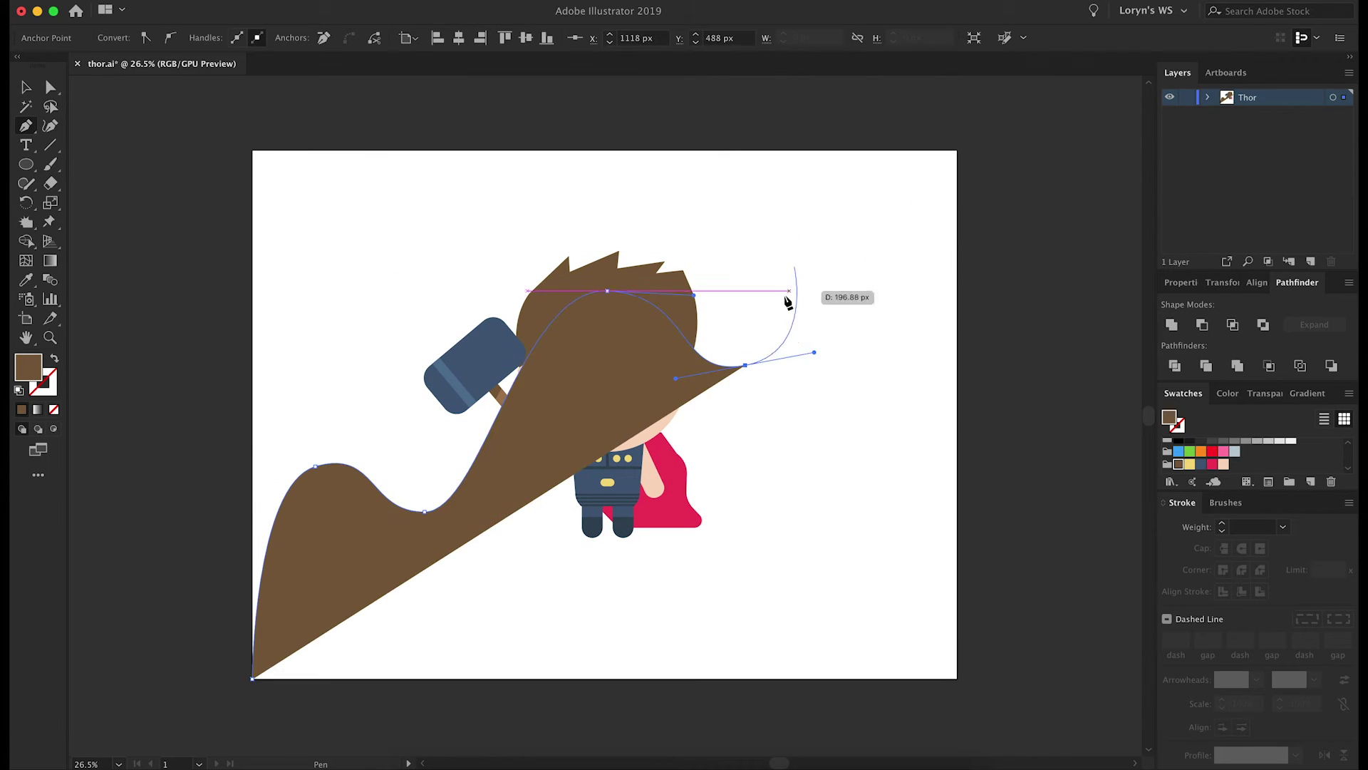
drag(815, 356, 827, 235)
click(957, 202)
click(958, 679)
click(253, 679)
Step: Send the ground shape to the back, fill it pale cream, and draw an artboard-sized rectangle
key(v)
right_click(849, 449)
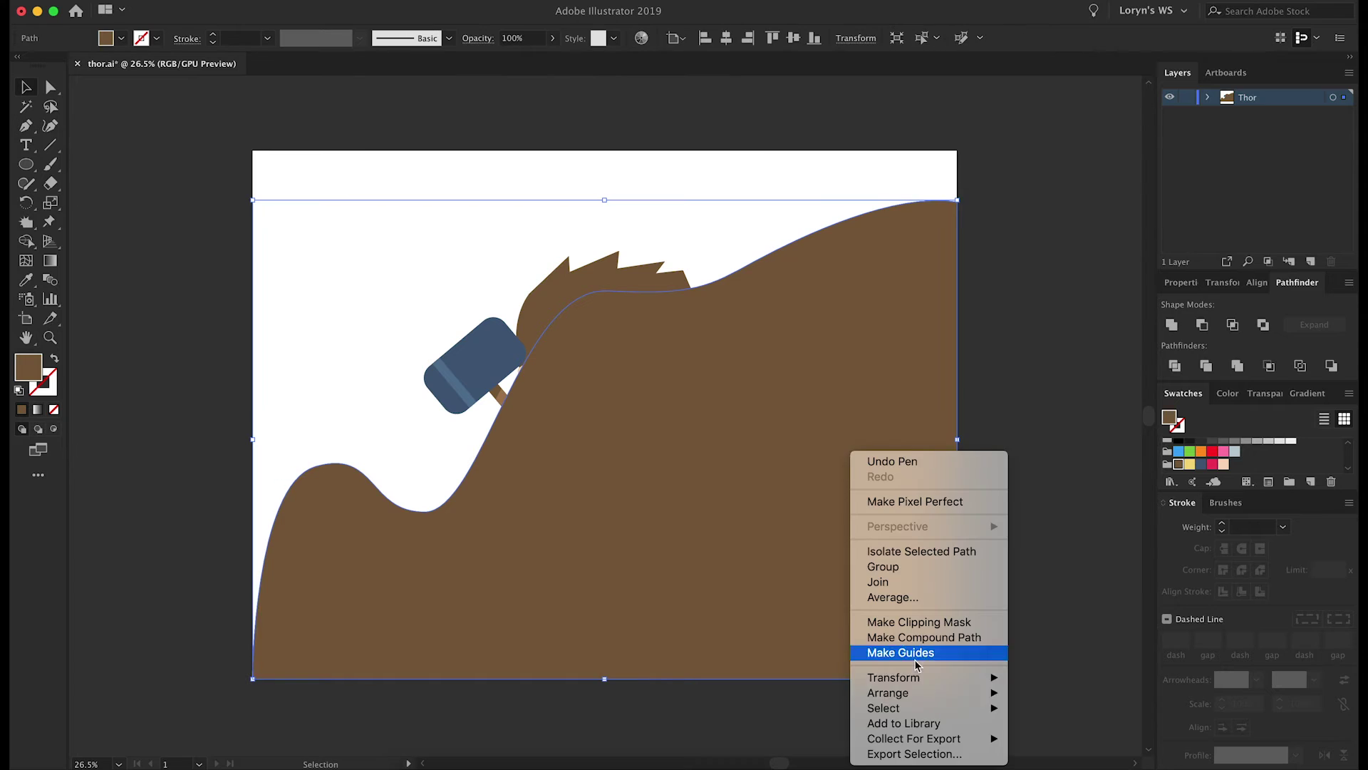
click(1040, 666)
click(1189, 464)
double_click(28, 367)
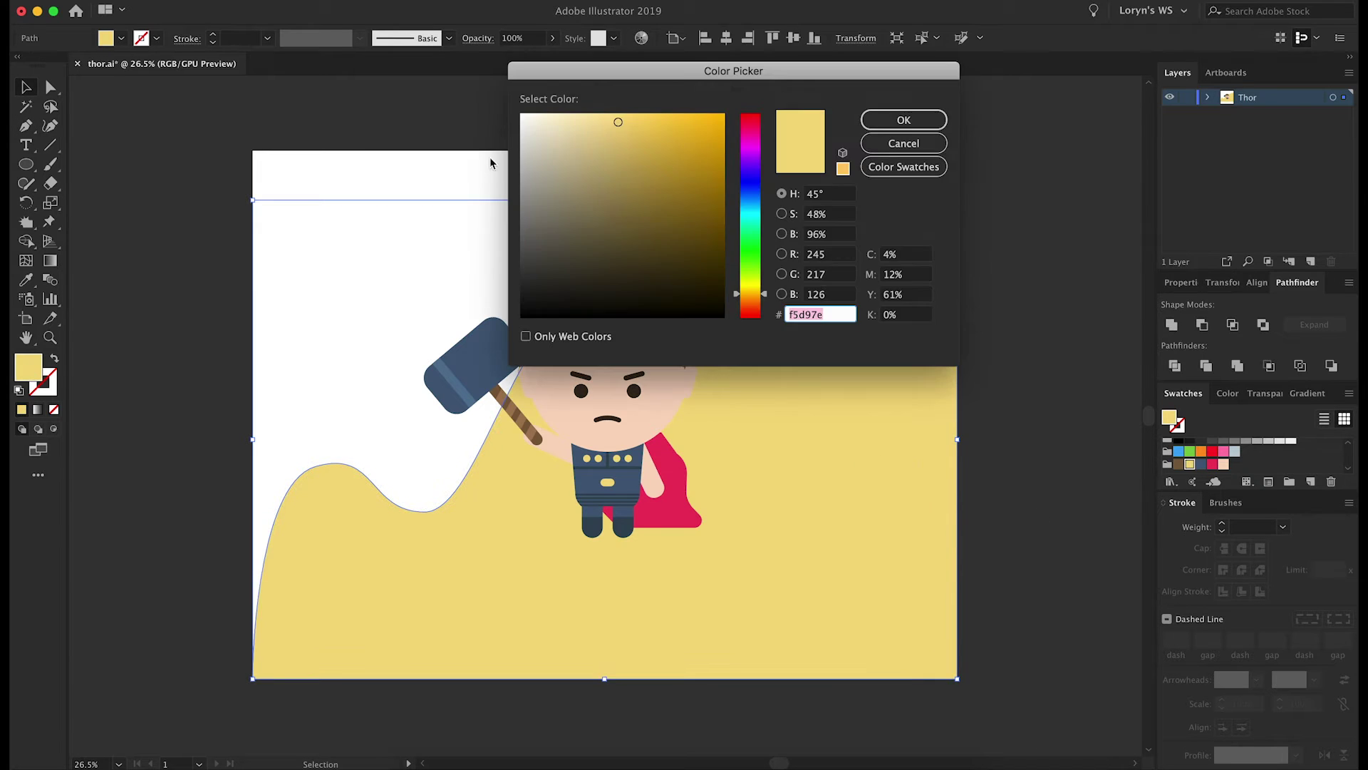
click(905, 119)
double_click(28, 367)
click(905, 119)
click(1054, 305)
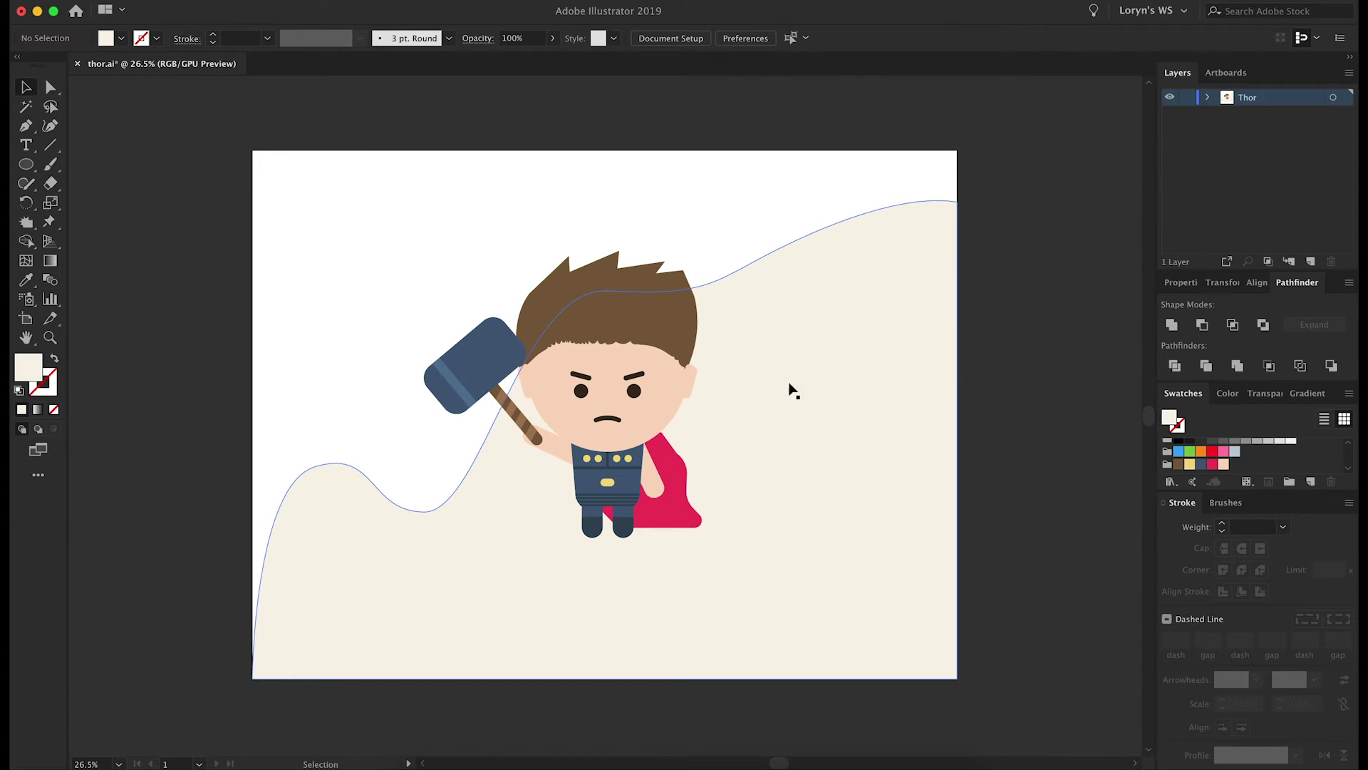
key(m)
drag(253, 151, 958, 678)
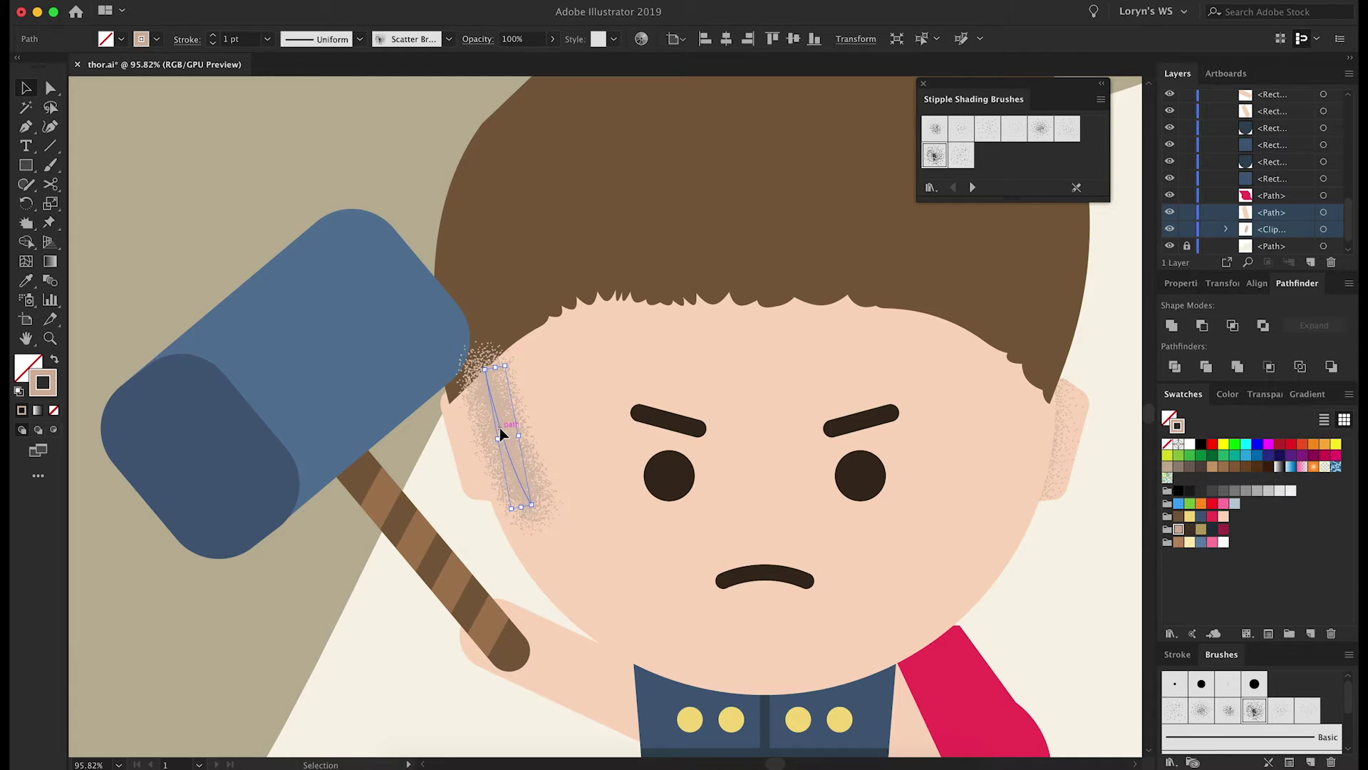
Step: Clip the stipple stroke to the face at 70% opacity and stipple the face's right side
key(ctrl+7)
key(ctrl+shift+F10)
text(70)
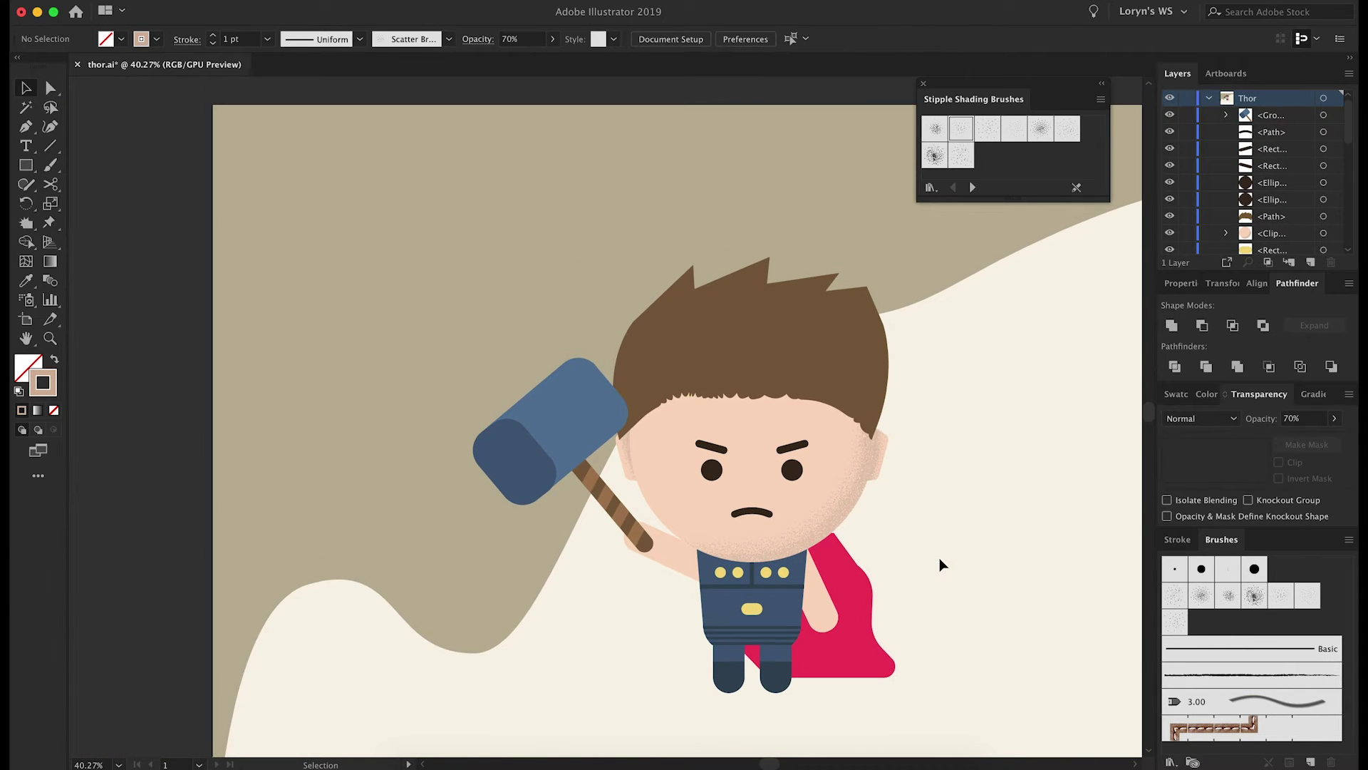
scroll(905, 531, up, 3)
scroll(906, 533, down, 2)
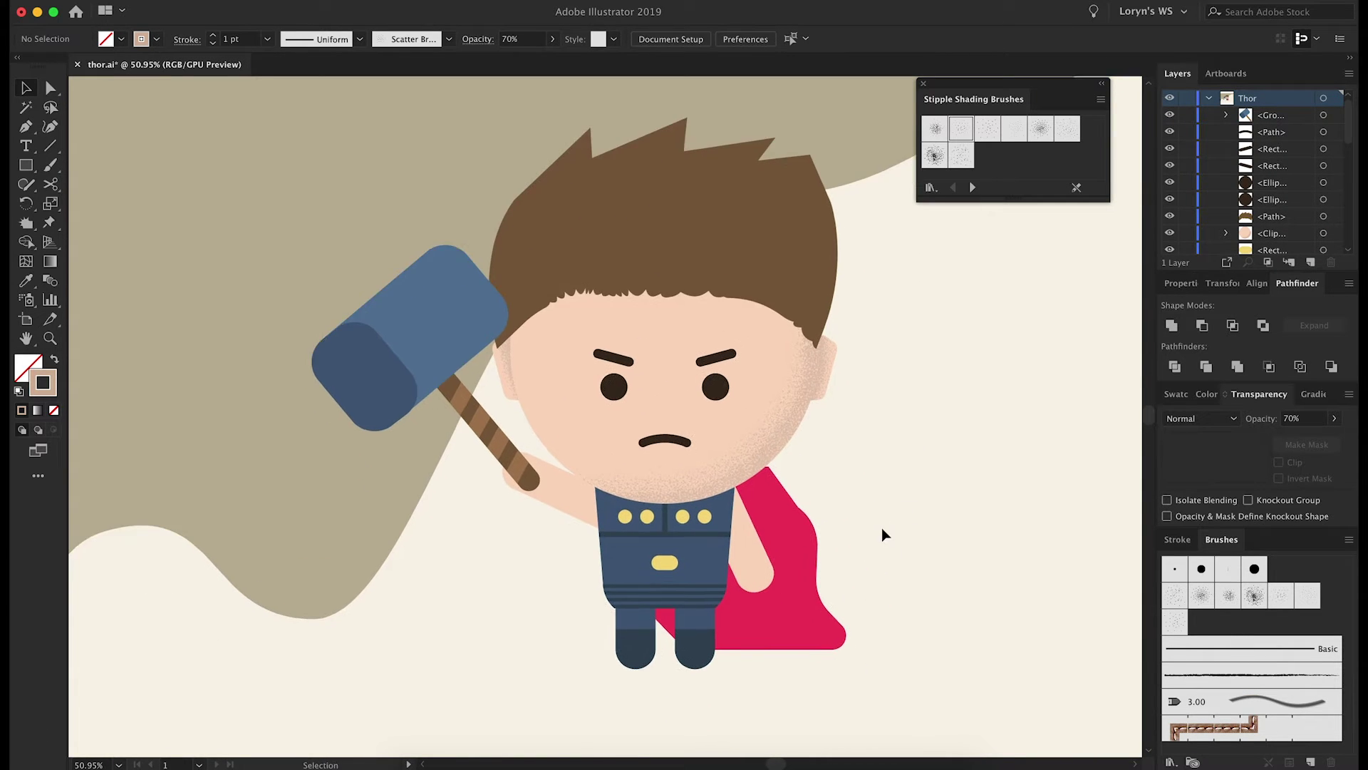
drag(874, 448, 859, 466)
Step: Paint Stipple Shading along the hairline and shift the hair stipple stroke right
click(1183, 394)
key(b)
drag(780, 395, 793, 333)
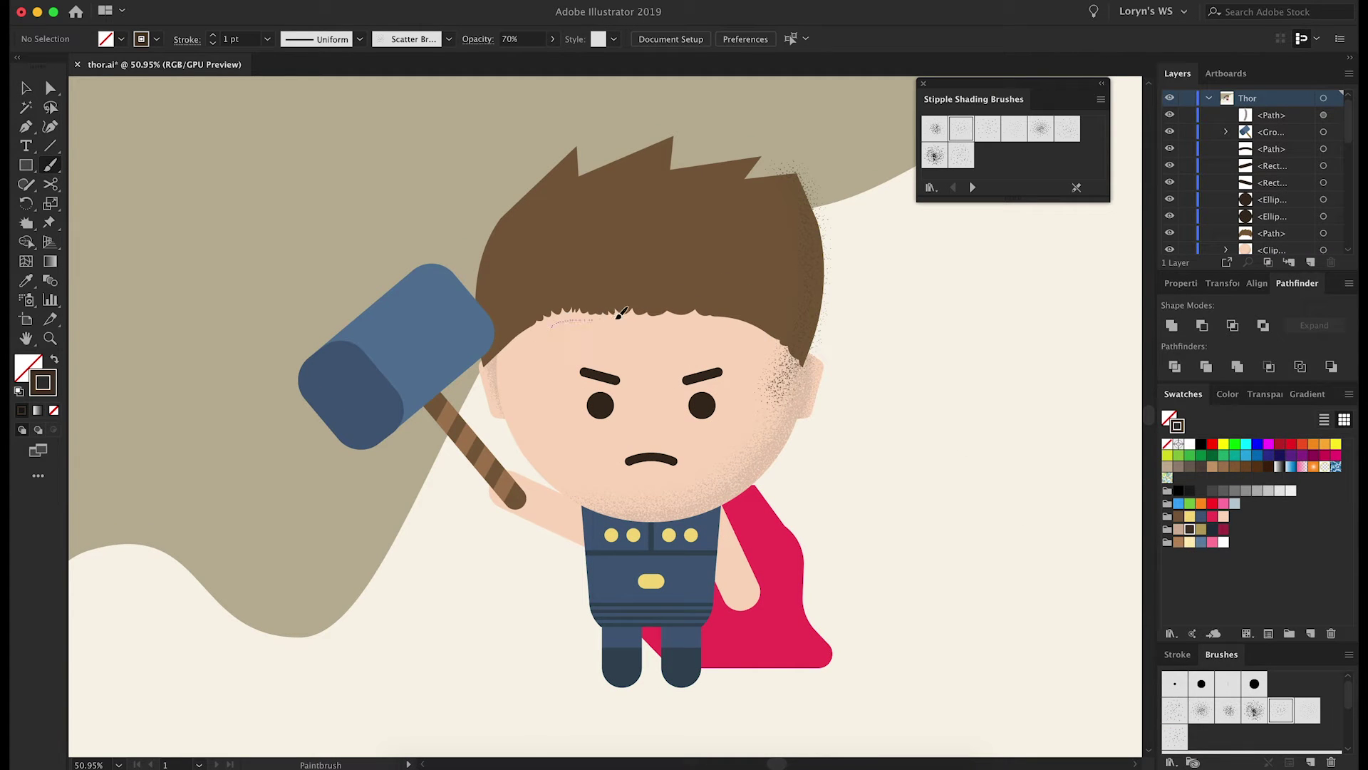
drag(621, 313, 800, 326)
scroll(864, 336, up, 2)
key(v)
Step: Nudge the hairline stipple up onto the fringe and switch it to Scatter Brush 3
click(767, 325)
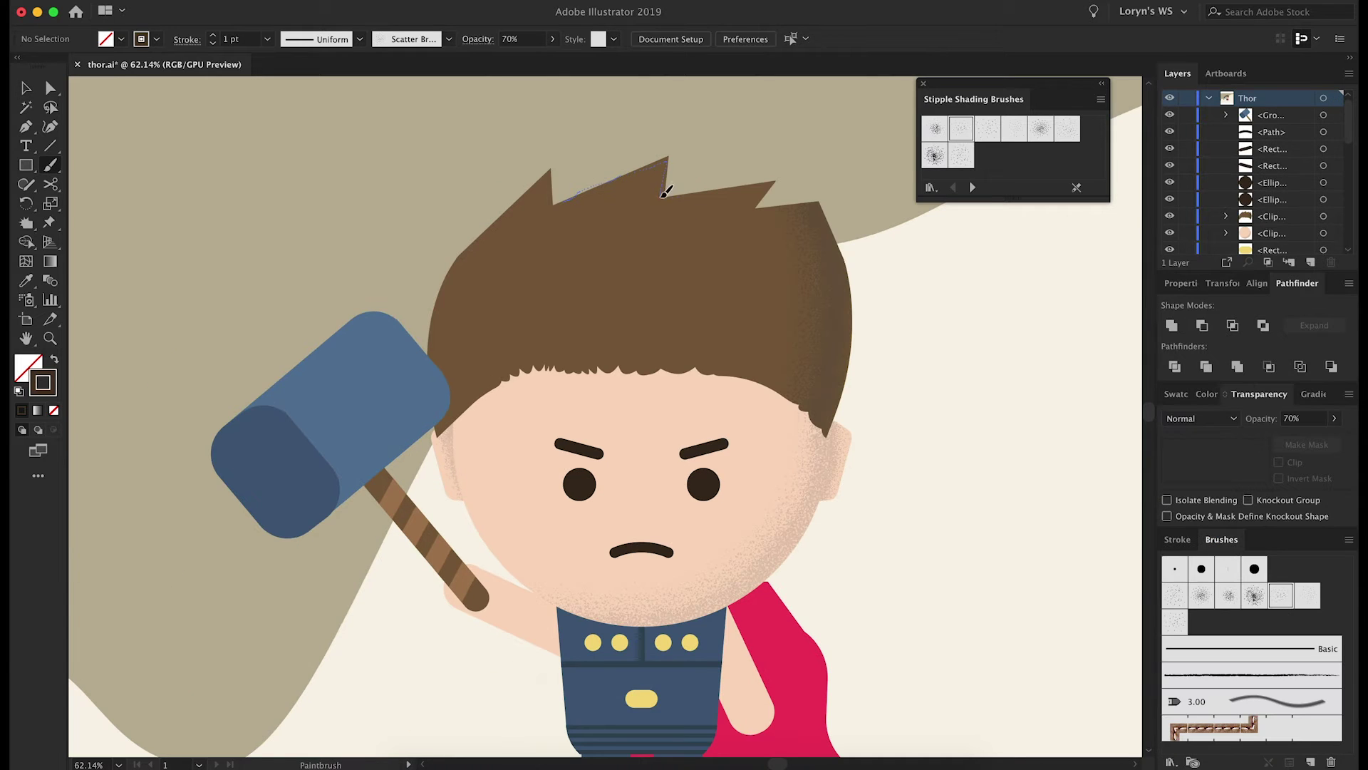
click(936, 130)
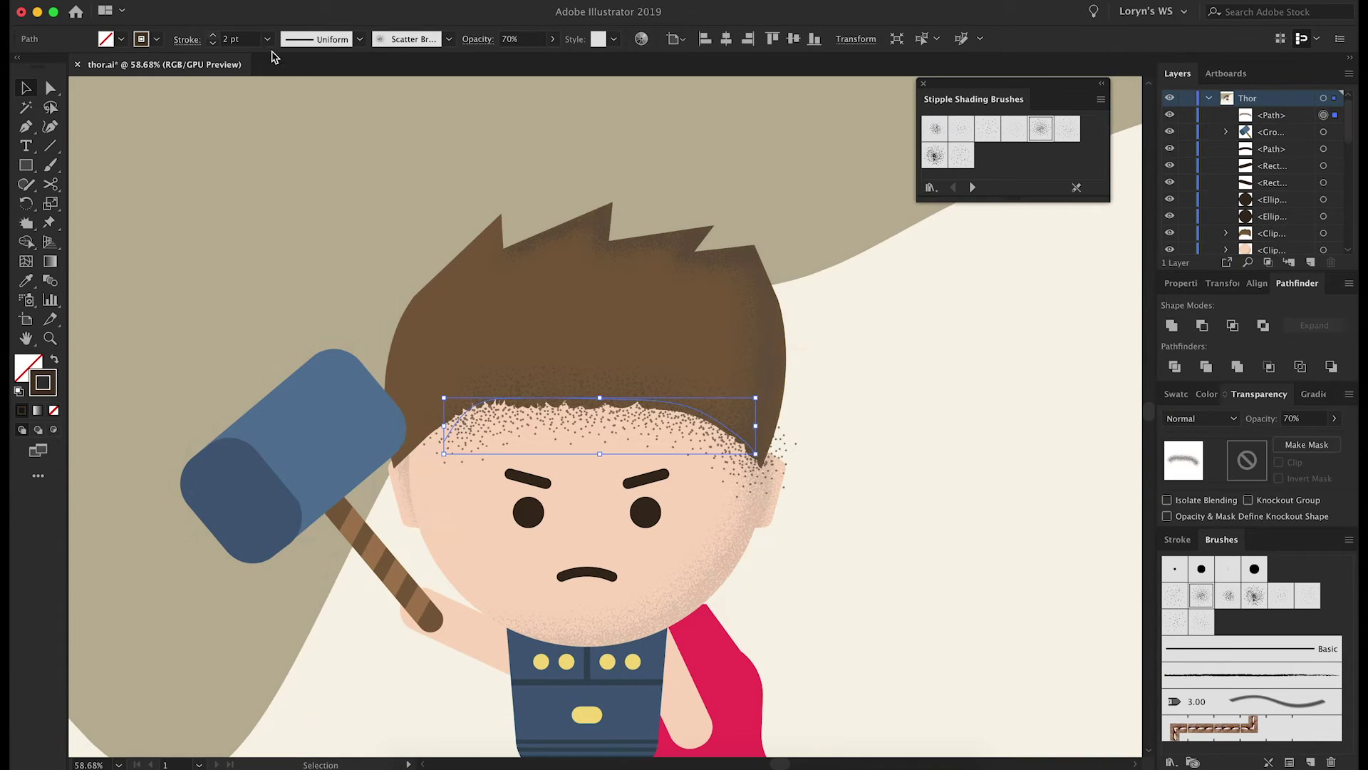
drag(653, 432, 656, 422)
click(1067, 128)
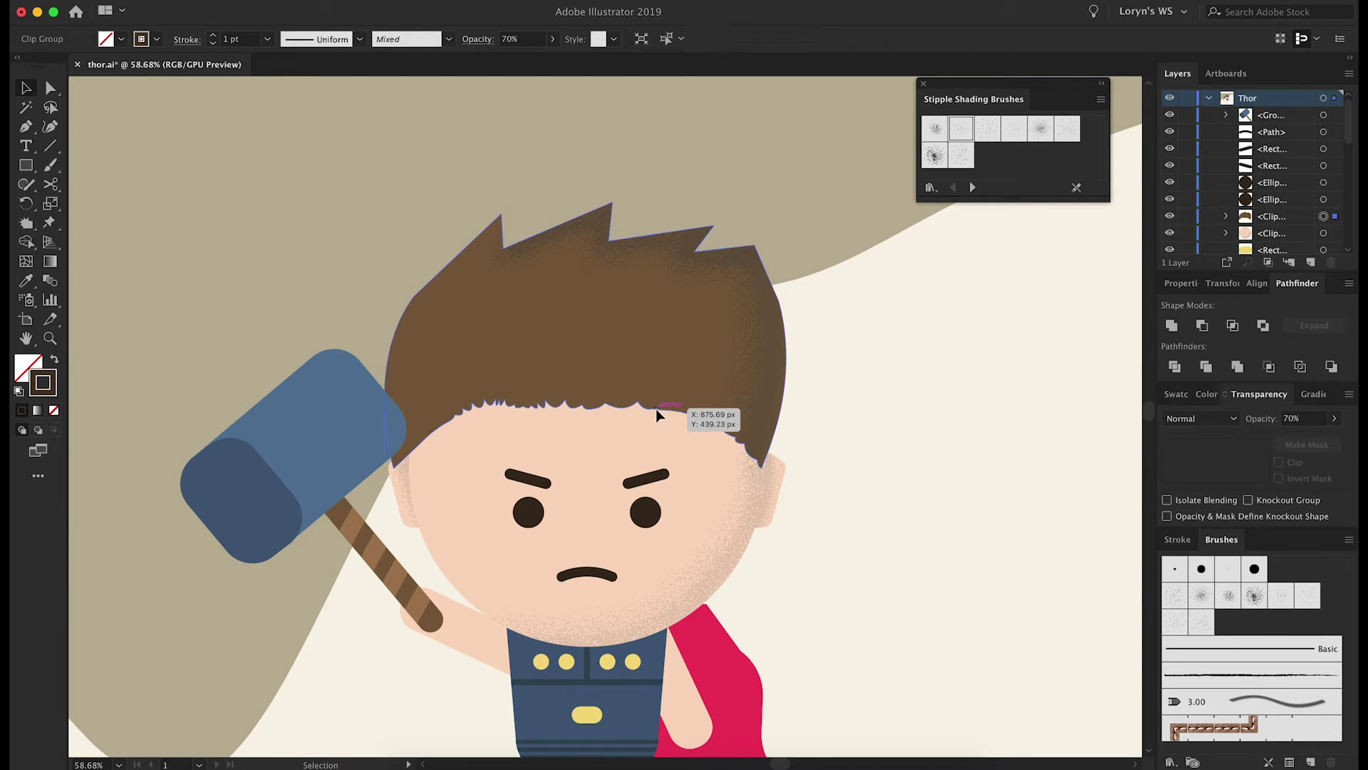
Step: Position a stipple crescent on the left side of the first yellow chest button
double_click(656, 408)
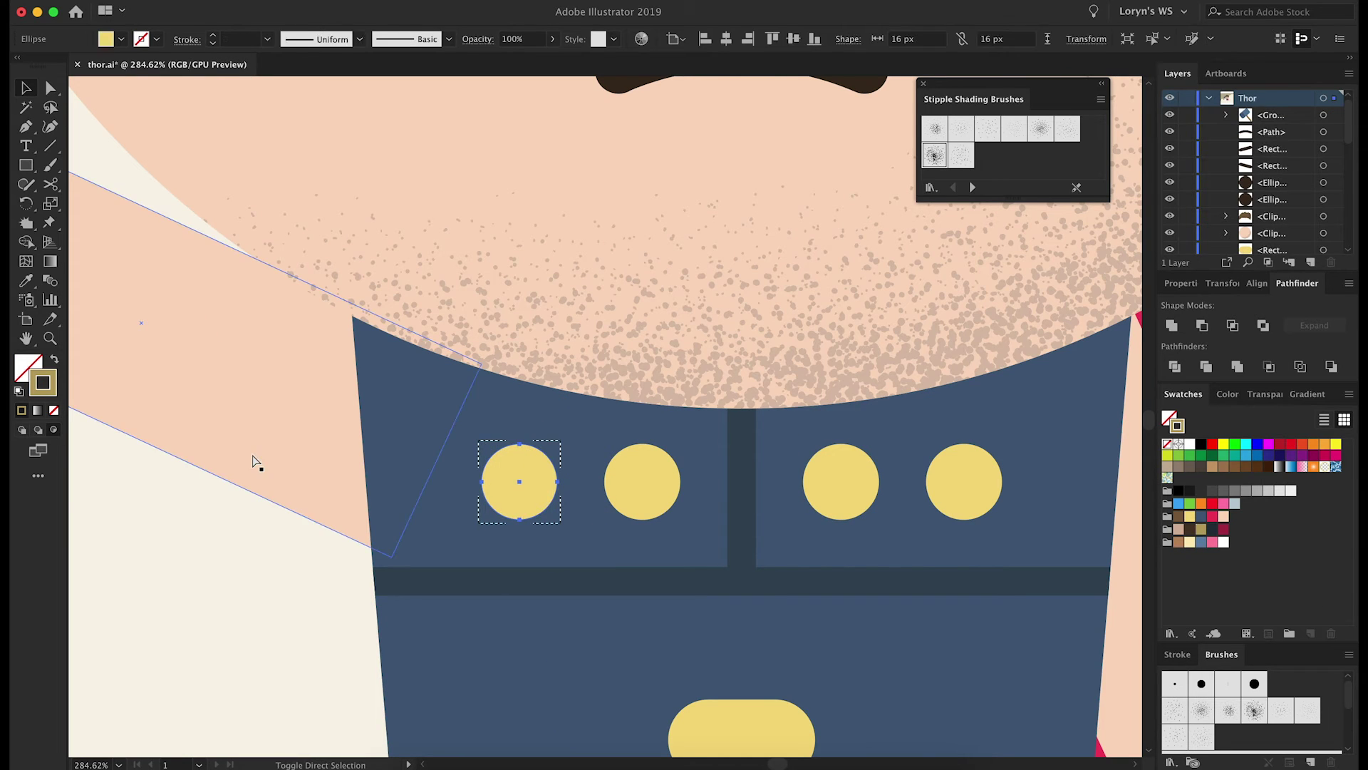
drag(548, 490, 487, 468)
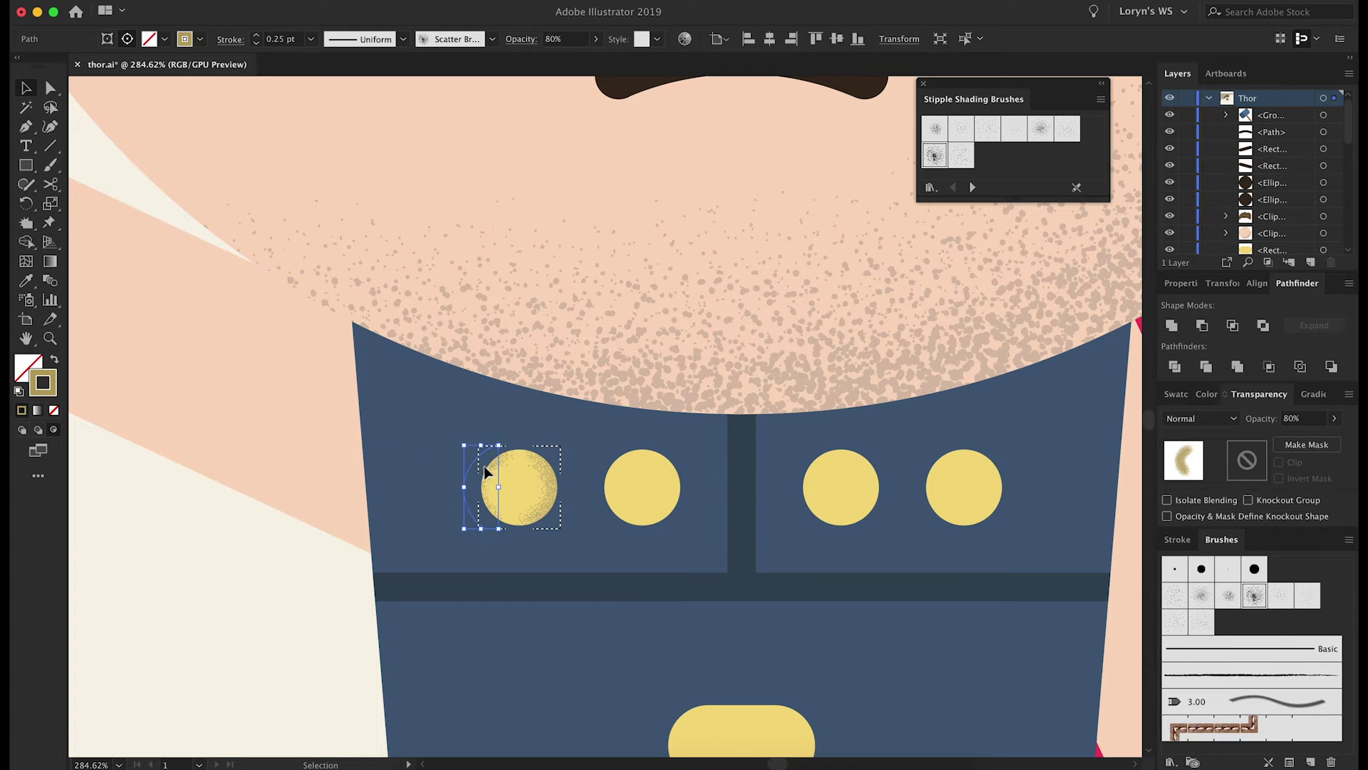
click(1176, 394)
scroll(607, 473, down, 5)
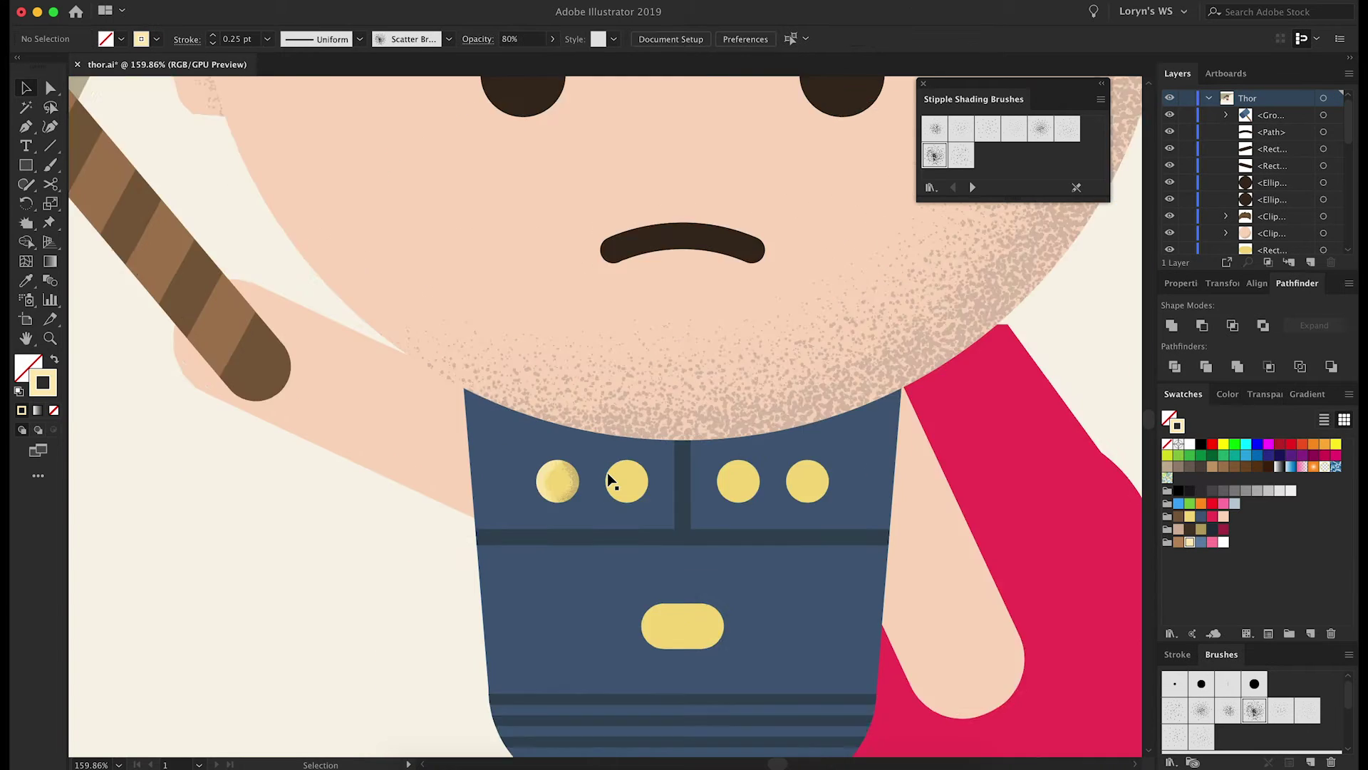
scroll(544, 494, up, 8)
Step: Alt-drag copies of the shaded crescent onto the other three chest buttons
drag(547, 519, 717, 515)
scroll(740, 446, right, 5)
shift+click(289, 461)
mouse_move(289, 462)
mouse_down()
mouse_move(738, 446)
mouse_move(733, 370)
mouse_up()
scroll(738, 370, down, 3)
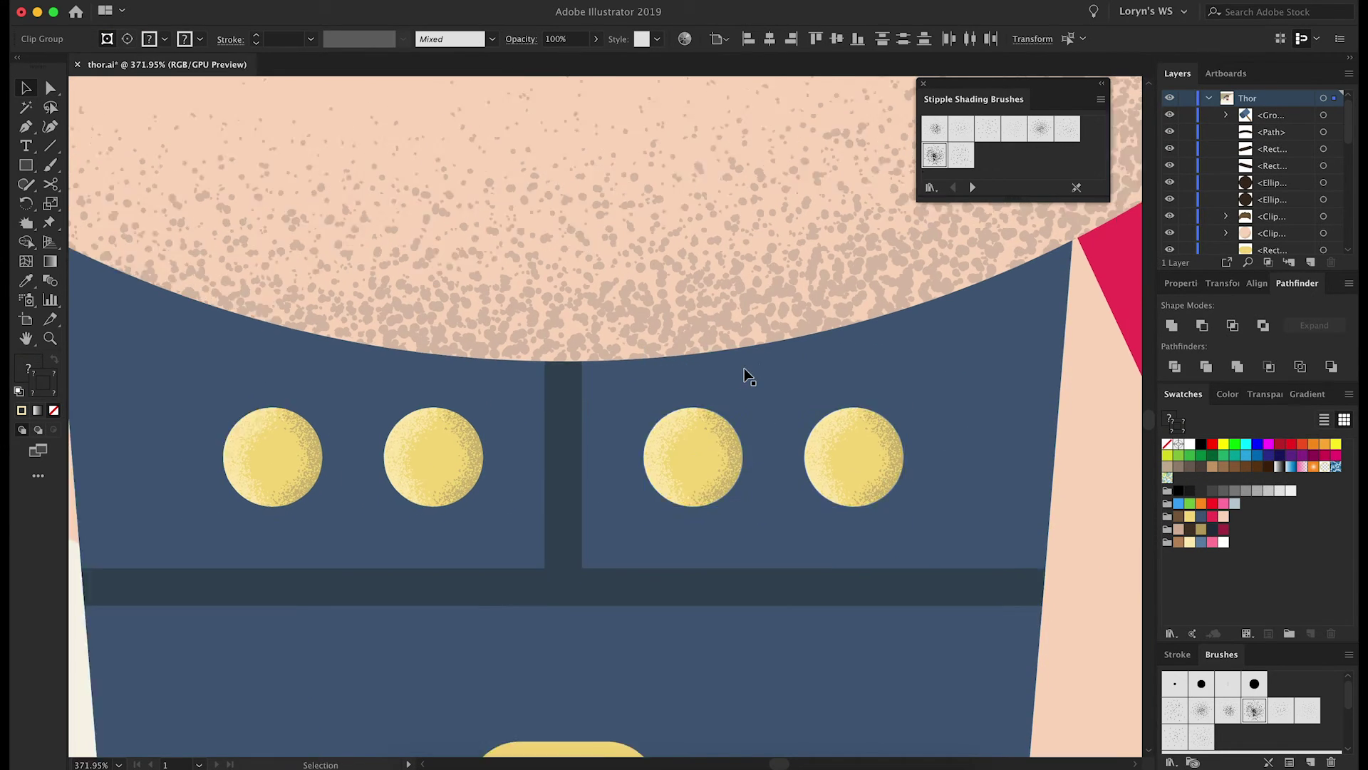
scroll(672, 443, down, 2)
scroll(672, 443, up, 4)
Step: Brush stipple shading onto the belt buckle's left end using another stipple brush
drag(595, 442, 592, 534)
key(ctrl+z)
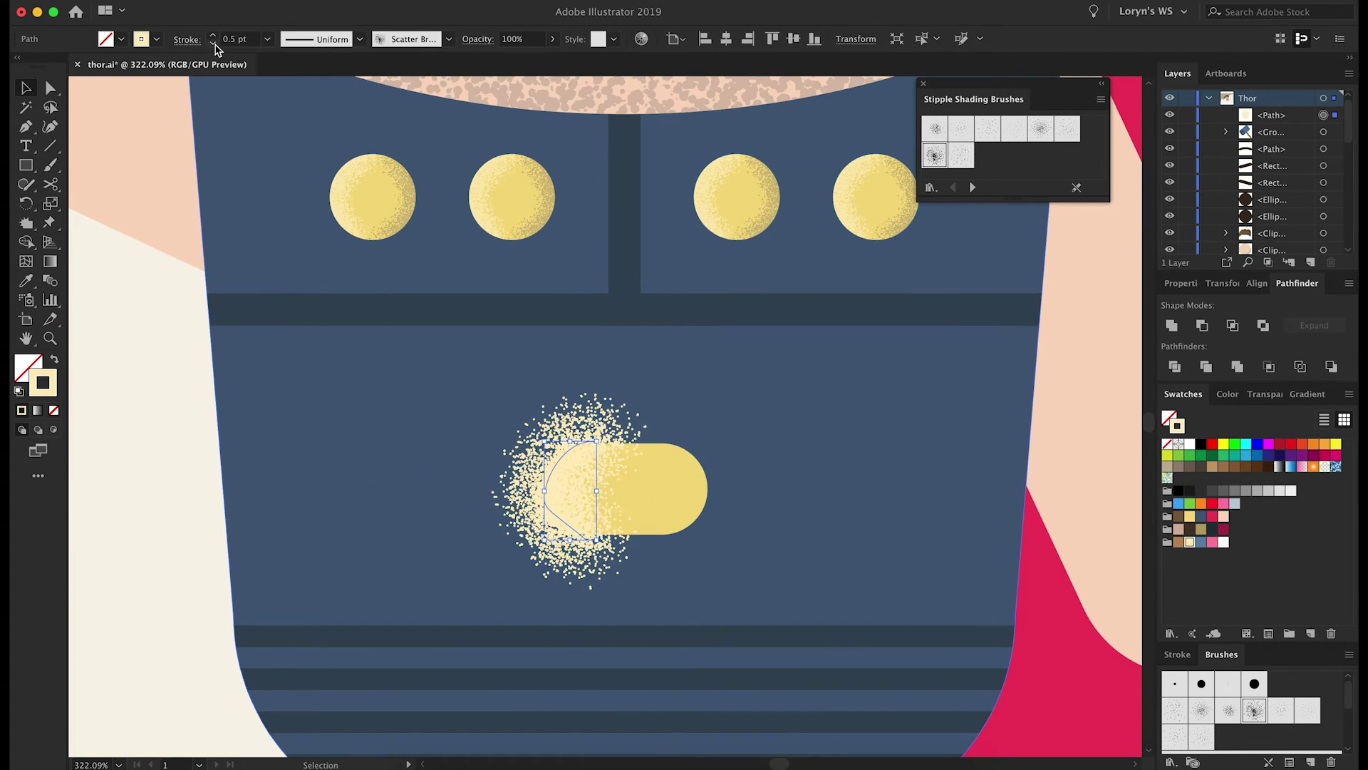
scroll(648, 433, up, 2)
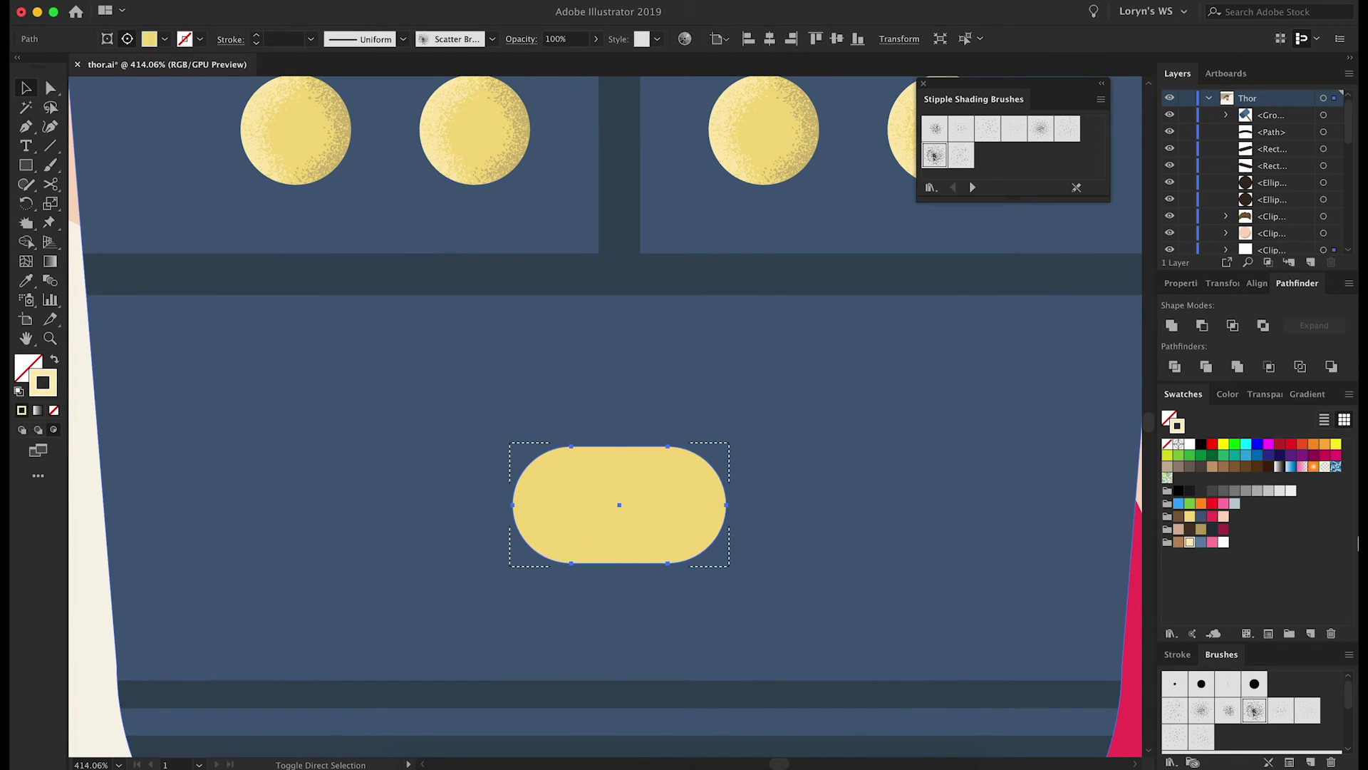
key(ctrl+shift+z)
key(ctrl+shift+F10)
drag(548, 492, 523, 508)
scroll(681, 498, up, 3)
drag(642, 483, 663, 483)
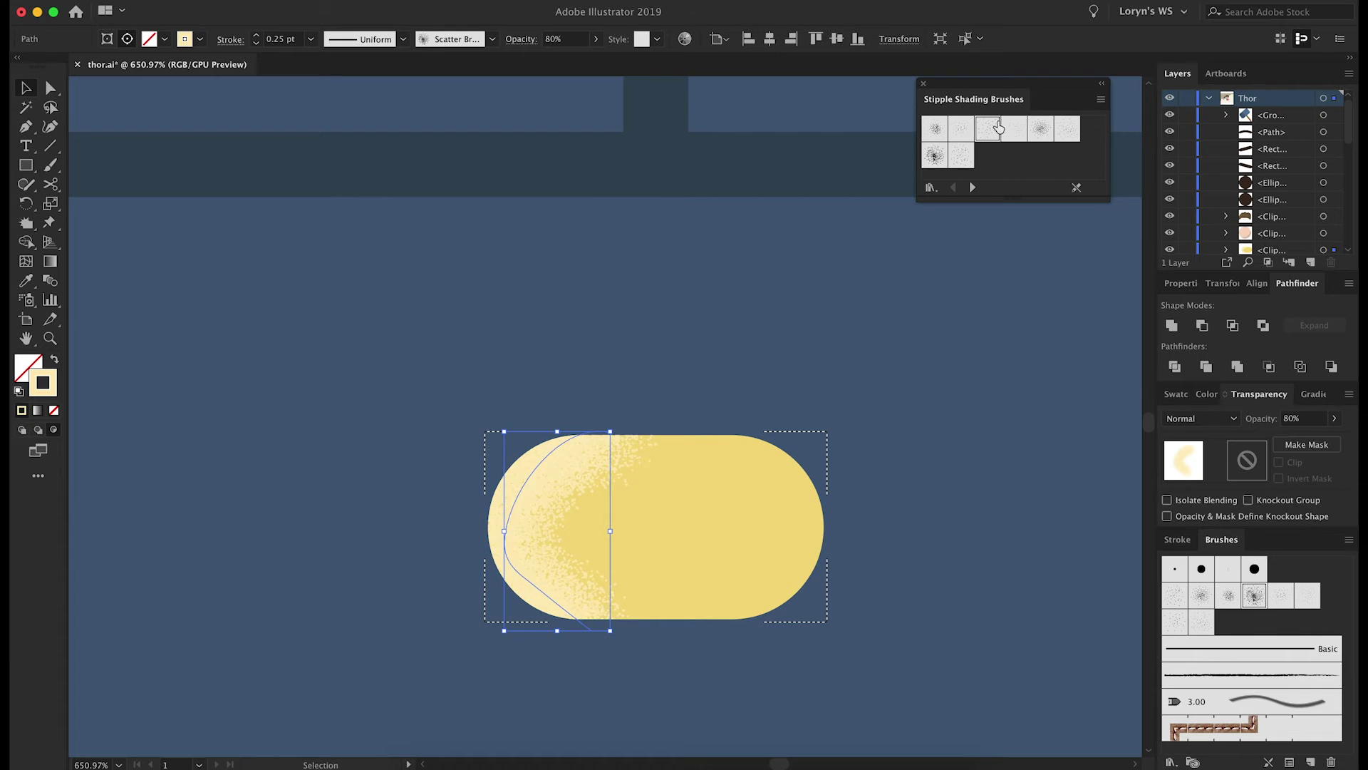
click(1015, 129)
Step: Clip the buckle shading inside the buckle shape and exit Isolation Mode
key(ctrl+7)
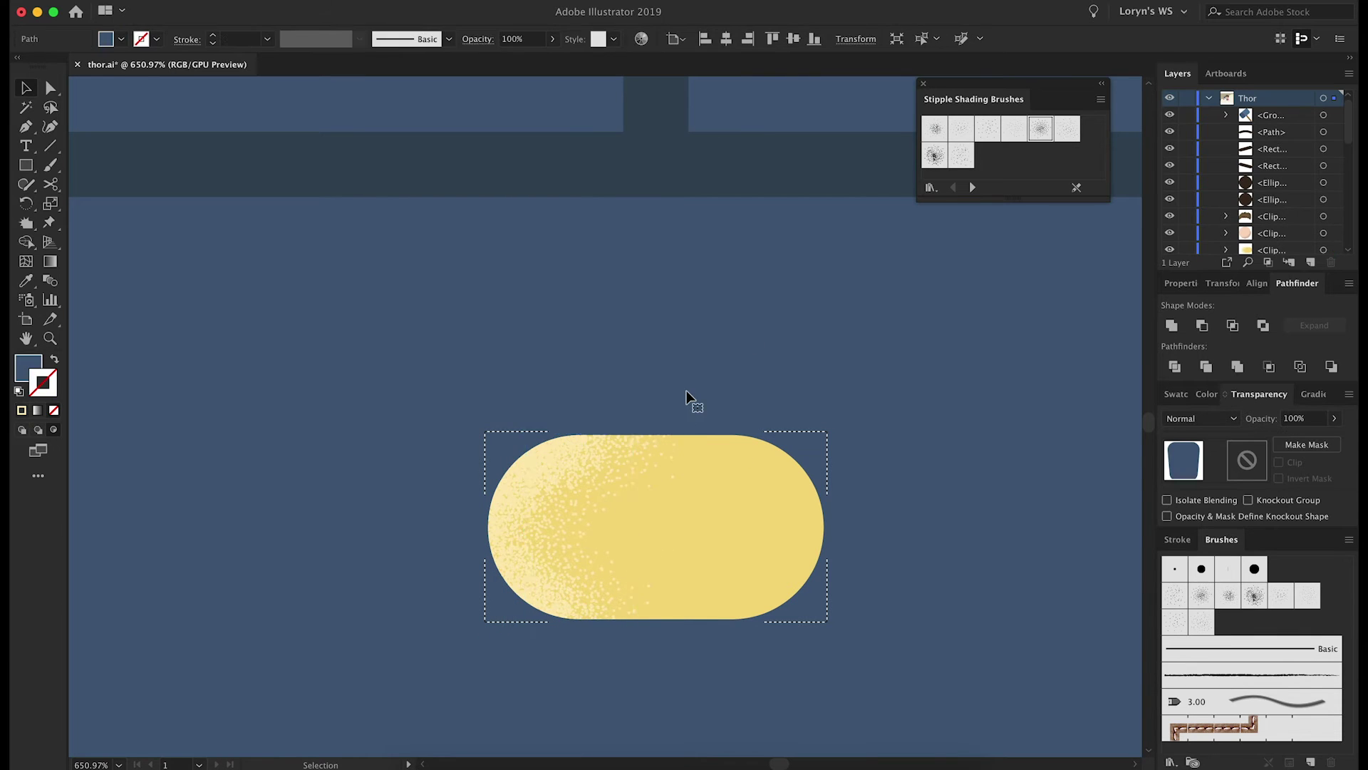
double_click(592, 457)
key(ctrl+0)
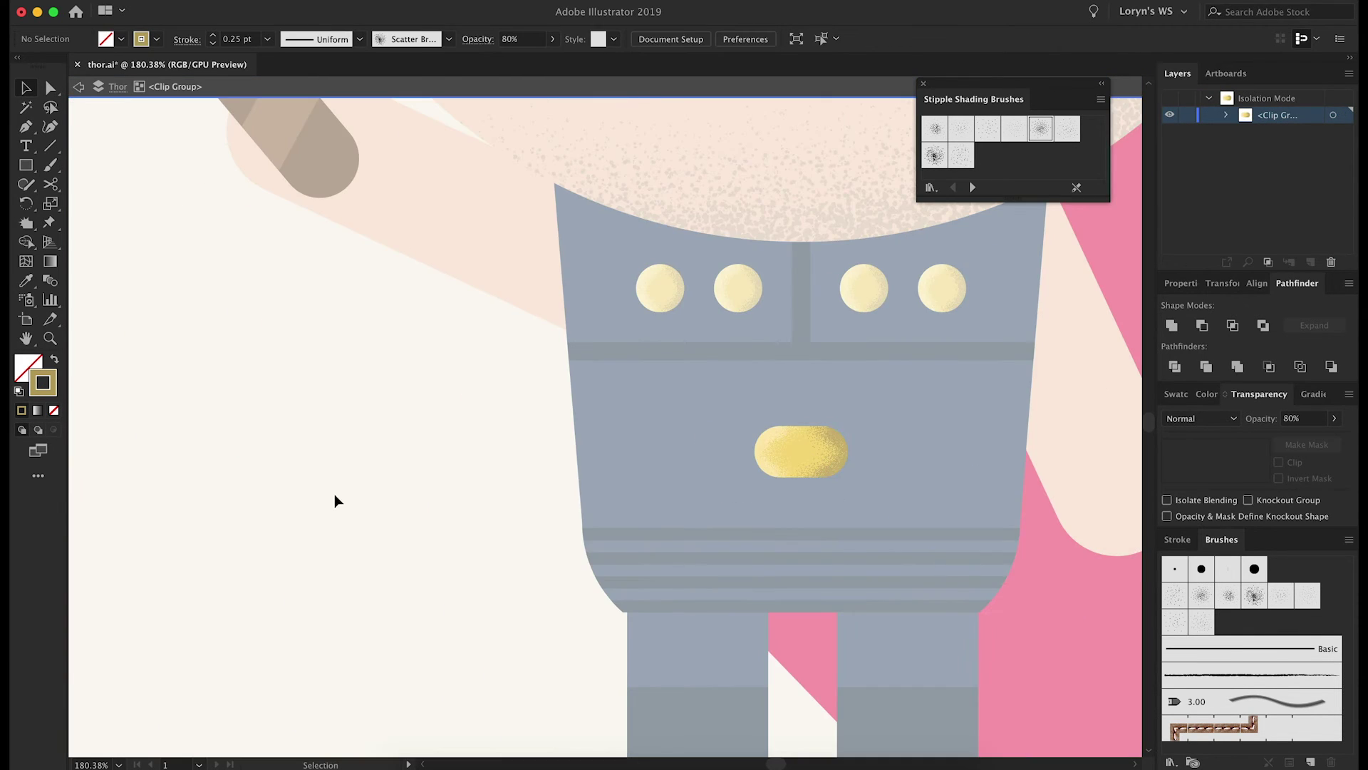
double_click(335, 494)
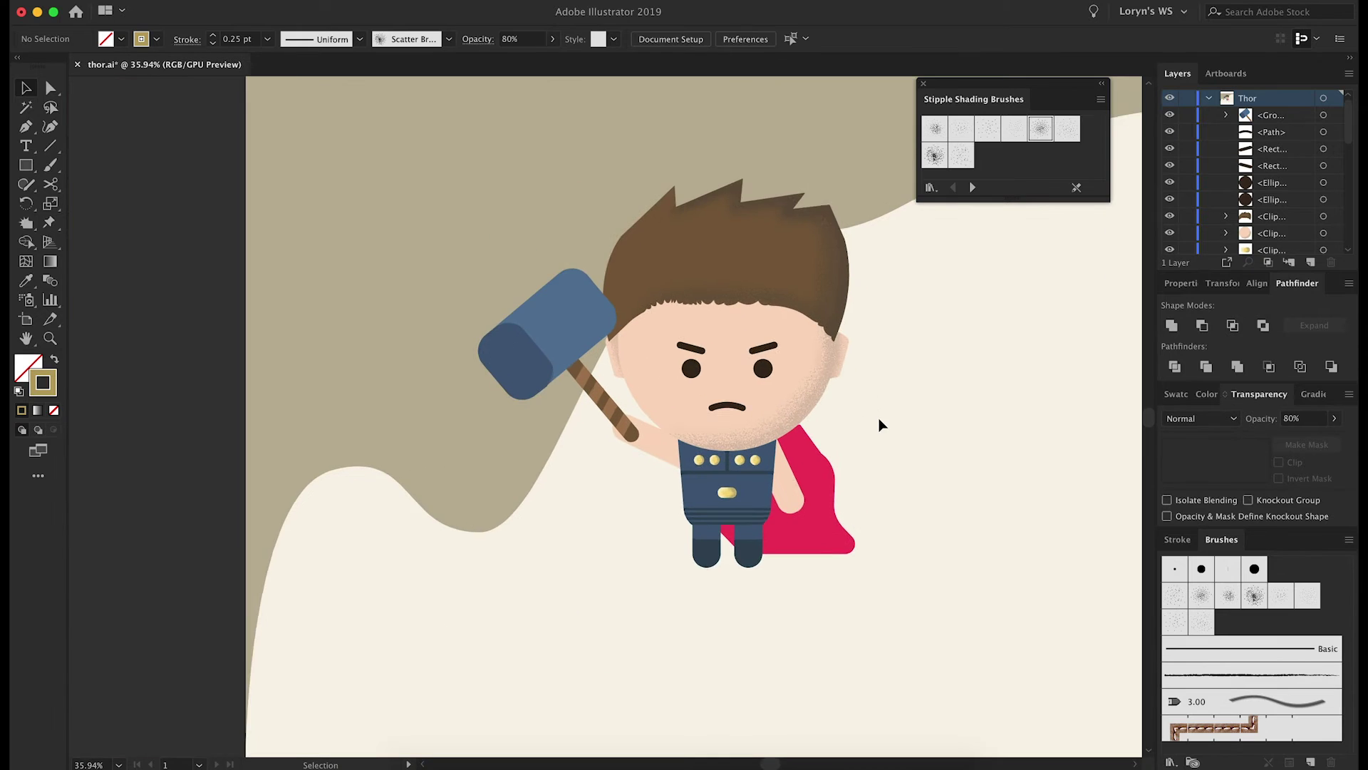
Step: Paste the stipple path under the chin inside the body group with the denser Stipple brush
key(ctrl+x)
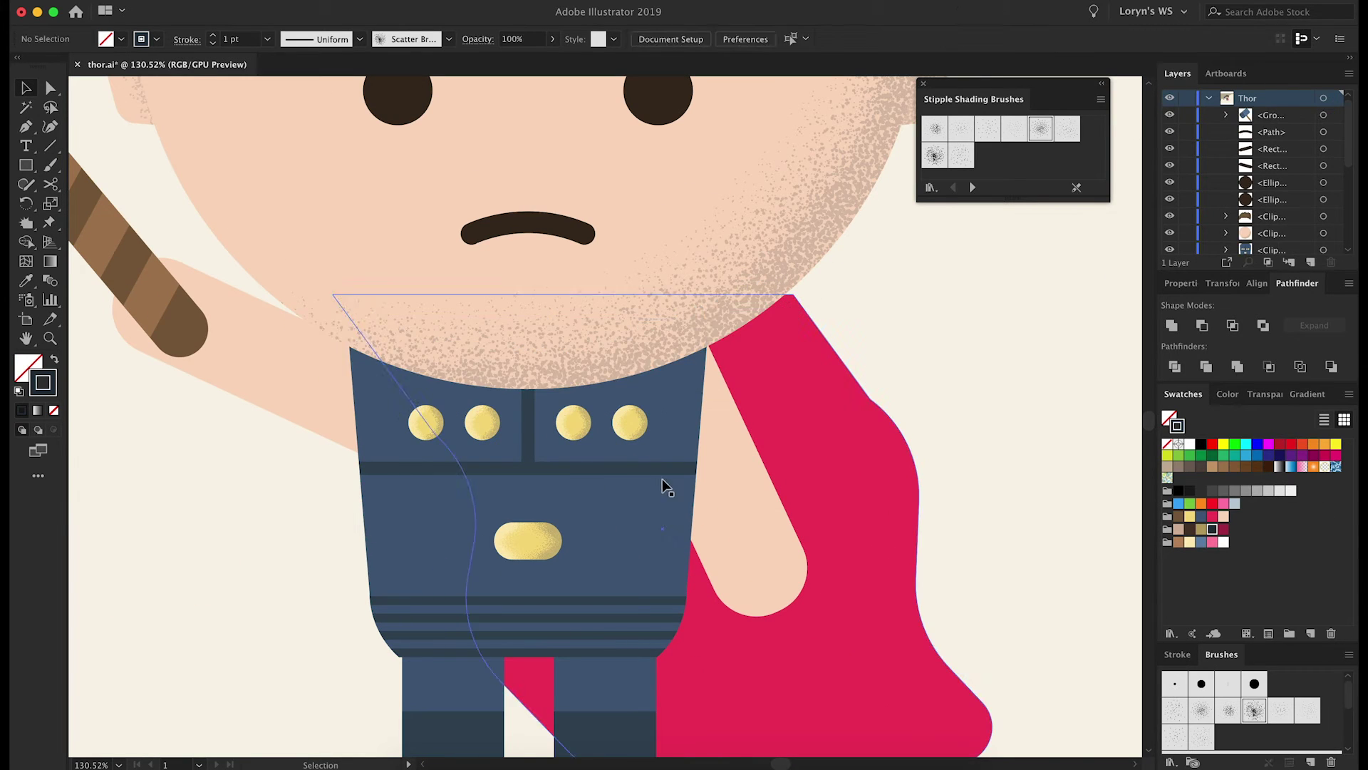
click(662, 478)
double_click(694, 503)
click(53, 430)
key(ctrl+f)
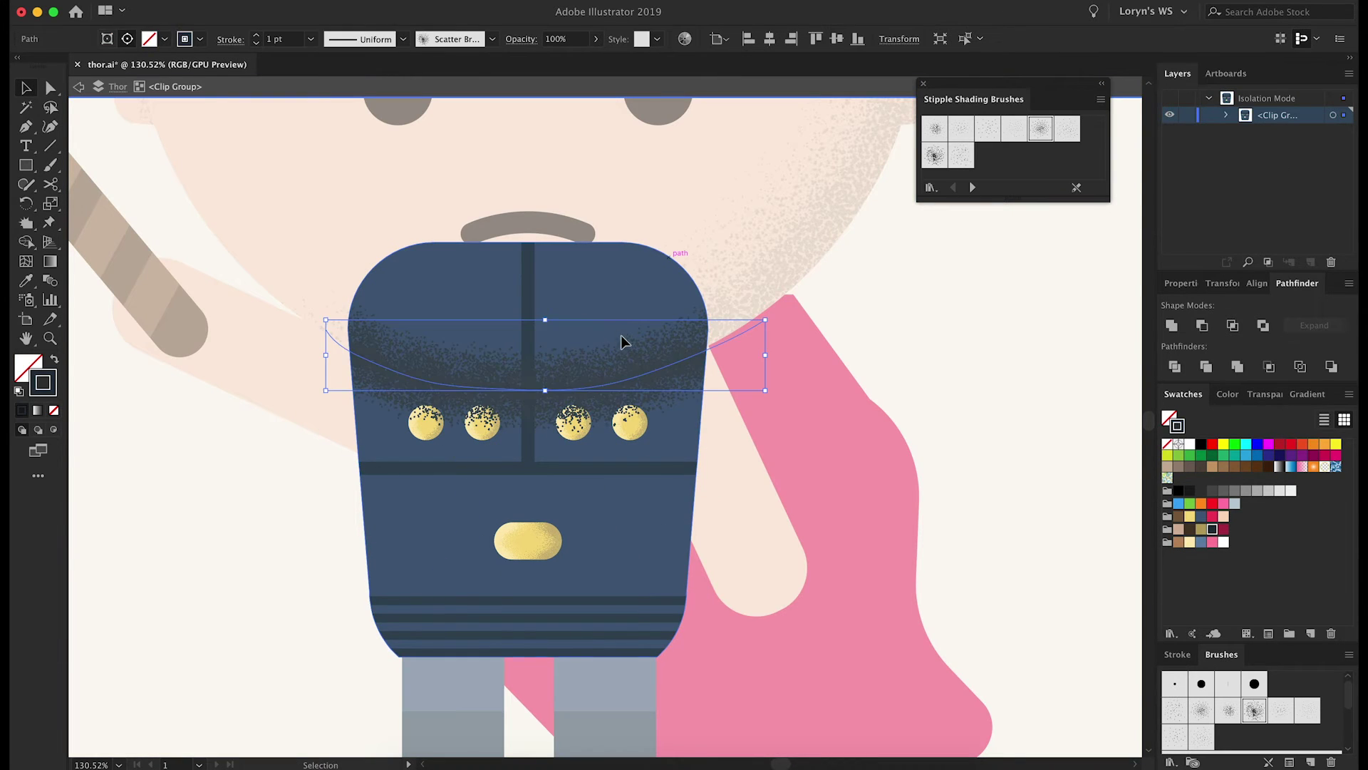
scroll(622, 335, up, 3)
drag(557, 385, 567, 407)
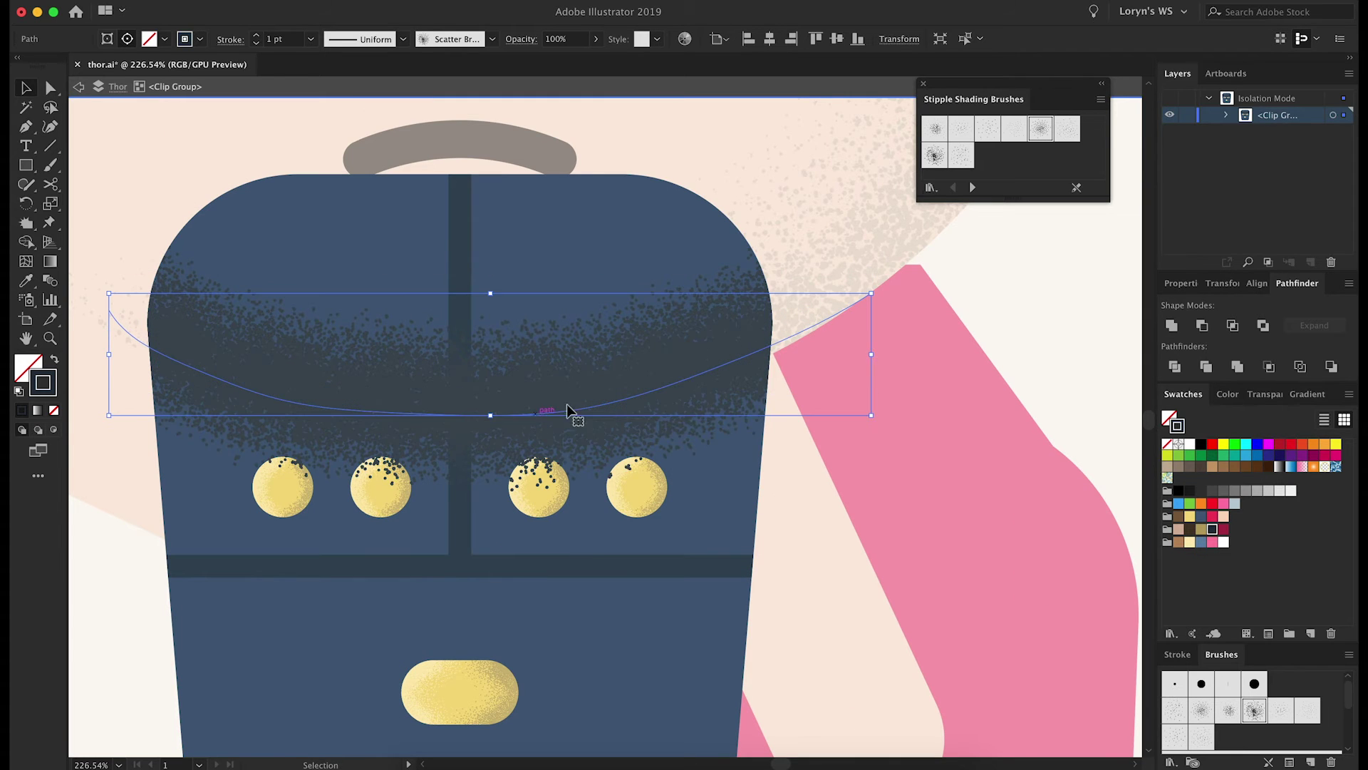
click(962, 130)
Step: Paint stipple shading along the torso's right side and down the left leg
key(ctrl+minus)
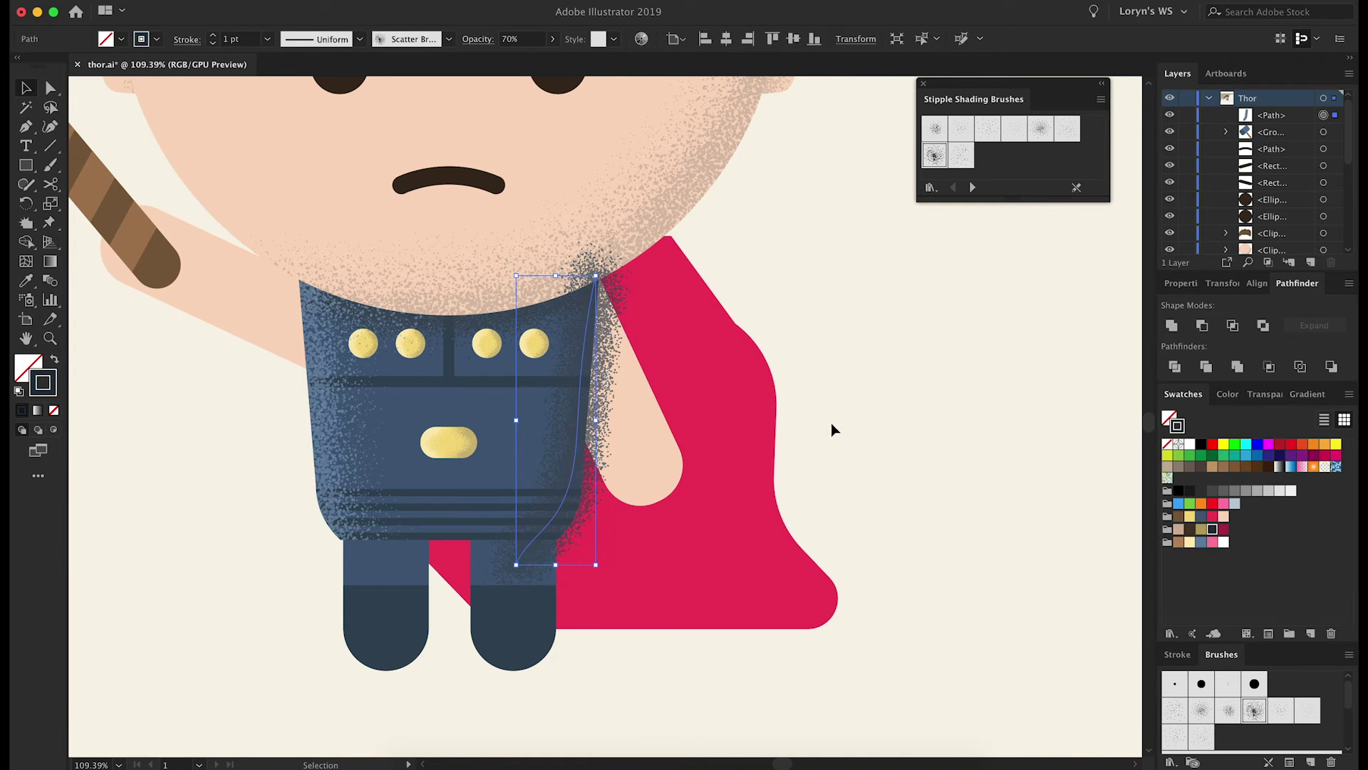
drag(646, 426, 640, 426)
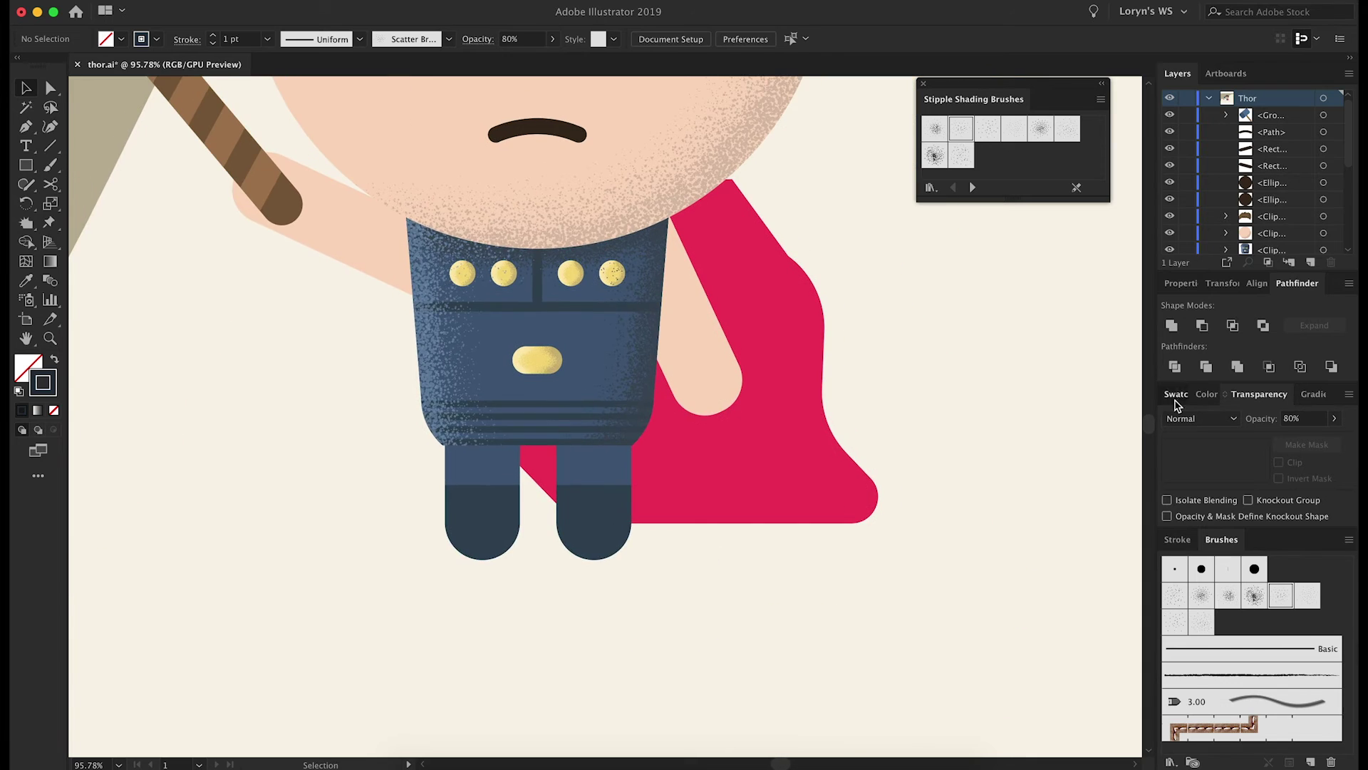
drag(523, 437, 471, 545)
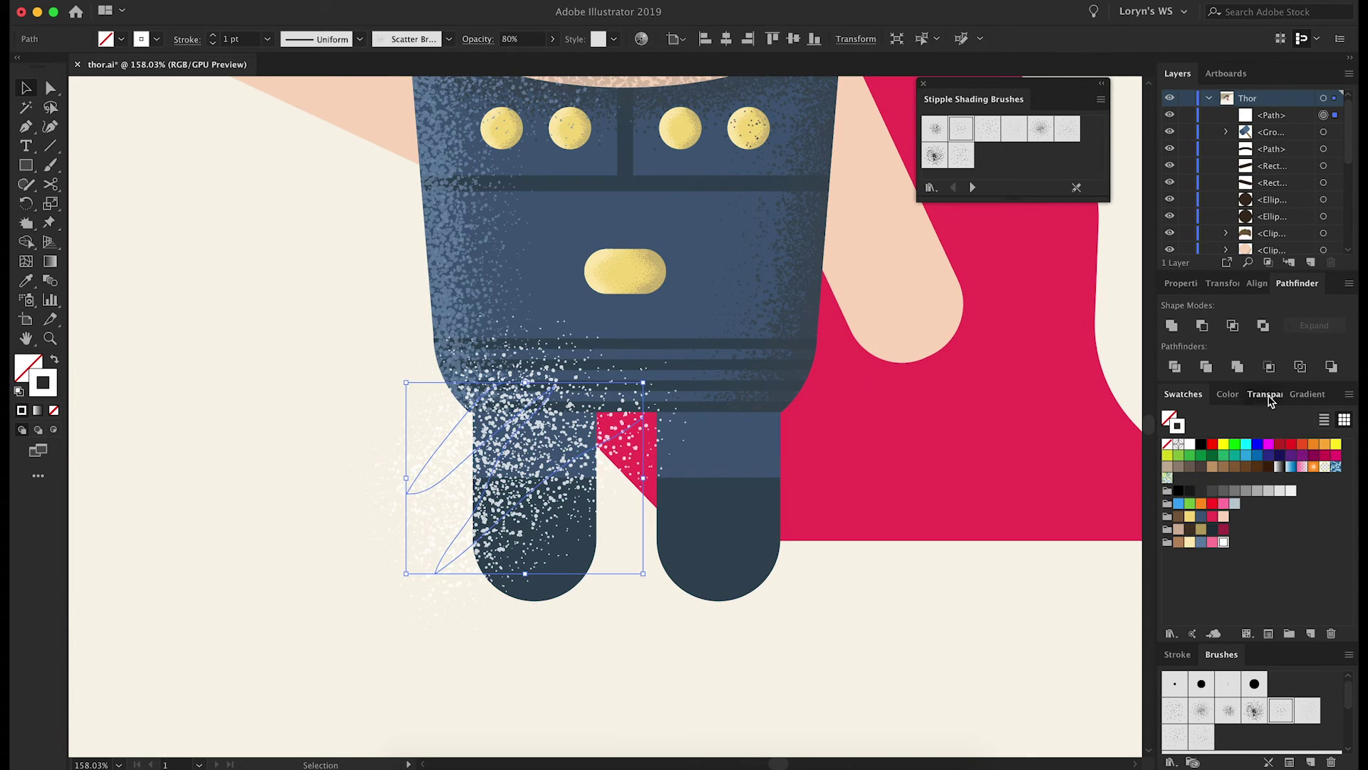
click(1176, 395)
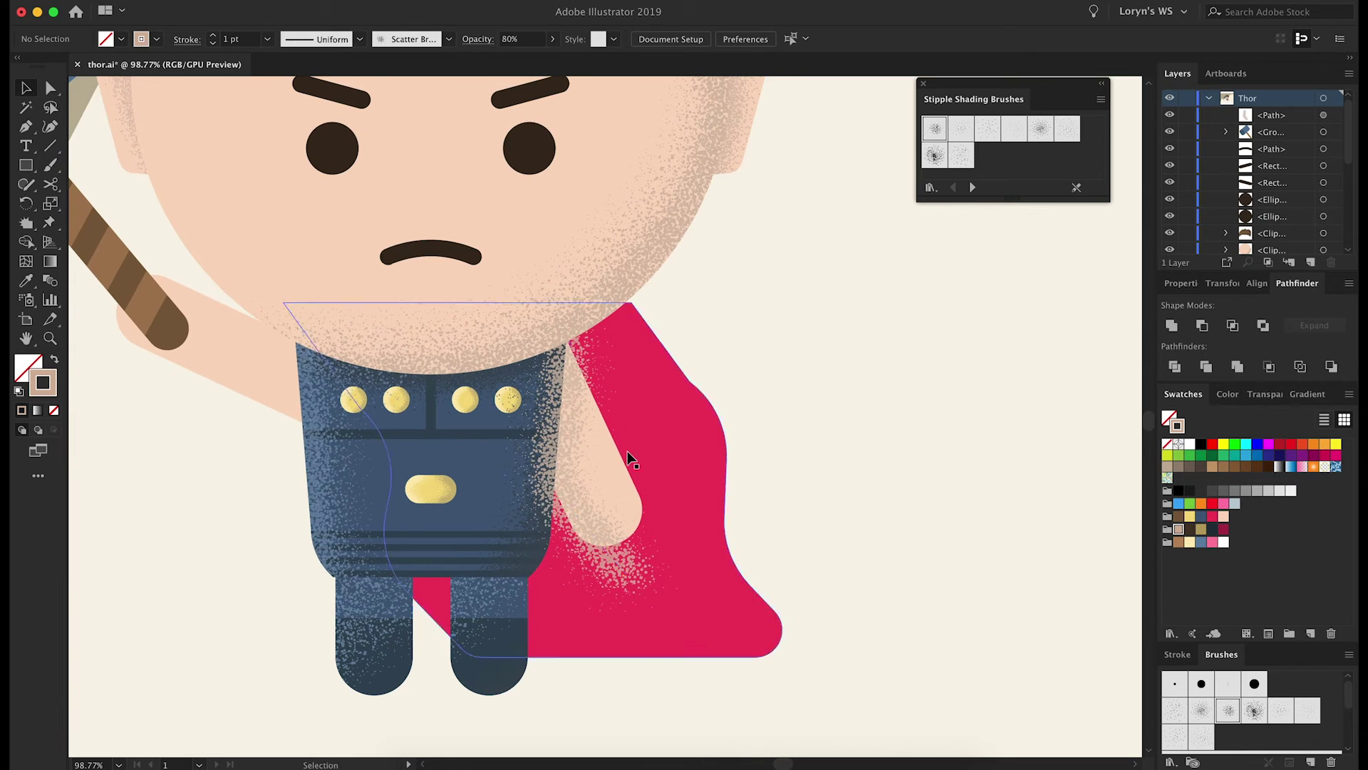
Step: Delete the stipple stroke over the arm and nudge the arm outline up slightly
key(Delete)
click(617, 467)
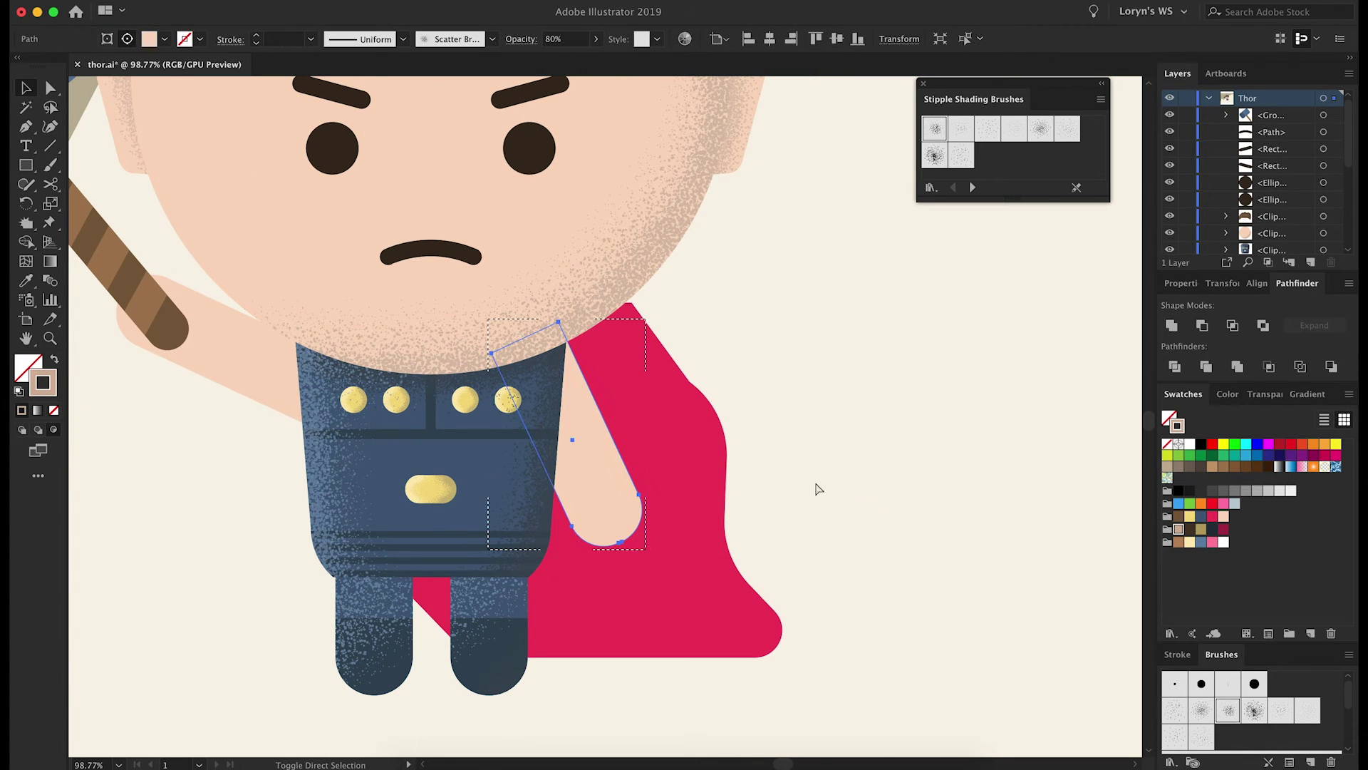
drag(607, 578, 613, 562)
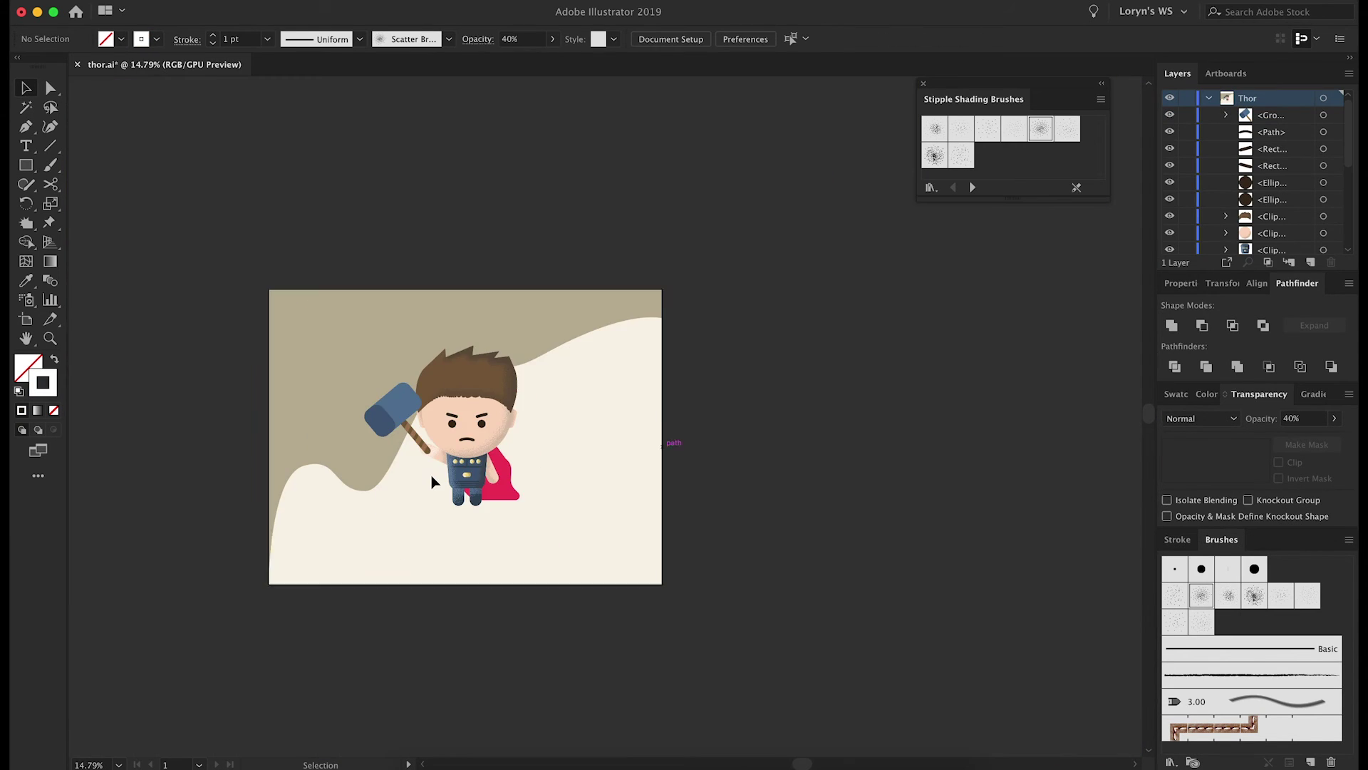
scroll(432, 483, up, 2)
scroll(742, 424, up, 2)
scroll(651, 397, up, 1)
Step: Paint a stipple stroke along the cape at 80% opacity with a different stipple brush
click(629, 503)
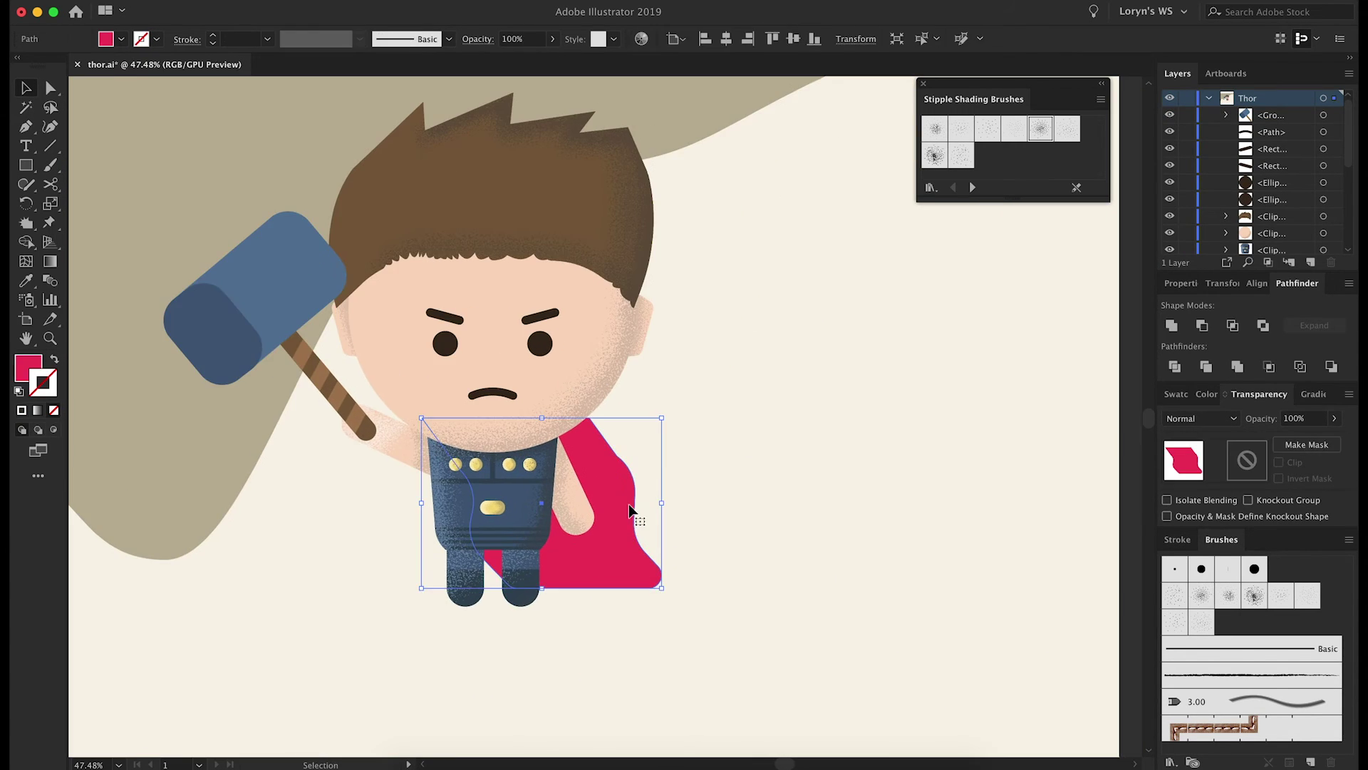
click(762, 485)
scroll(693, 511, up, 1)
key(b)
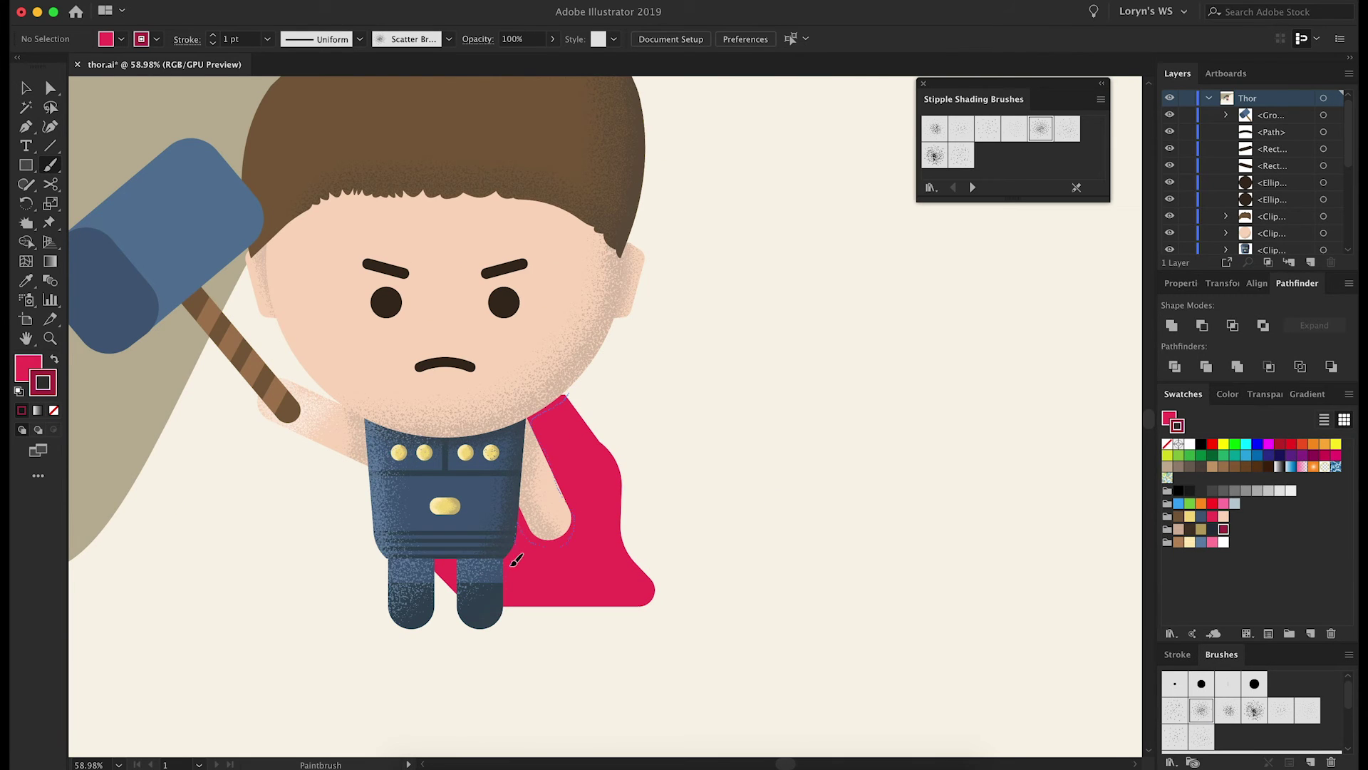
drag(515, 561, 507, 607)
key(v)
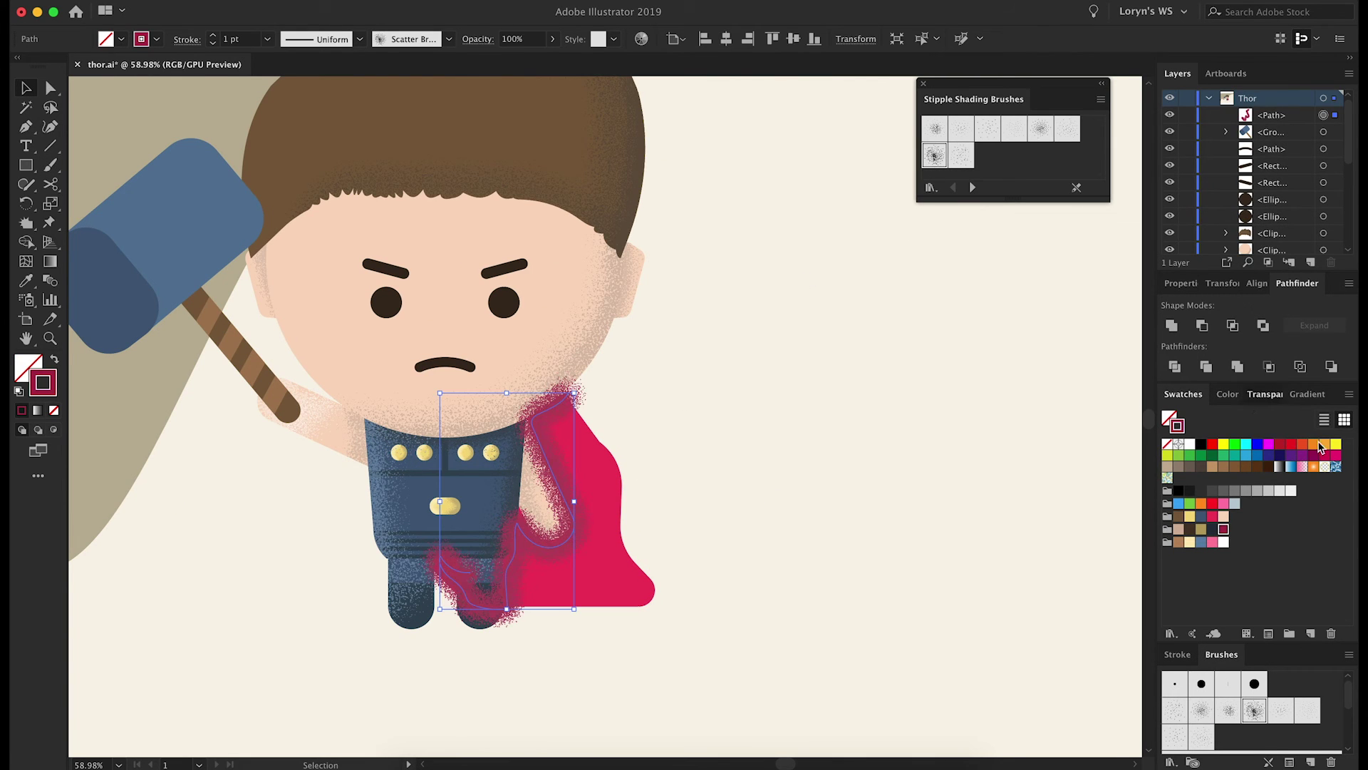
click(1265, 394)
click(1041, 129)
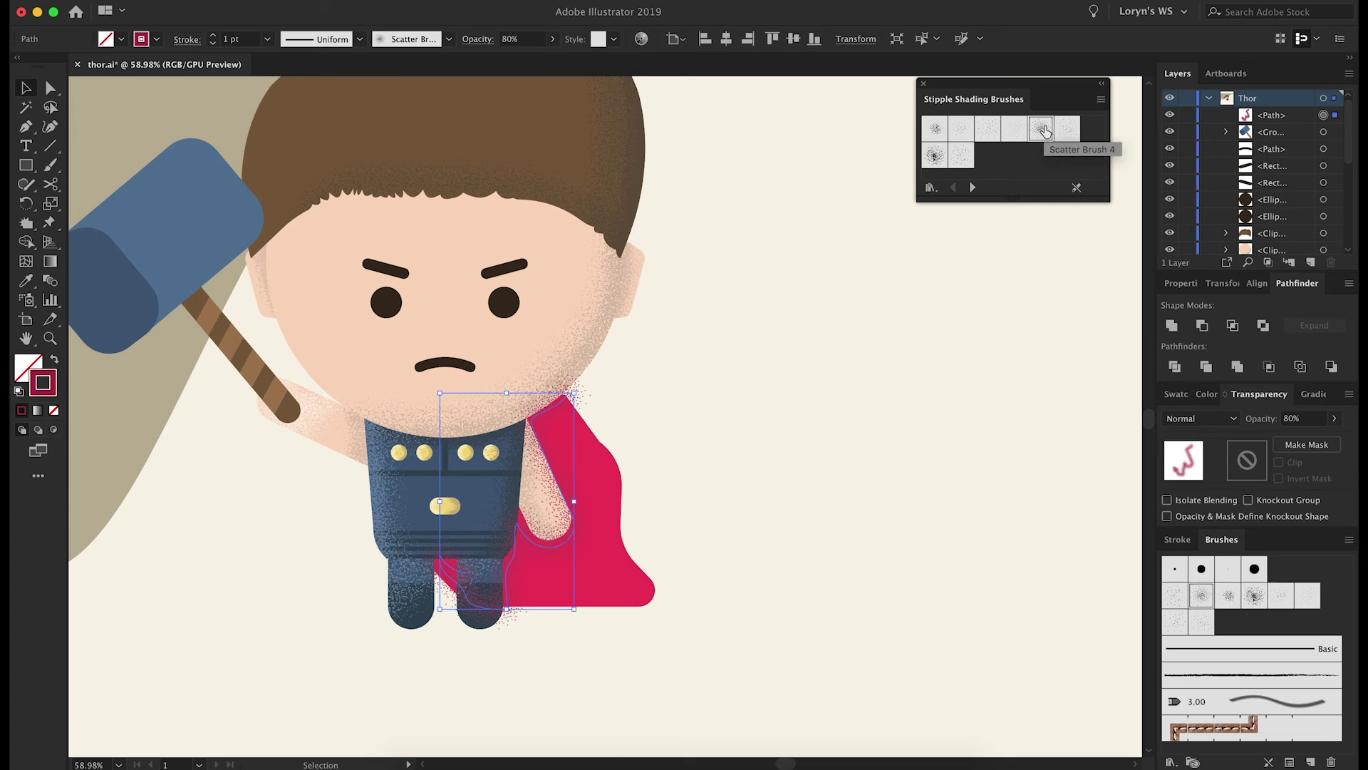
click(720, 470)
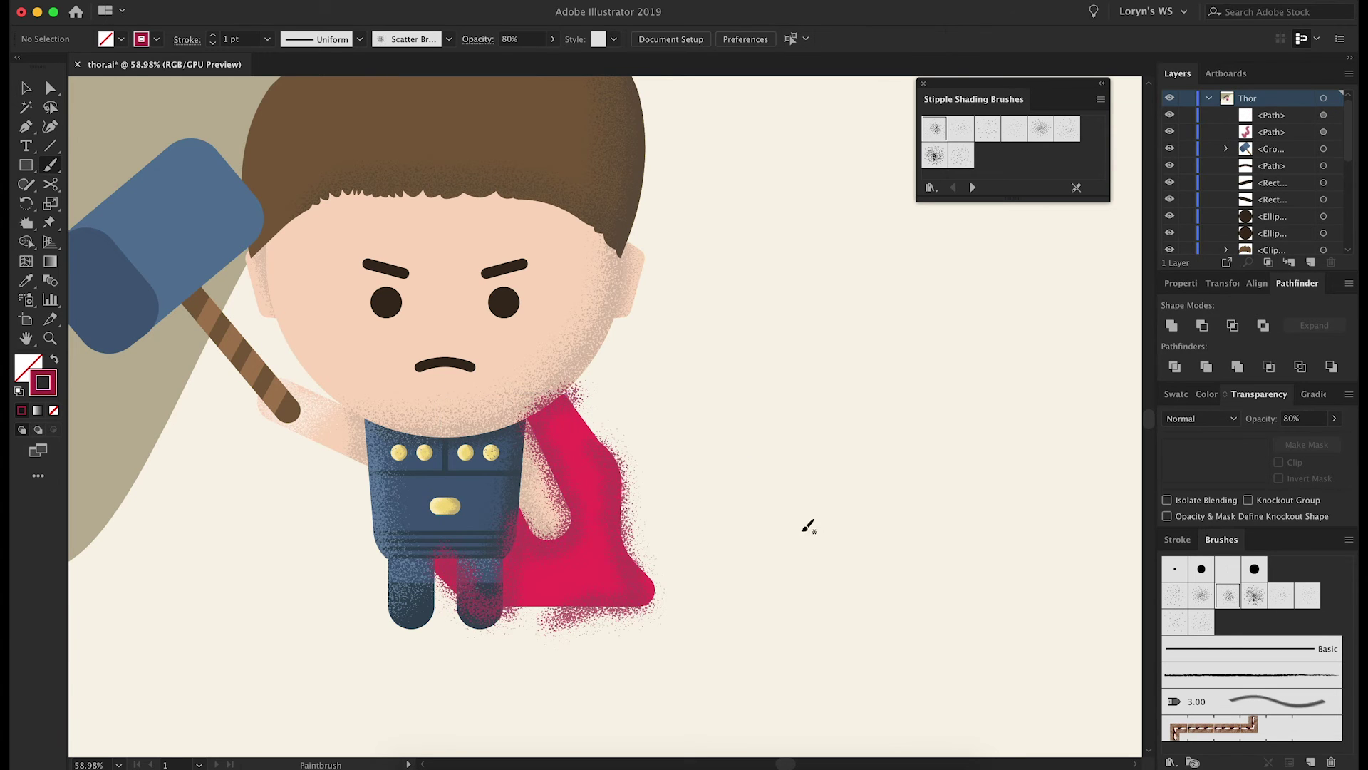
Step: Delete the cape's stipple stroke, leaving the cape selected as a flat red shape
key(v)
scroll(649, 480, up, 2)
click(648, 485)
key(Delete)
click(572, 470)
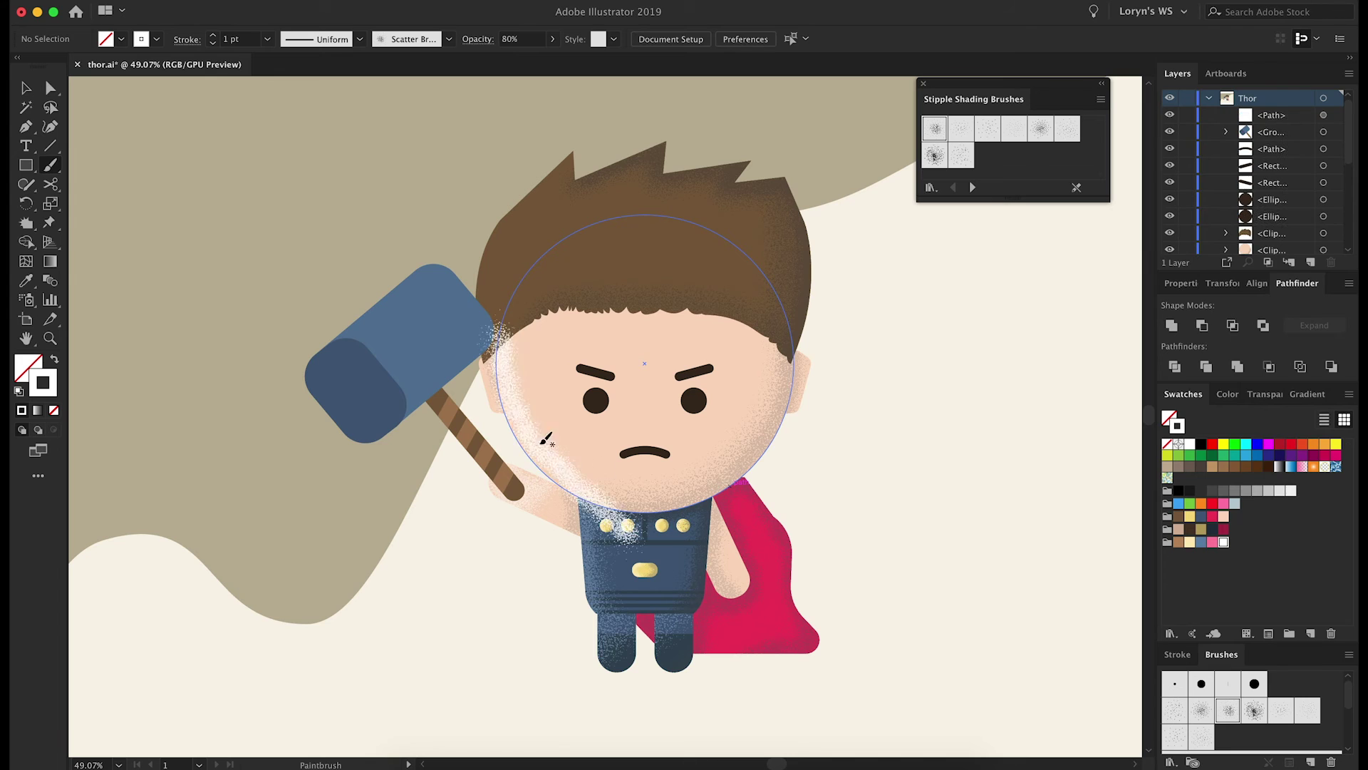
Step: Paint stipple along the face's lower-left edge and Alt-drag a copy onto the hair edge
drag(546, 439, 621, 526)
key(v)
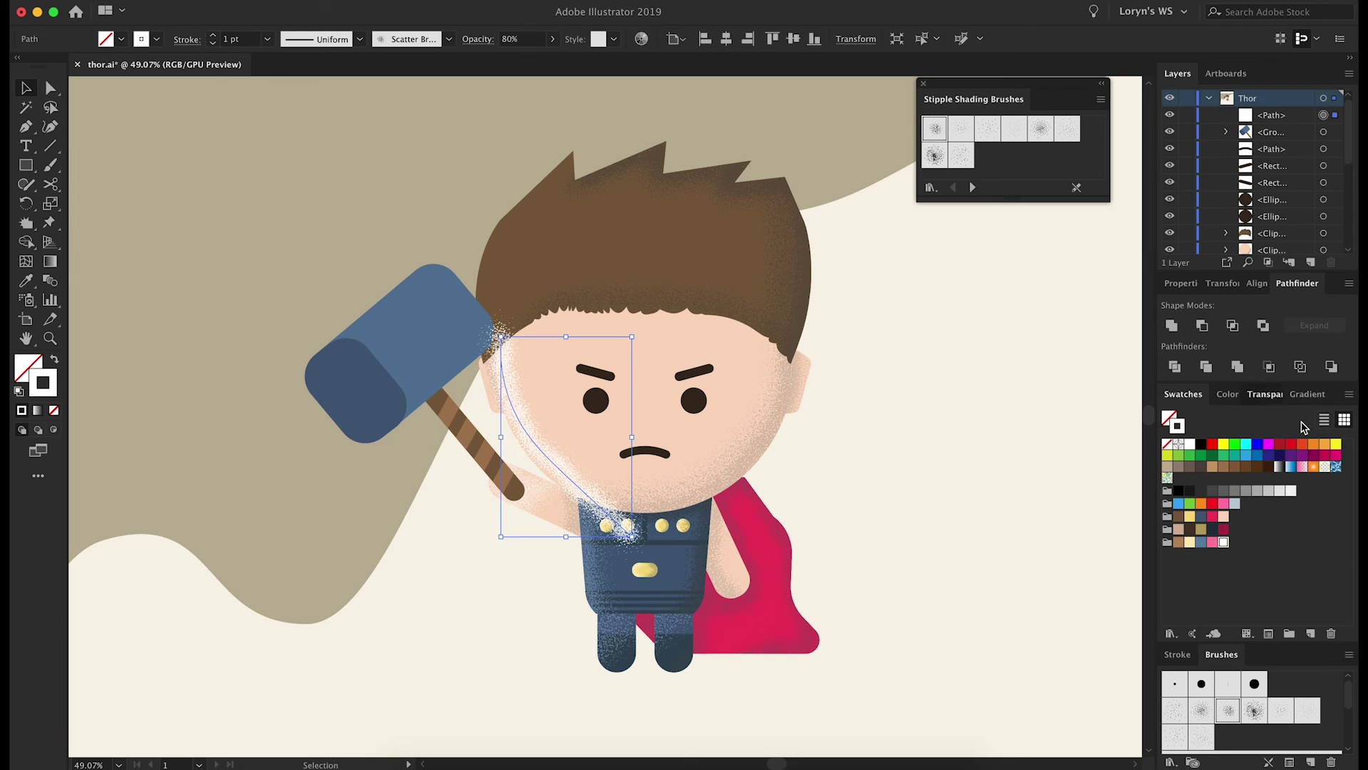
scroll(822, 400, up, 2)
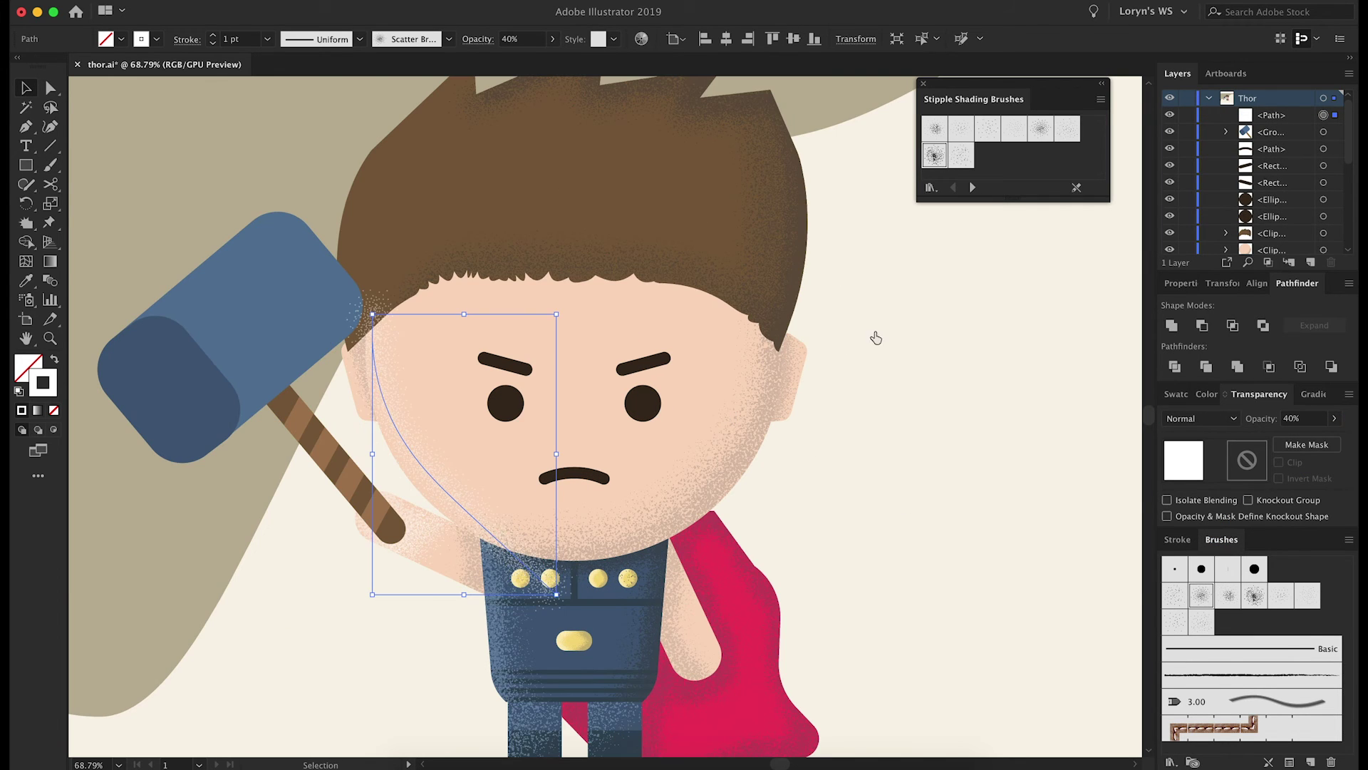
drag(414, 453, 428, 462)
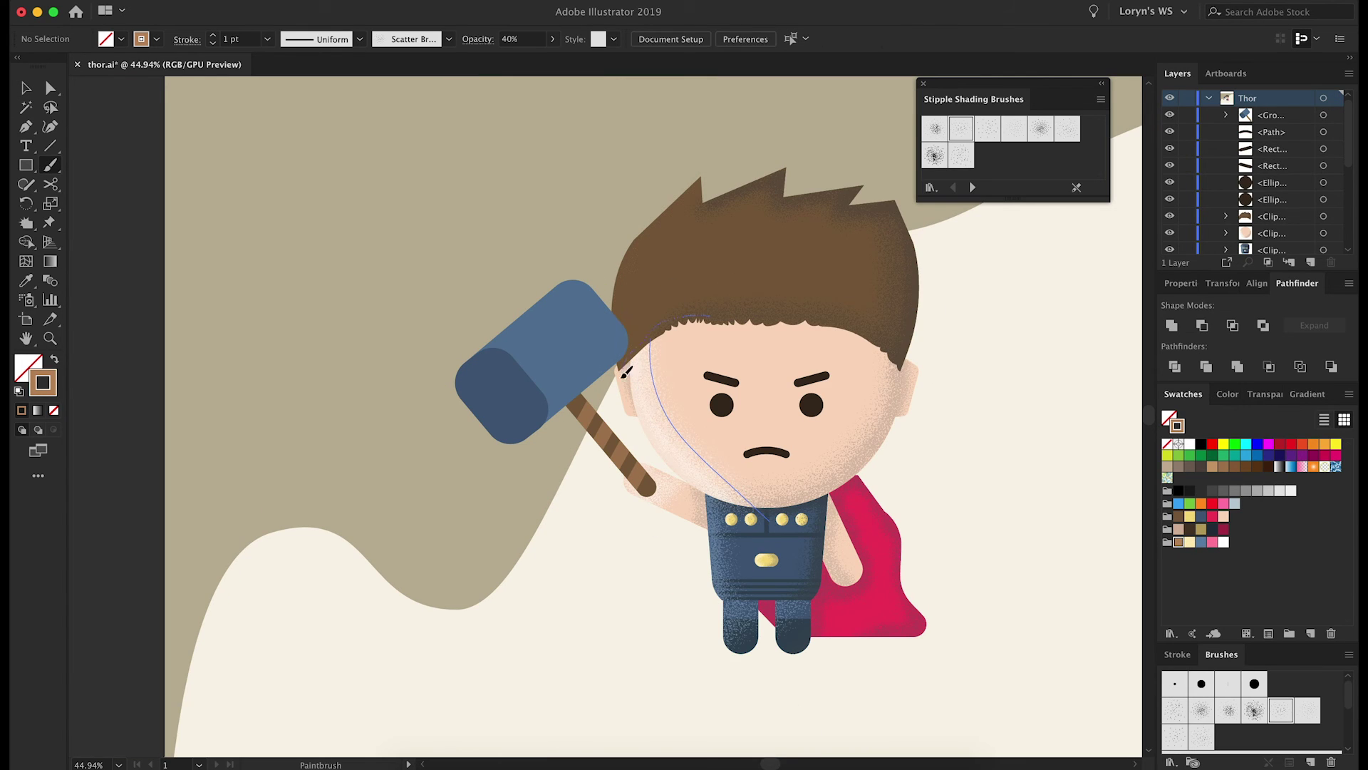
key(v)
click(709, 204)
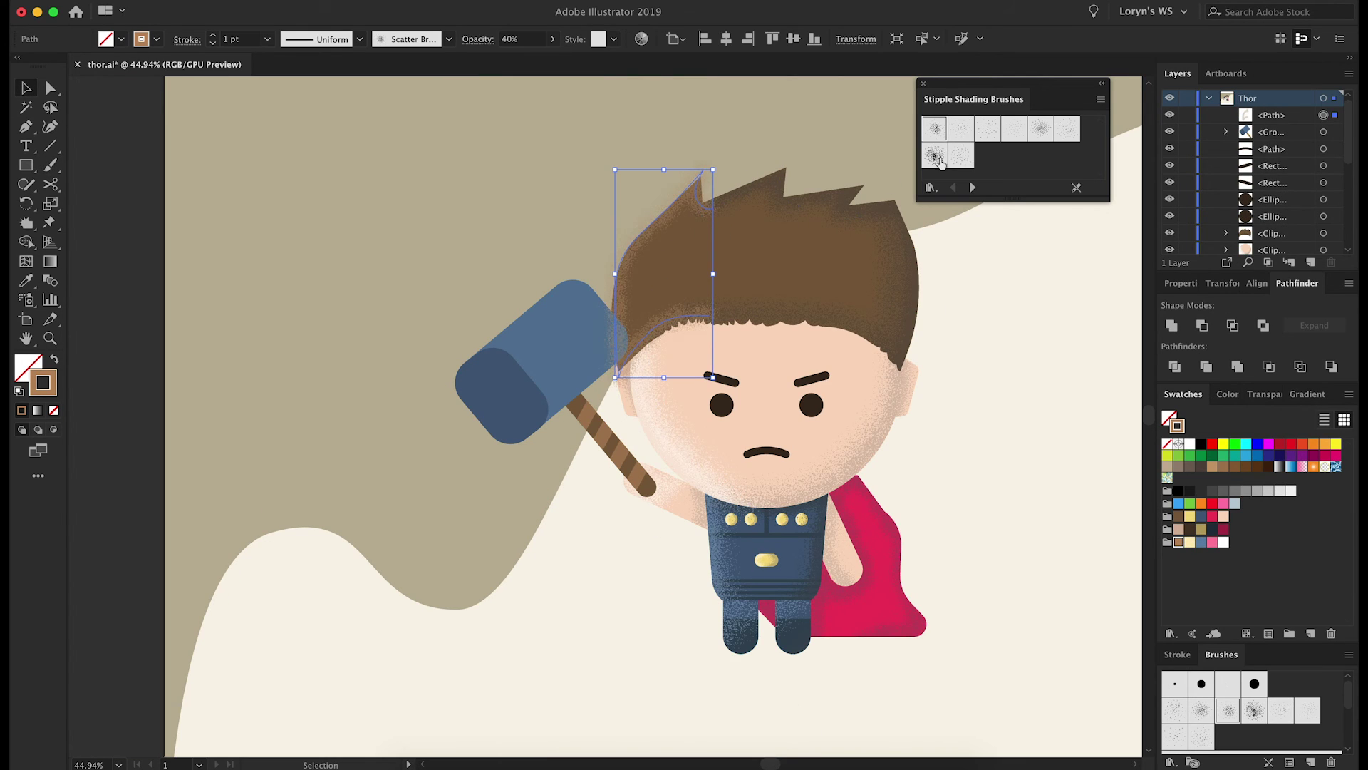
Step: Lower the hair-edge stipple's opacity in Transparency, working inside the hair group
click(1265, 394)
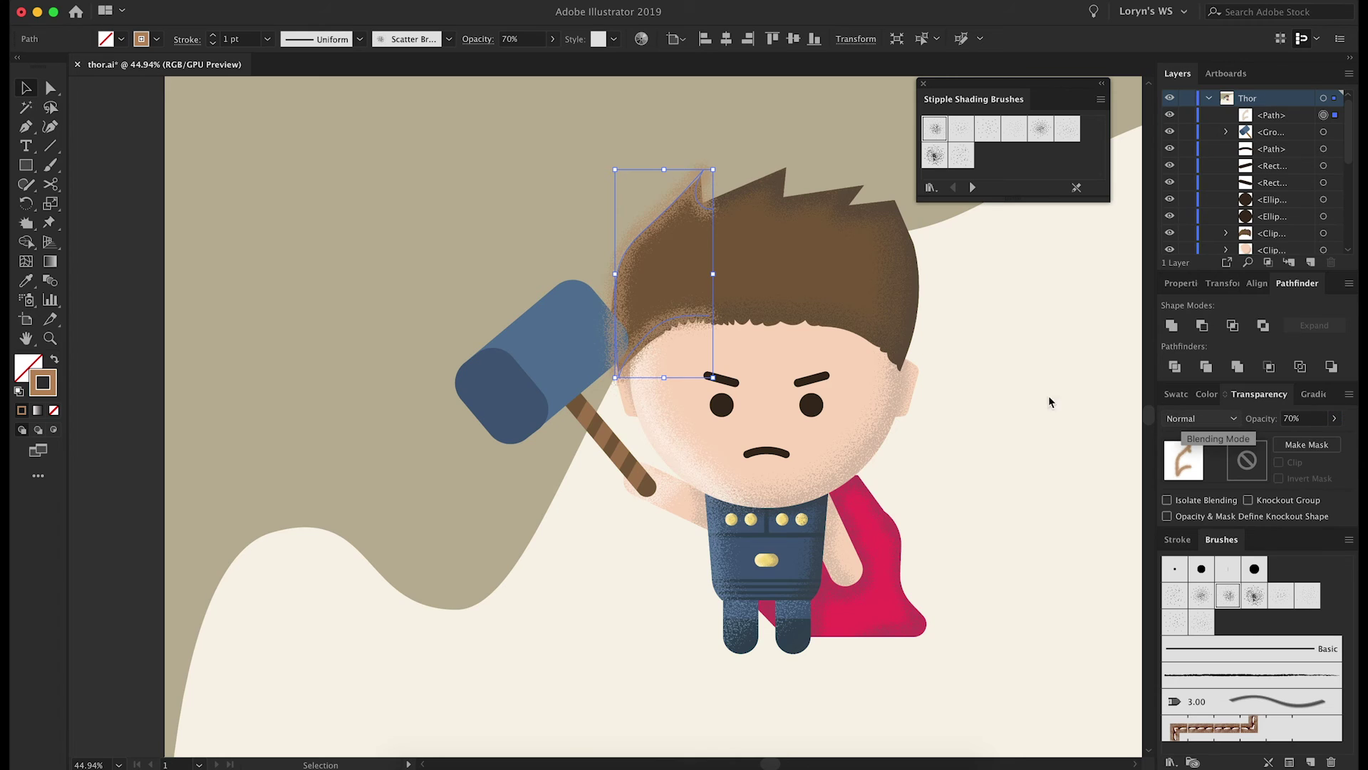
scroll(672, 253, up, 2)
click(673, 213)
double_click(673, 212)
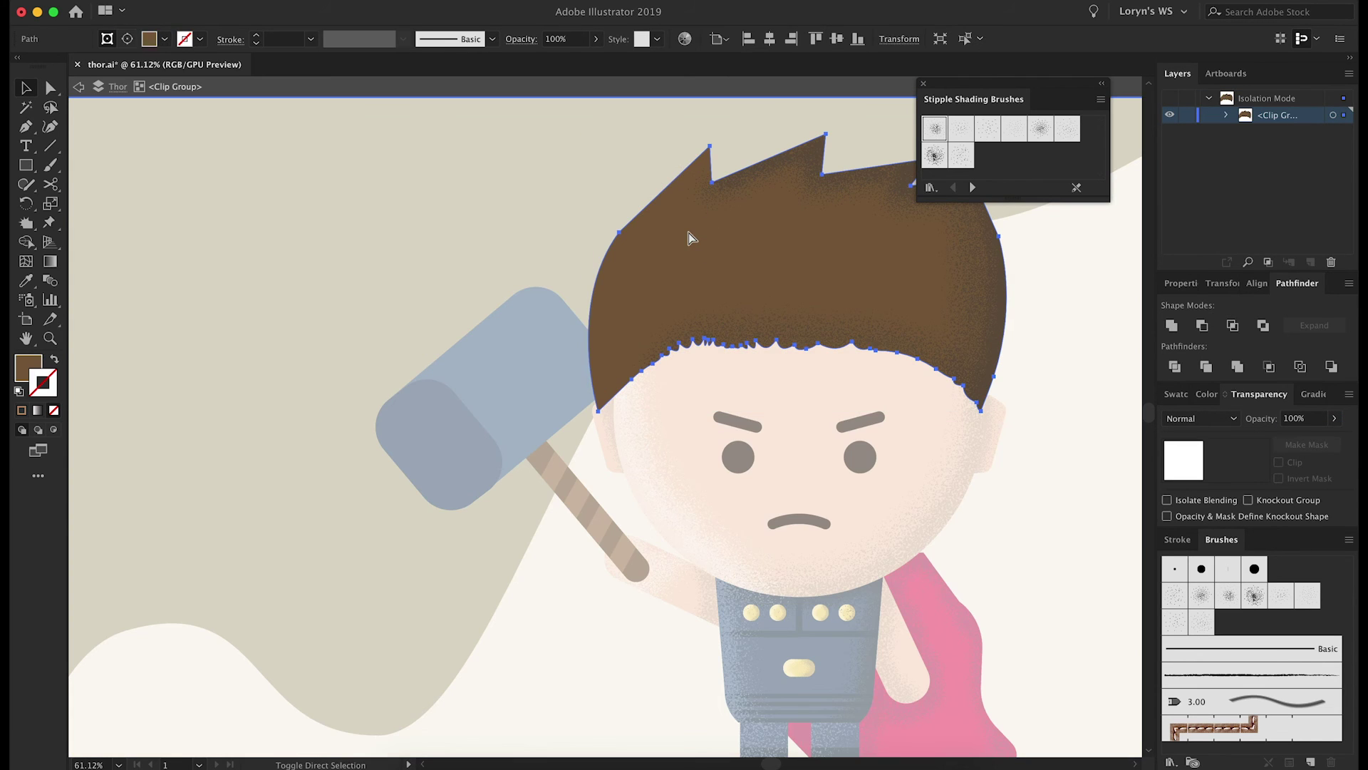
click(677, 242)
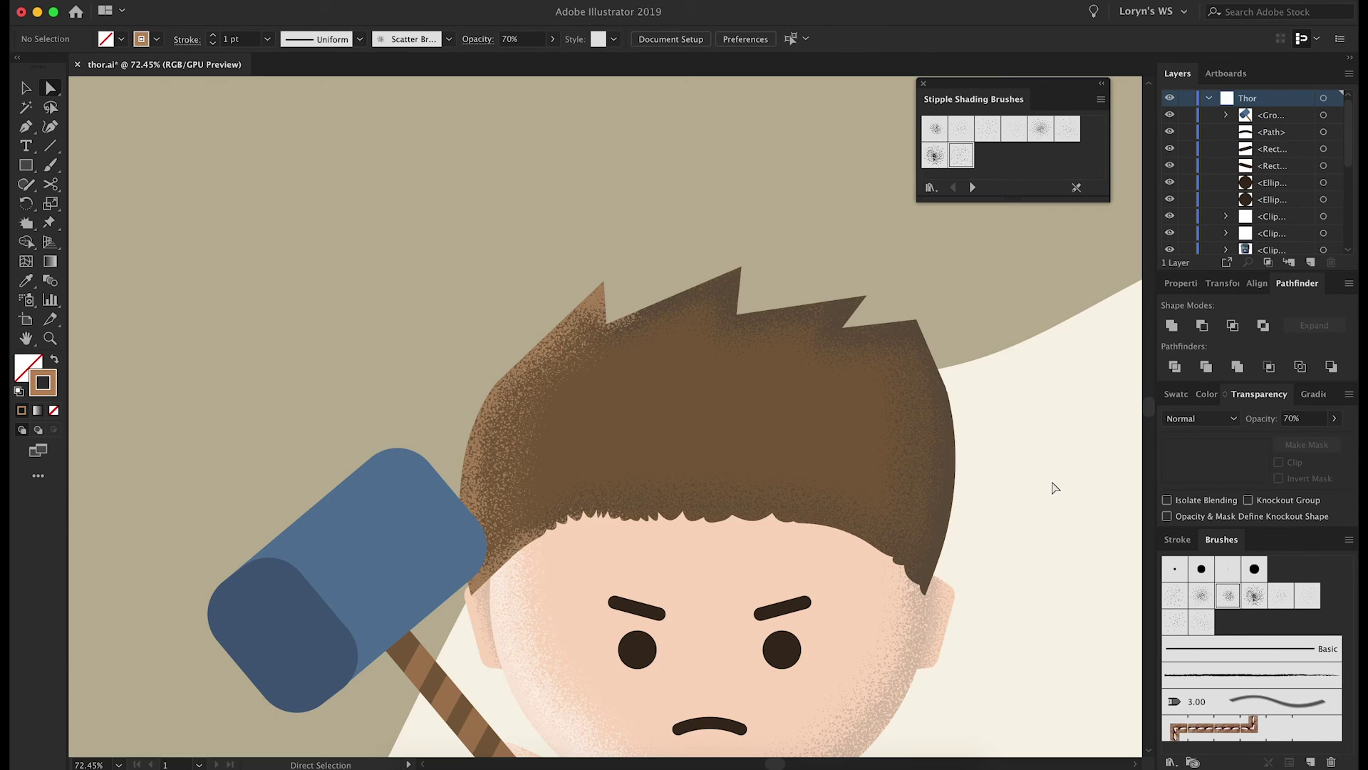
scroll(1055, 488, down, 5)
scroll(755, 352, down, 2)
scroll(743, 477, up, 2)
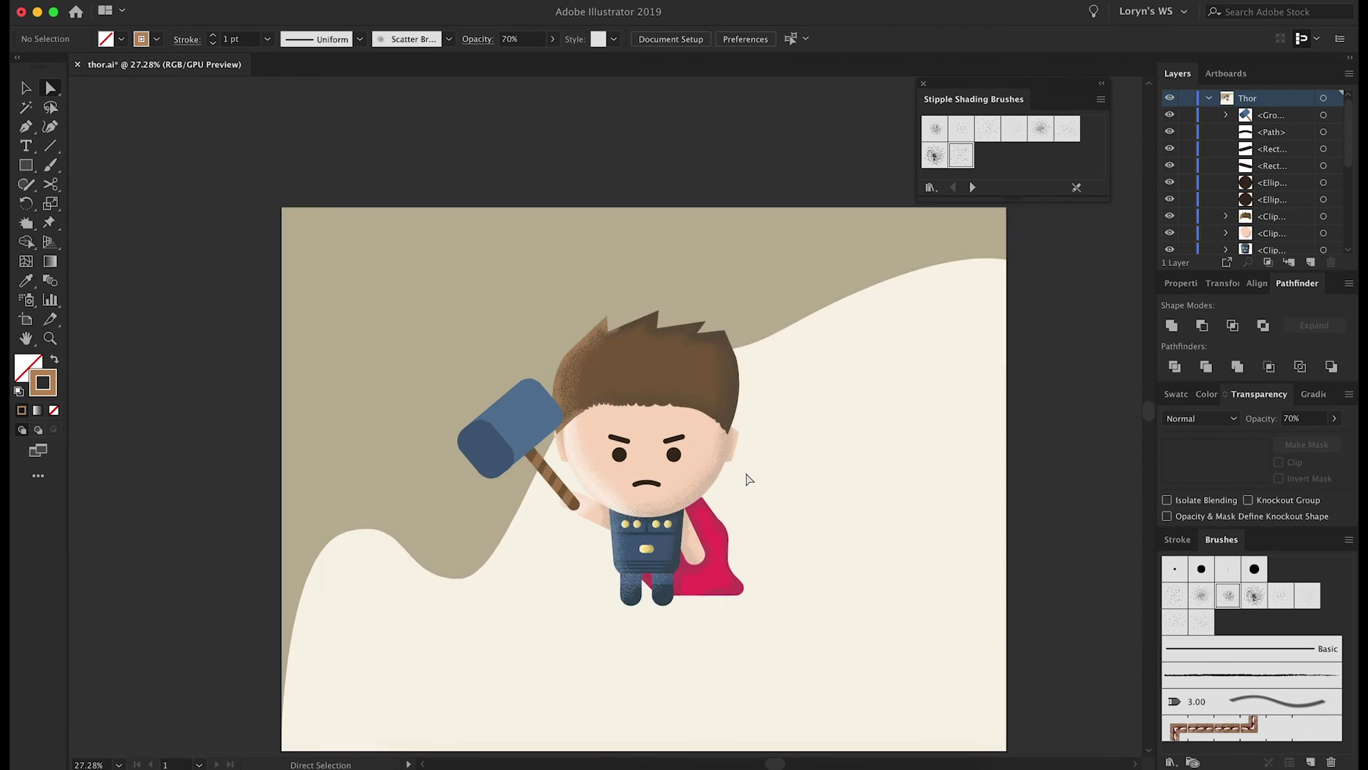
scroll(946, 455, down, 1)
key(v)
scroll(946, 455, up, 1)
click(1183, 395)
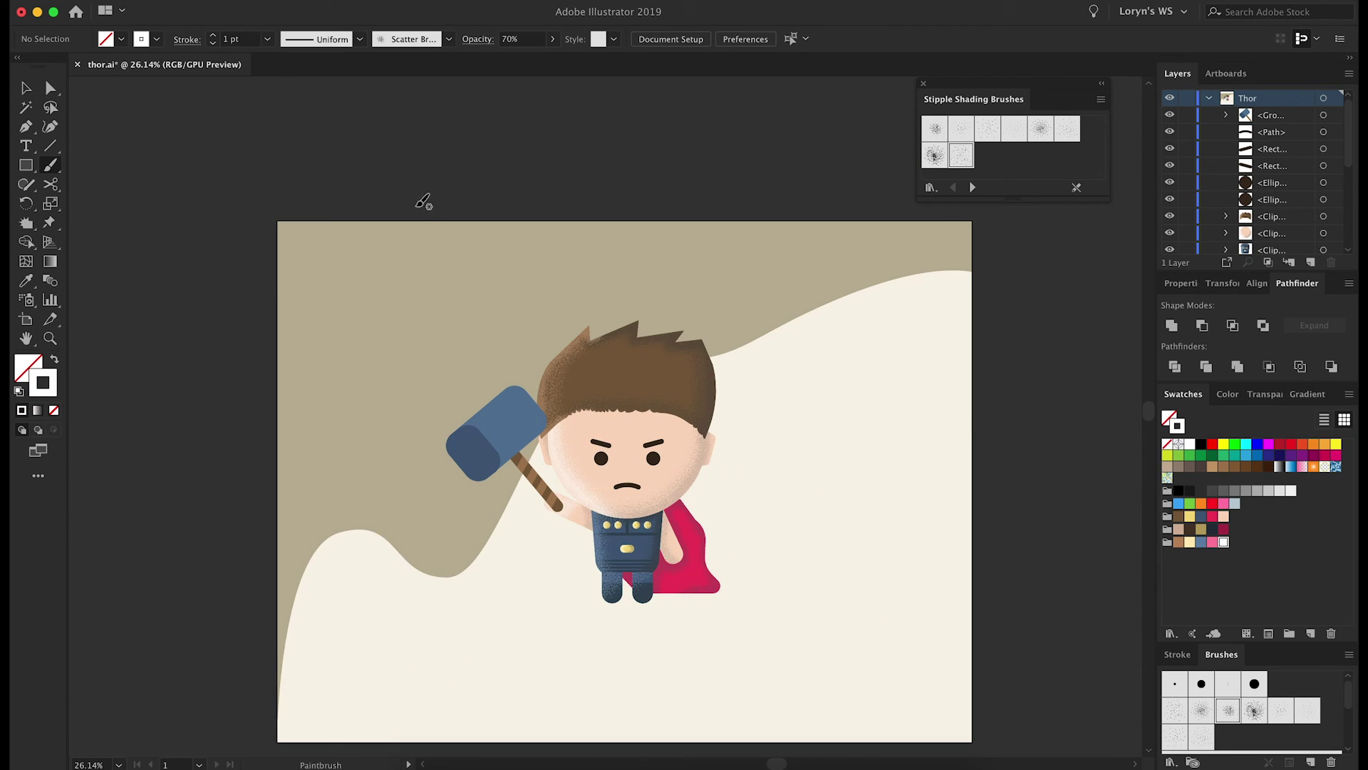
Step: Paint cream stipple streaks trailing up and left from the hammer at 3 pt weight
drag(407, 214, 485, 424)
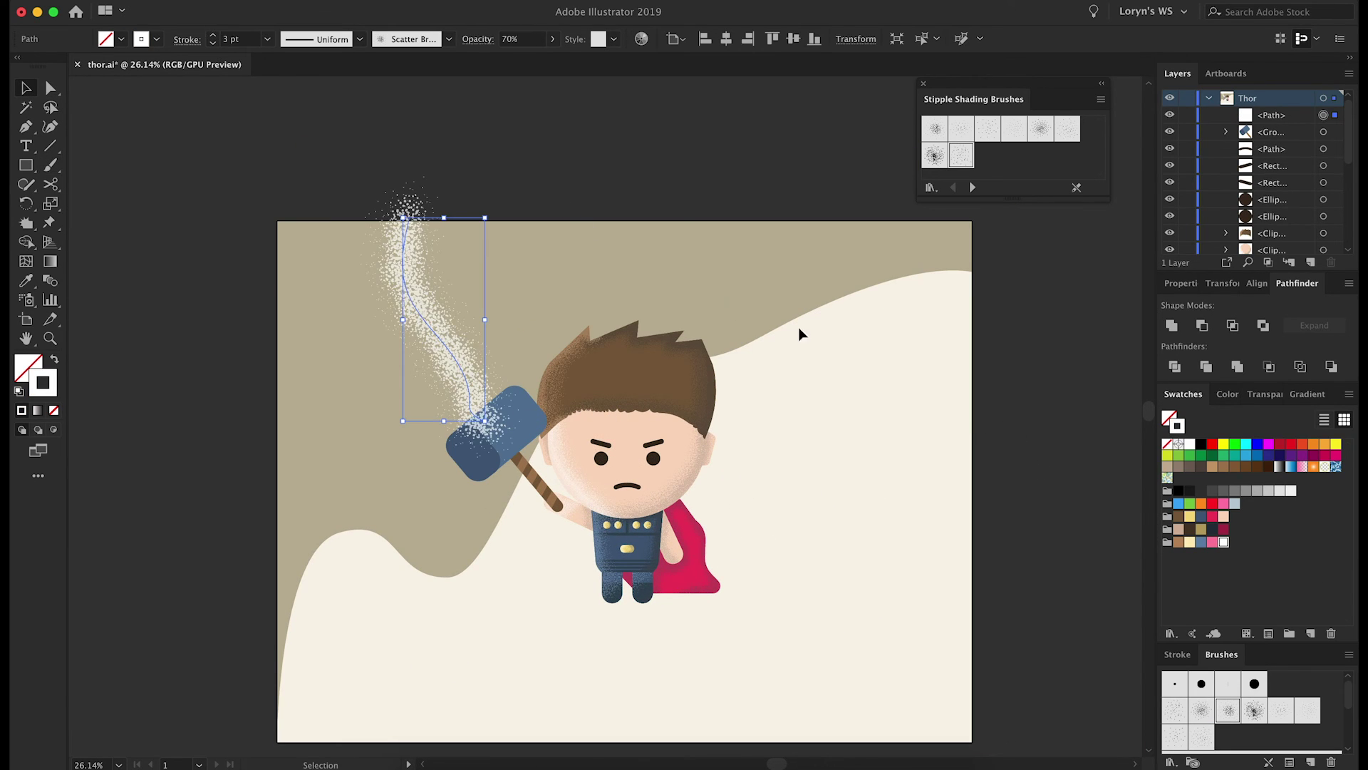
key(ctrl+shift+F10)
key(ctrl+shift+a)
drag(271, 339, 470, 407)
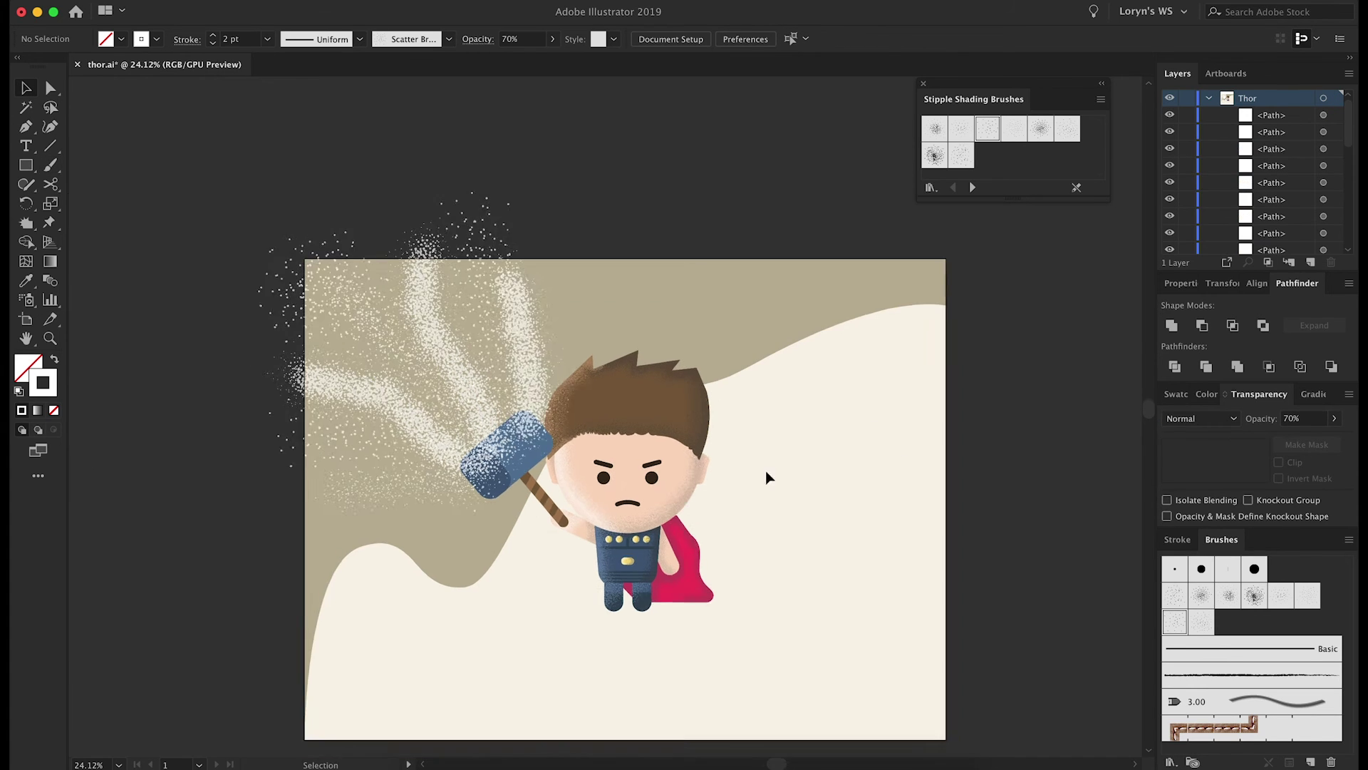
Step: Inside the hammer group, shift the hammer head's stipple path slightly left
double_click(524, 299)
scroll(524, 295, up, 5)
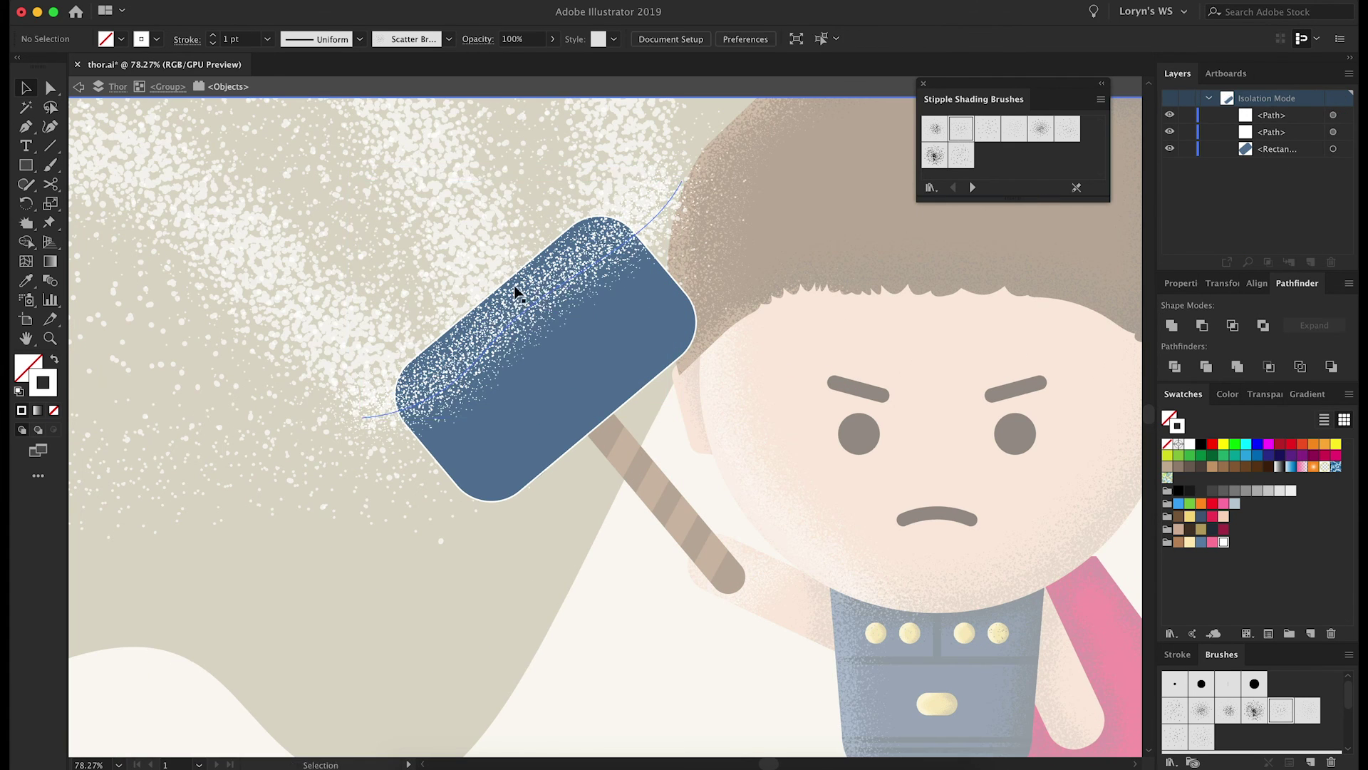
drag(621, 222, 618, 223)
scroll(593, 544, down, 5)
scroll(593, 544, down, 2)
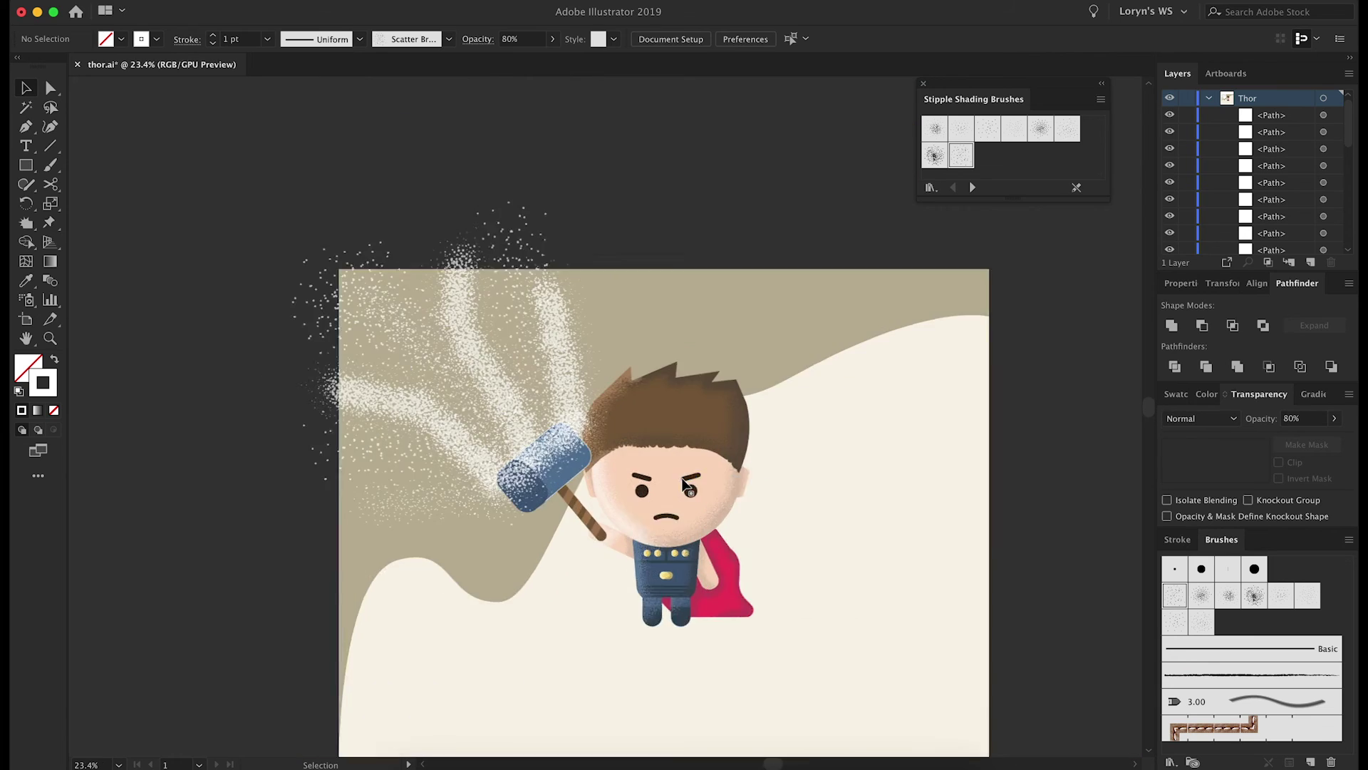
scroll(593, 544, down, 2)
click(988, 458)
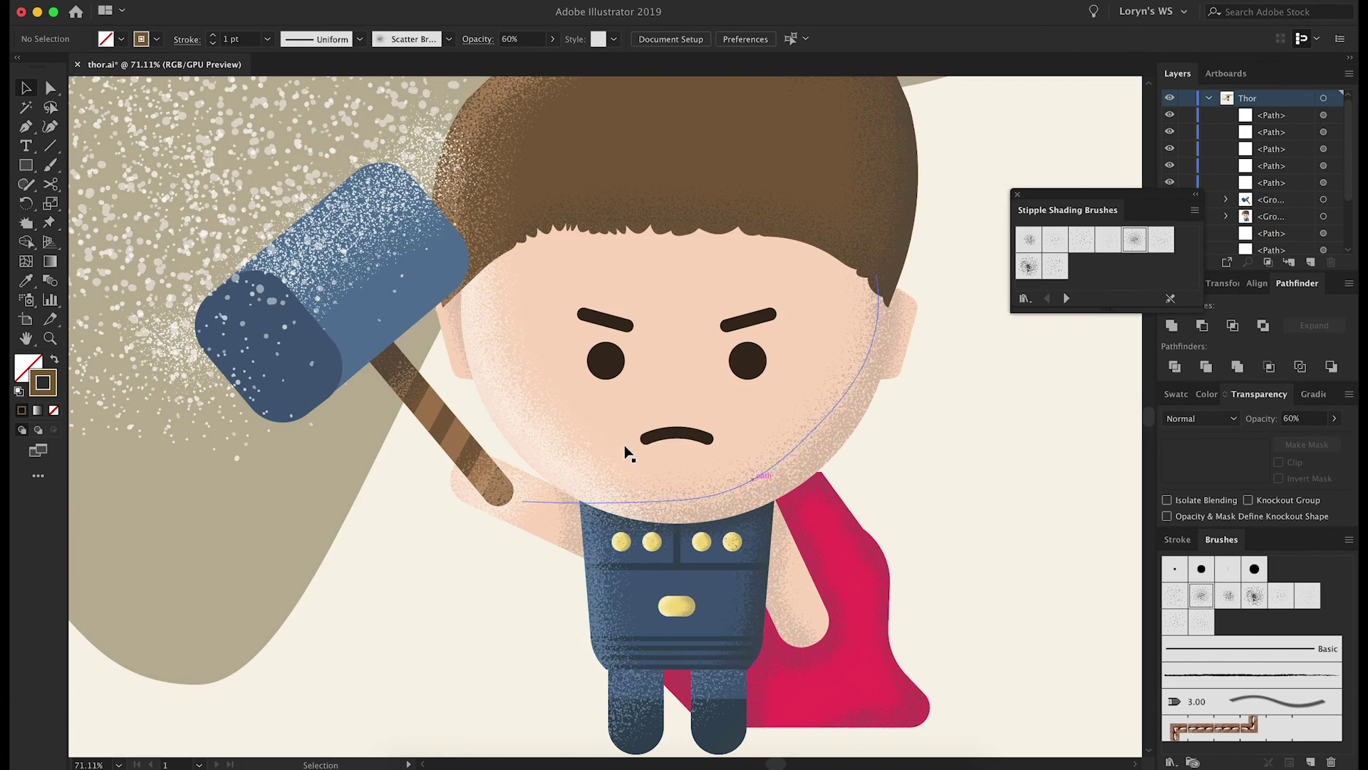
Step: Paint stipple stubble over the chin and paste it inside the face's clipping group
key(b)
drag(580, 487, 812, 463)
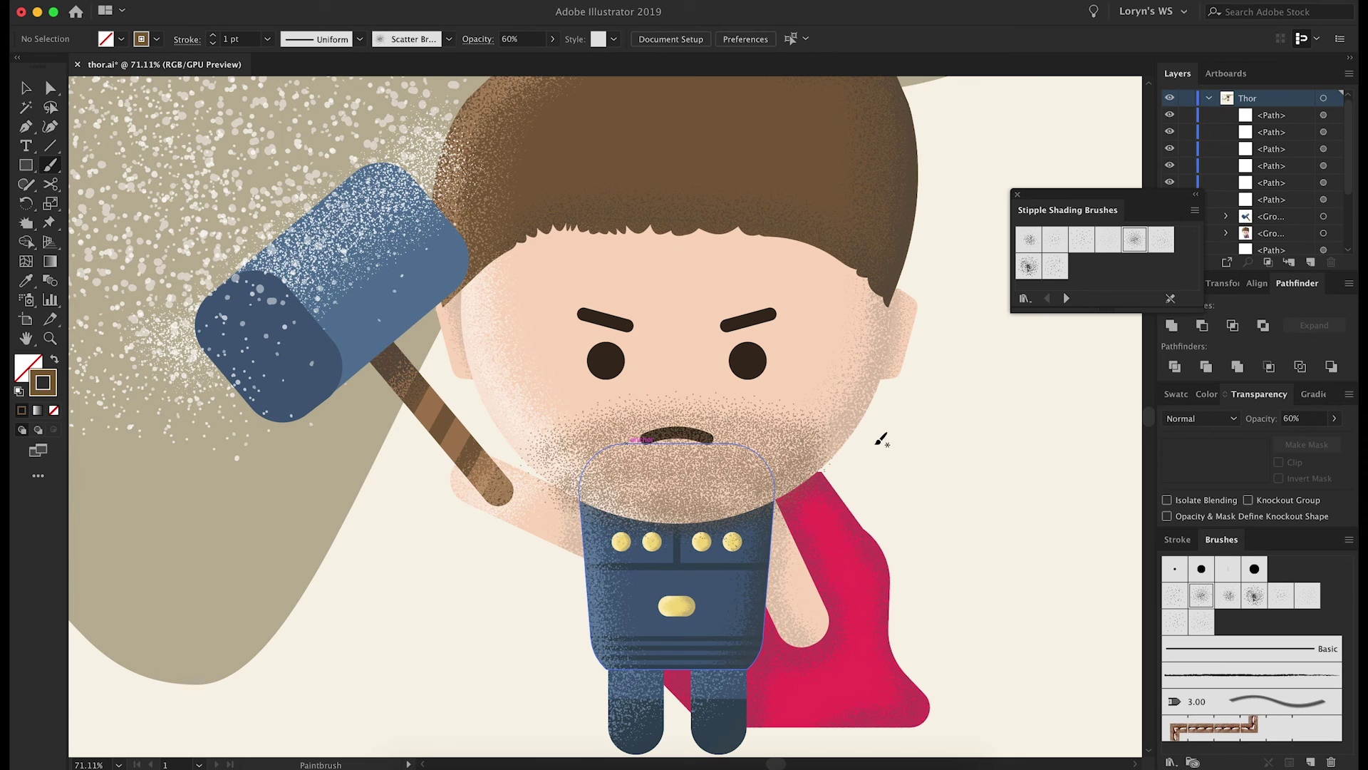
key(v)
key(Delete)
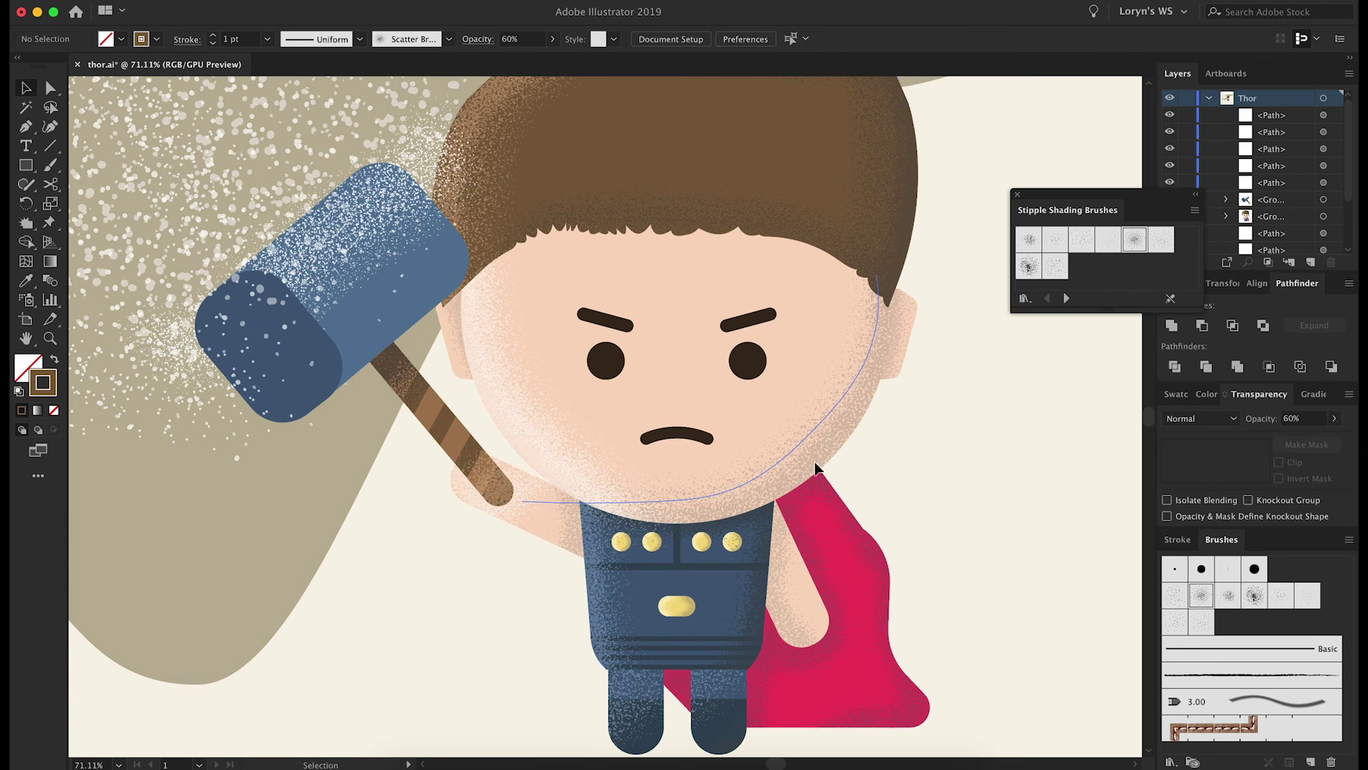
double_click(834, 460)
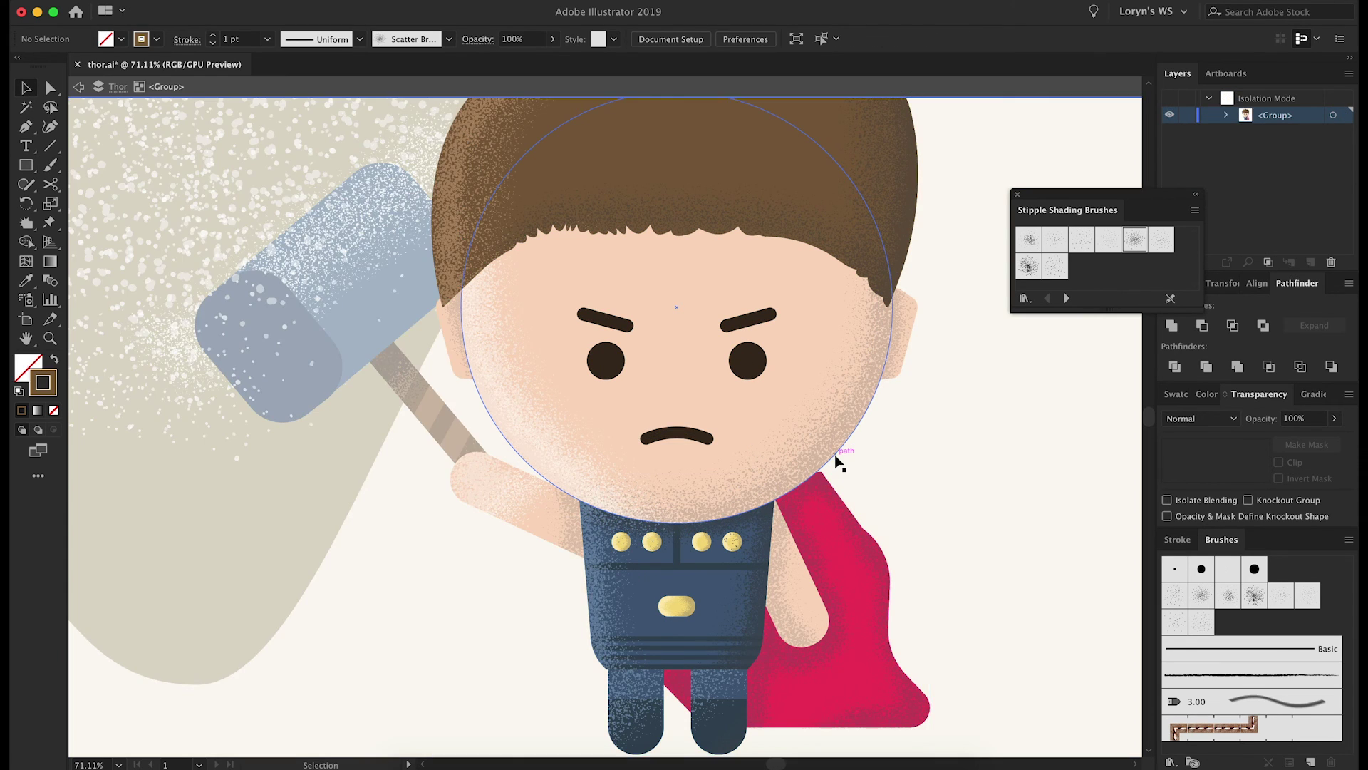
double_click(516, 458)
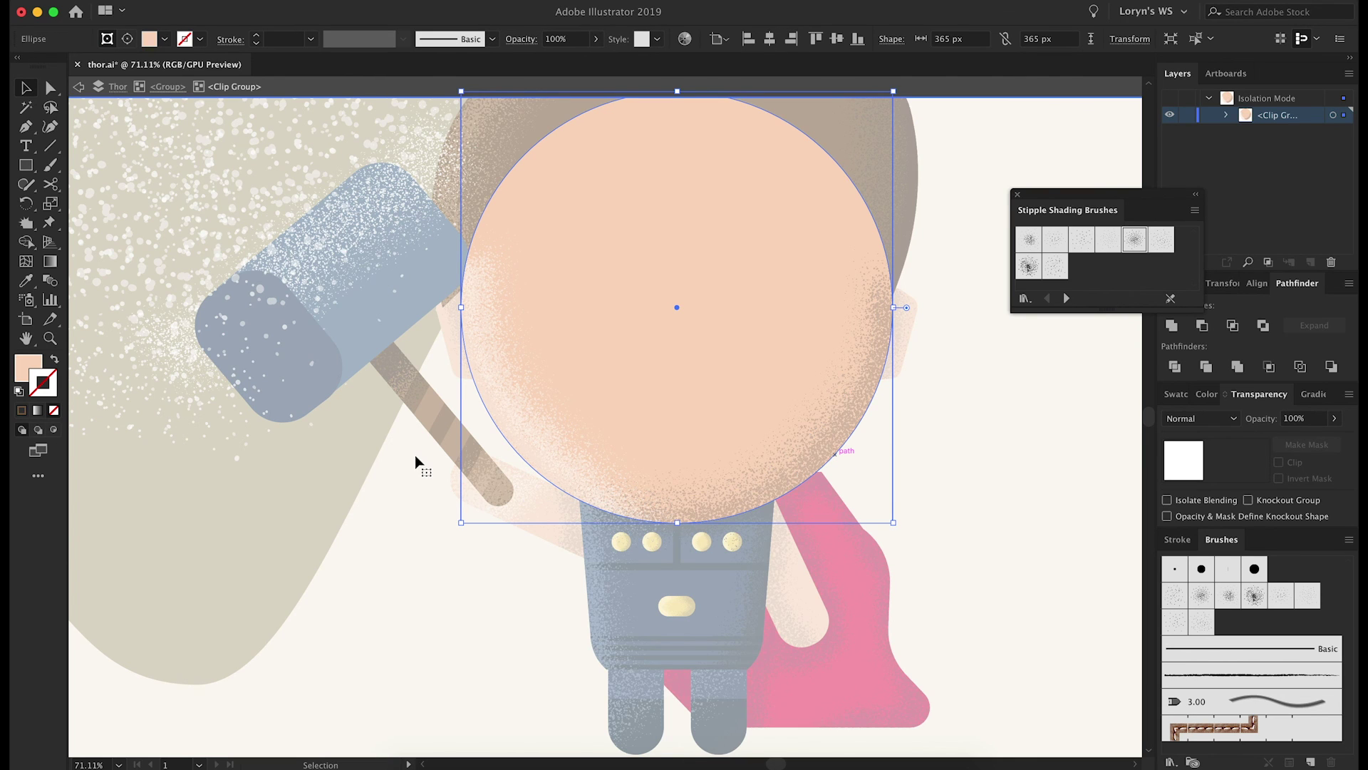
key(ctrl+f)
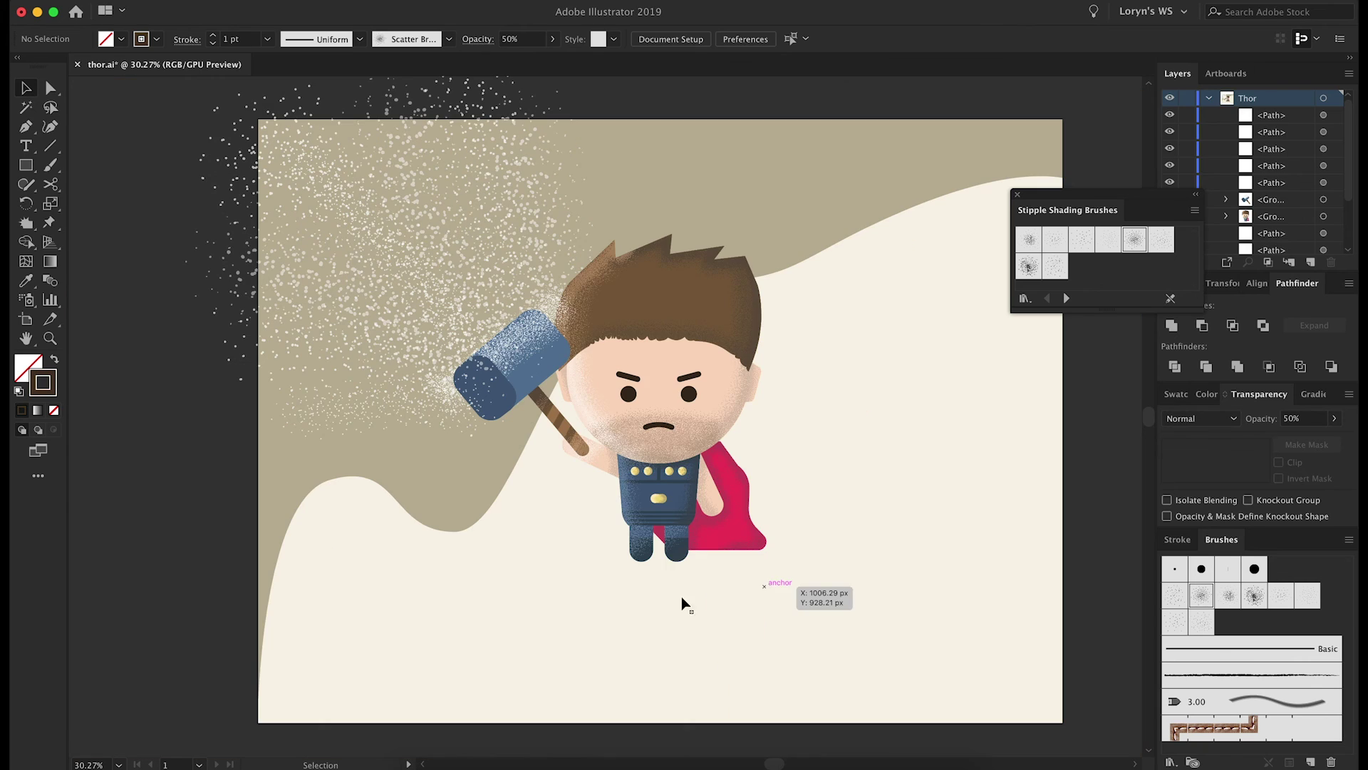
Step: Paint a 4 pt stipple ground shadow under Thor's feet and arrange it behind him
drag(600, 560, 752, 564)
key(v)
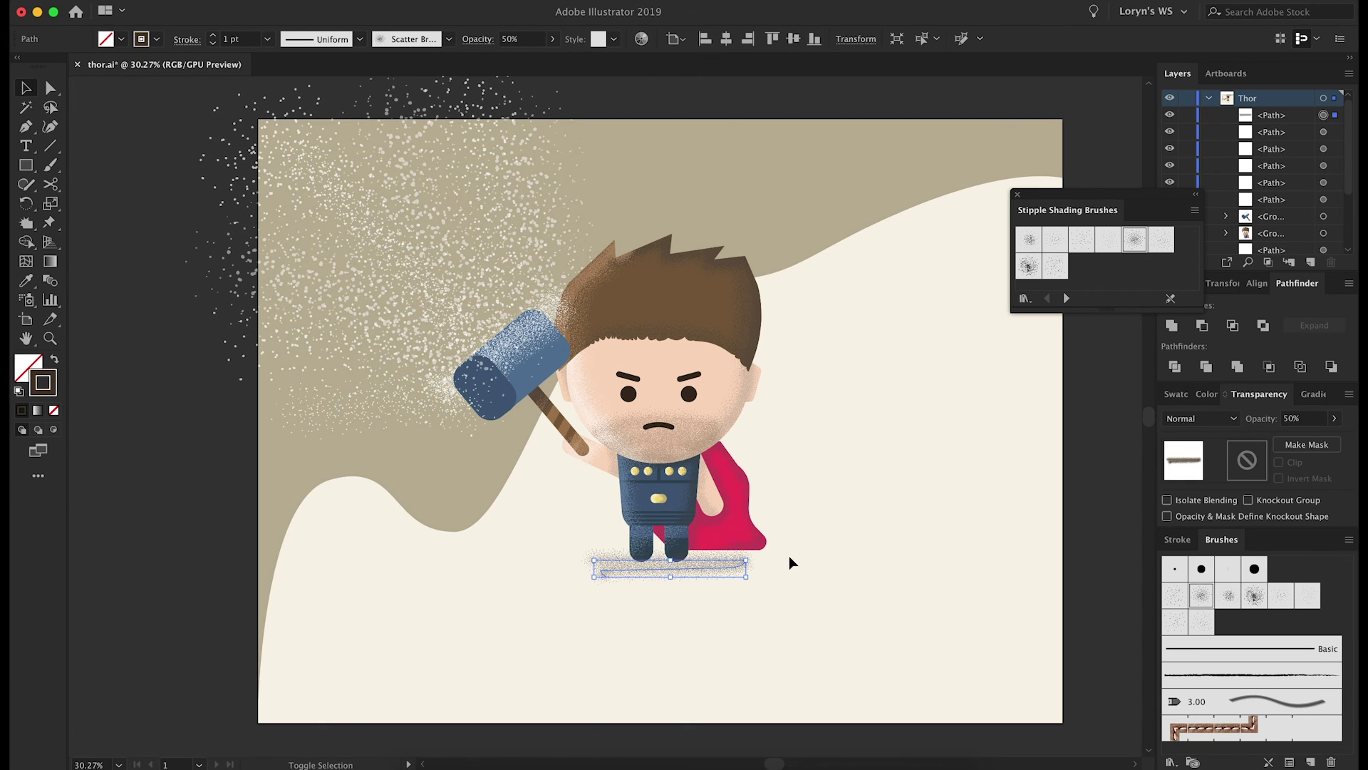
click(212, 34)
right_click(709, 584)
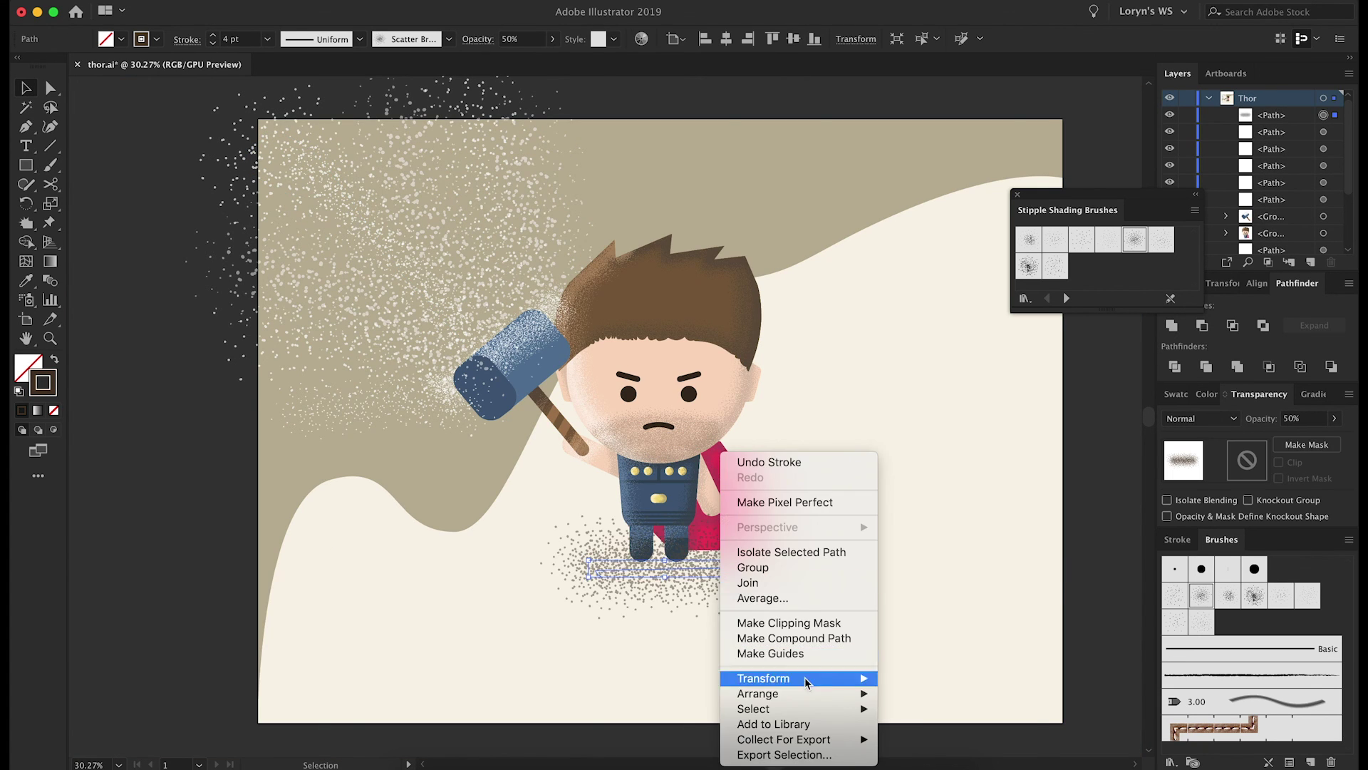
click(948, 734)
scroll(1269, 178, down, 3)
drag(1275, 229, 1276, 220)
drag(1118, 191, 1023, 149)
key(ctrl+minus)
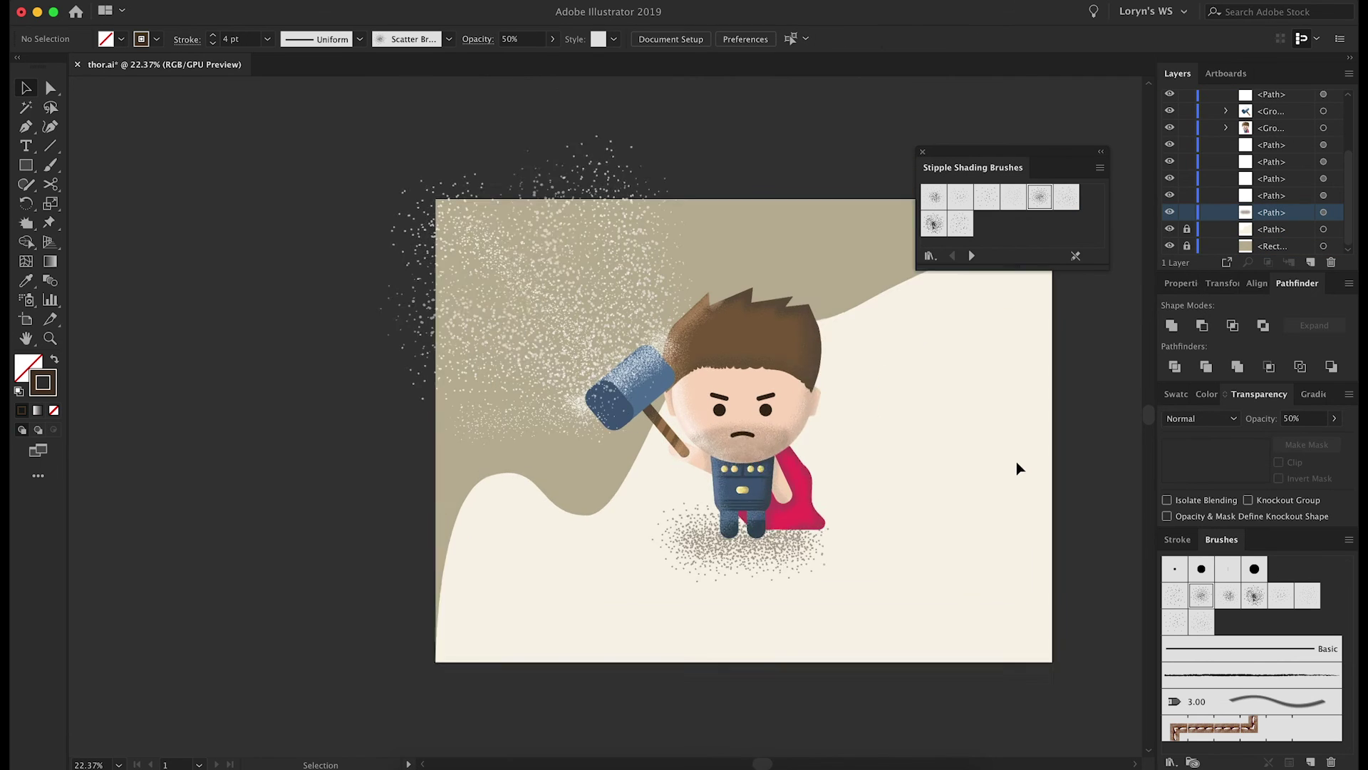
click(1016, 460)
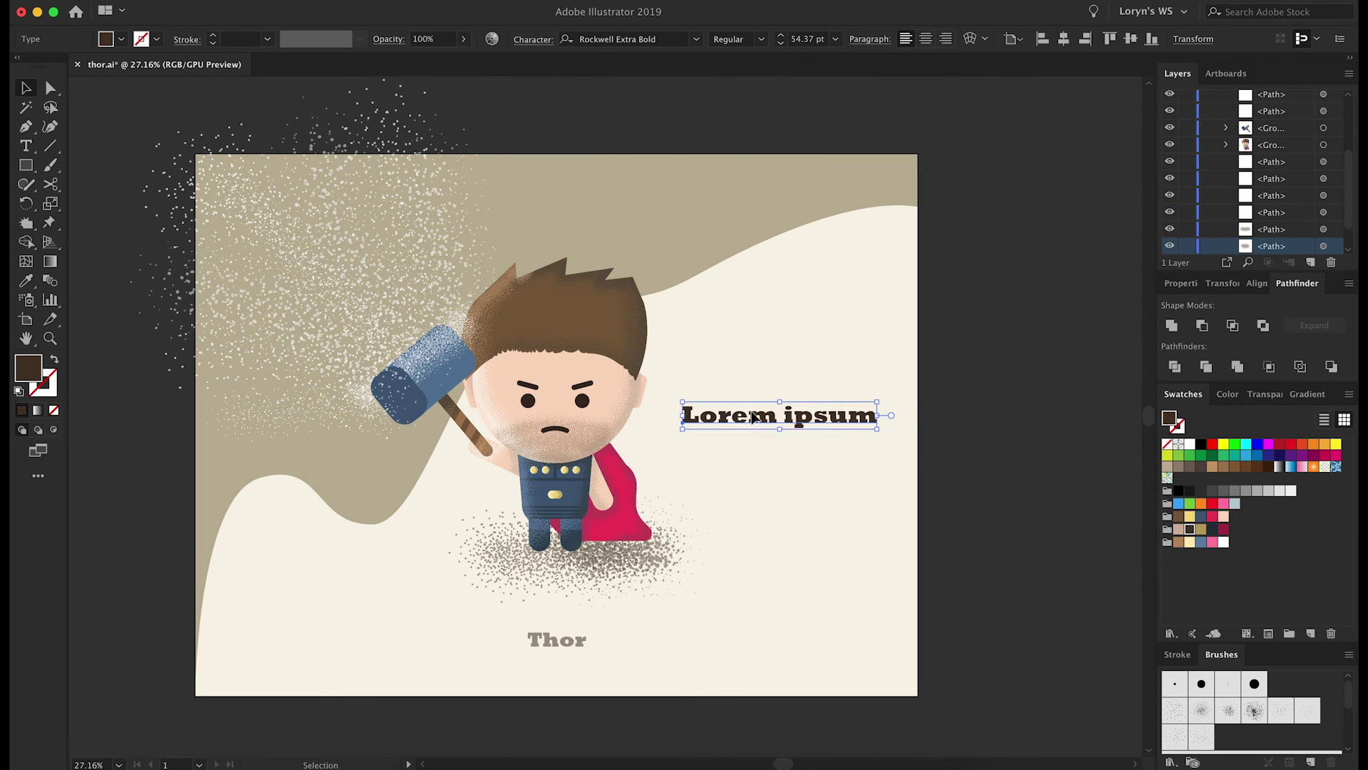
Step: Replace the placeholder text with 'Thanks for watching!' and deselect it
double_click(753, 417)
text(Thanks for)
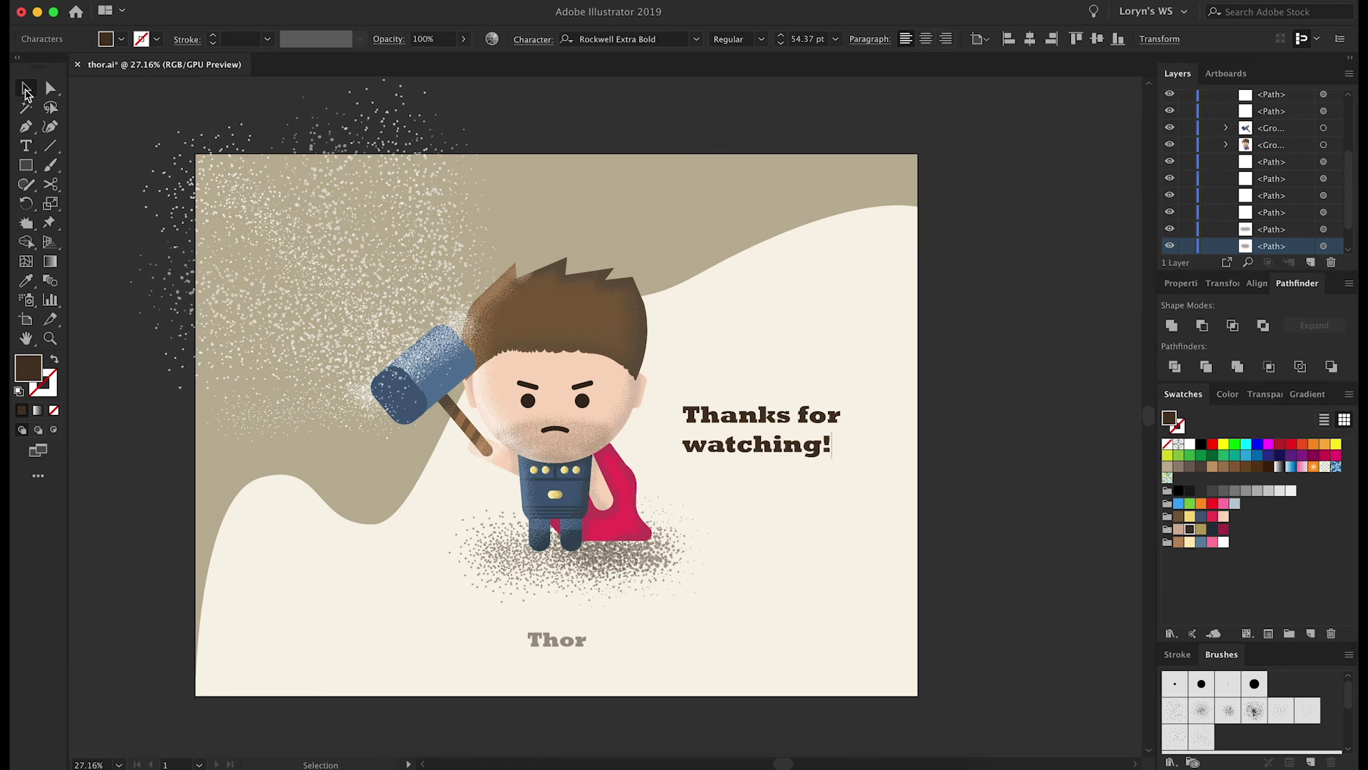
click(25, 89)
click(1002, 341)
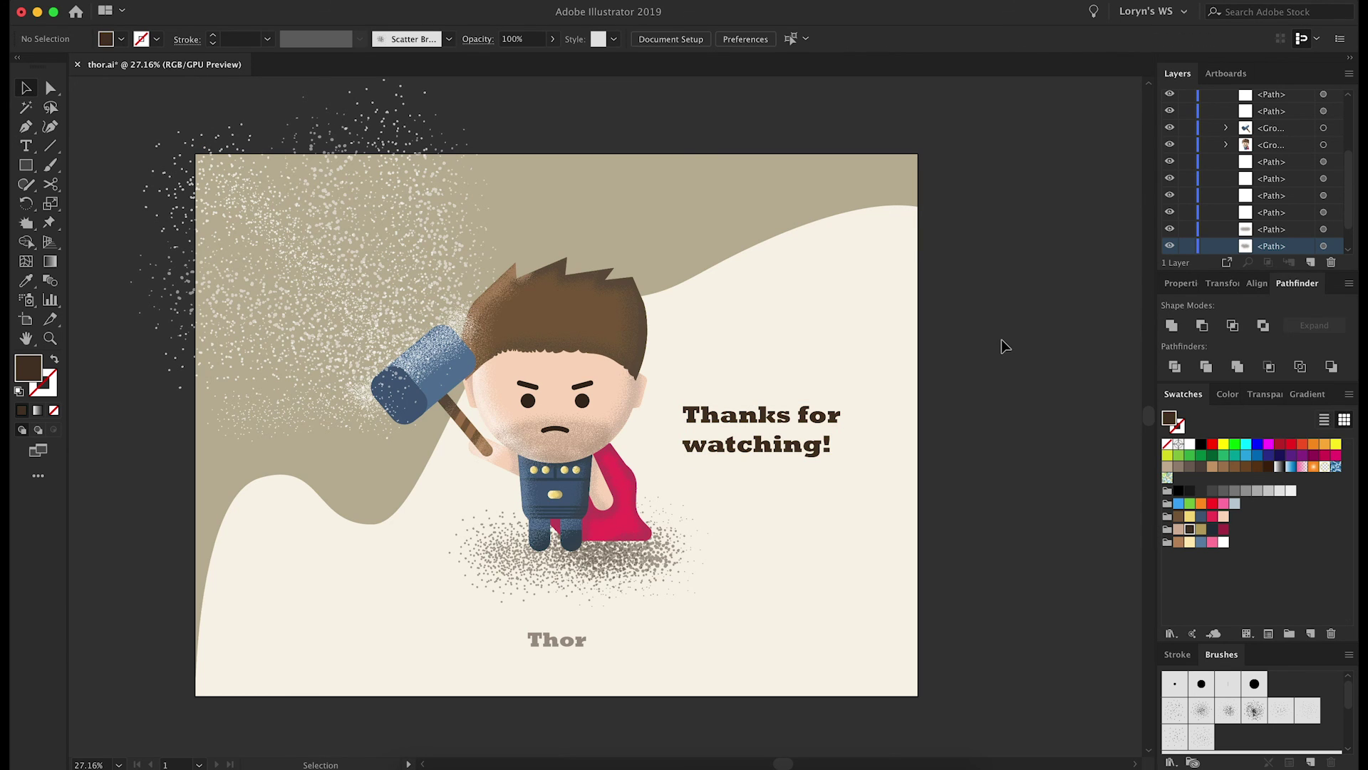